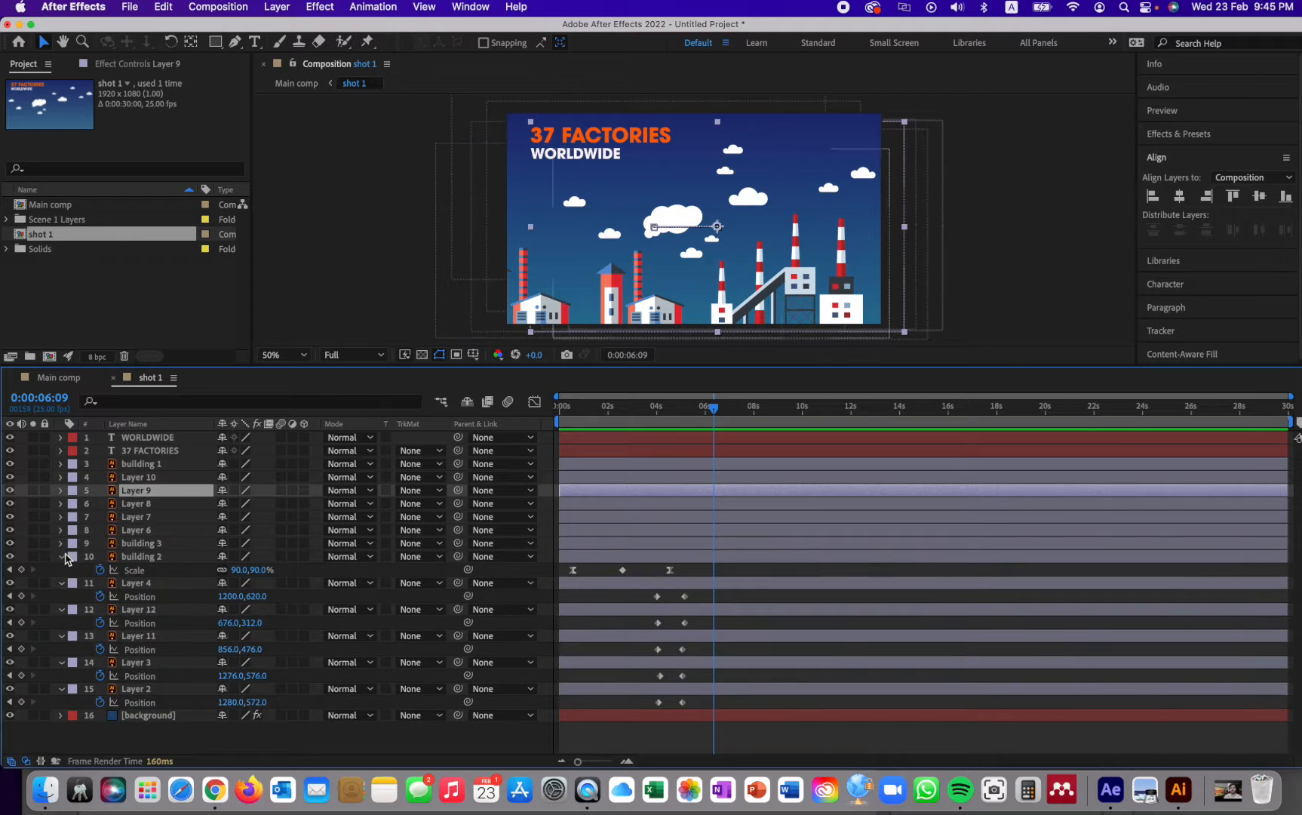
Step: Collapse the keyframe properties of building 2 and Layers 4, 12, 11, 3 and 2 in the shot 1 timeline
left_click(61, 556)
left_click(61, 569)
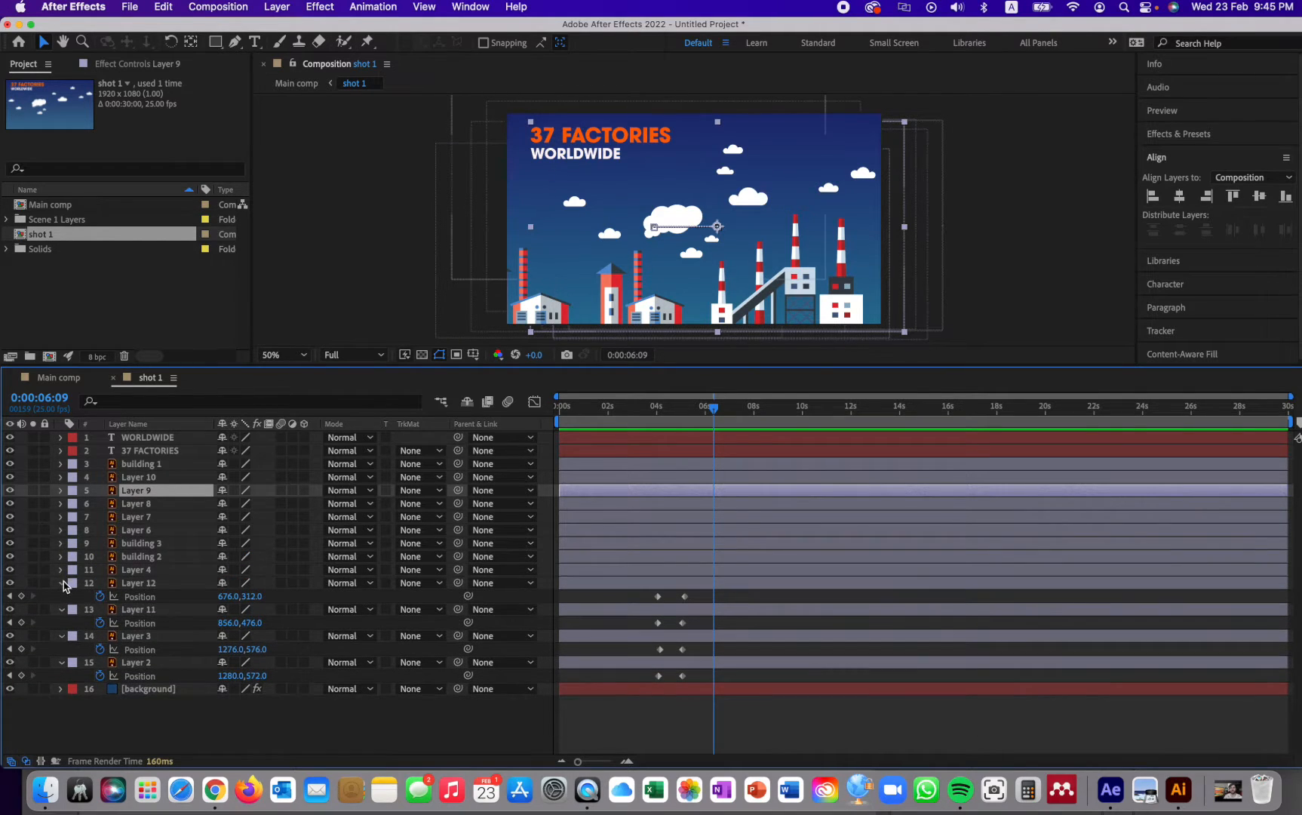
left_click(61, 583)
left_click(61, 596)
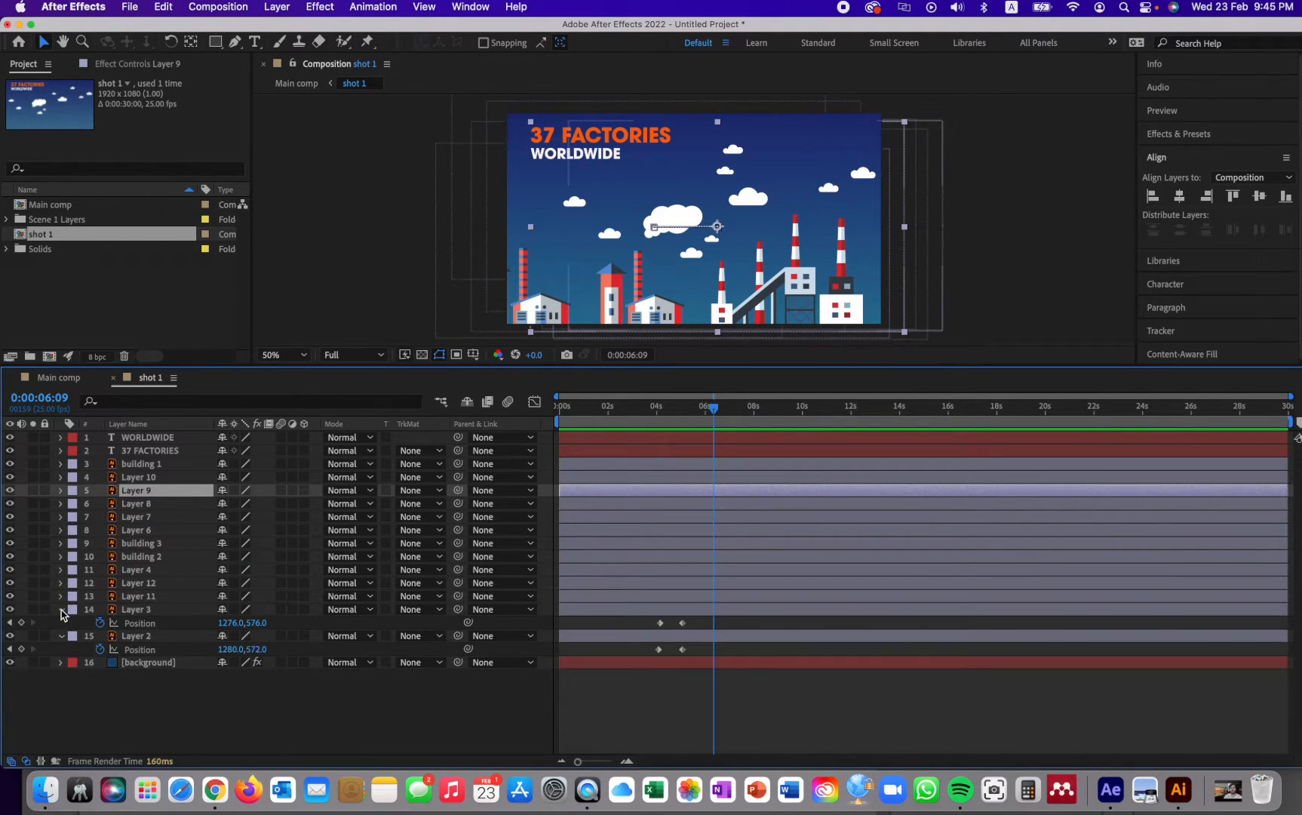
left_click(61, 609)
left_click(61, 623)
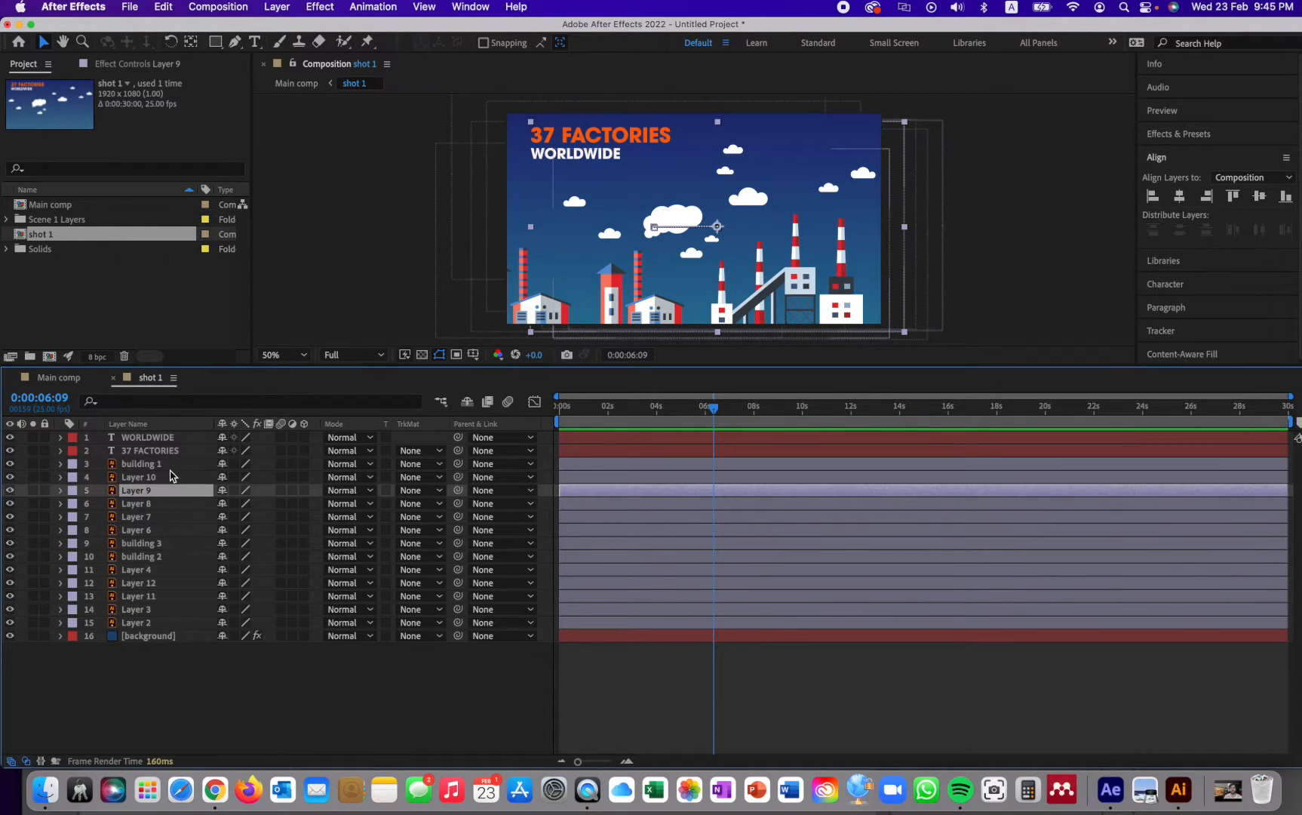
Step: Stagger Layers 10, 9, 8, 7 and 6 by shifting each one's bar to start at a slightly different time, up to about one second later
left_click(133, 479)
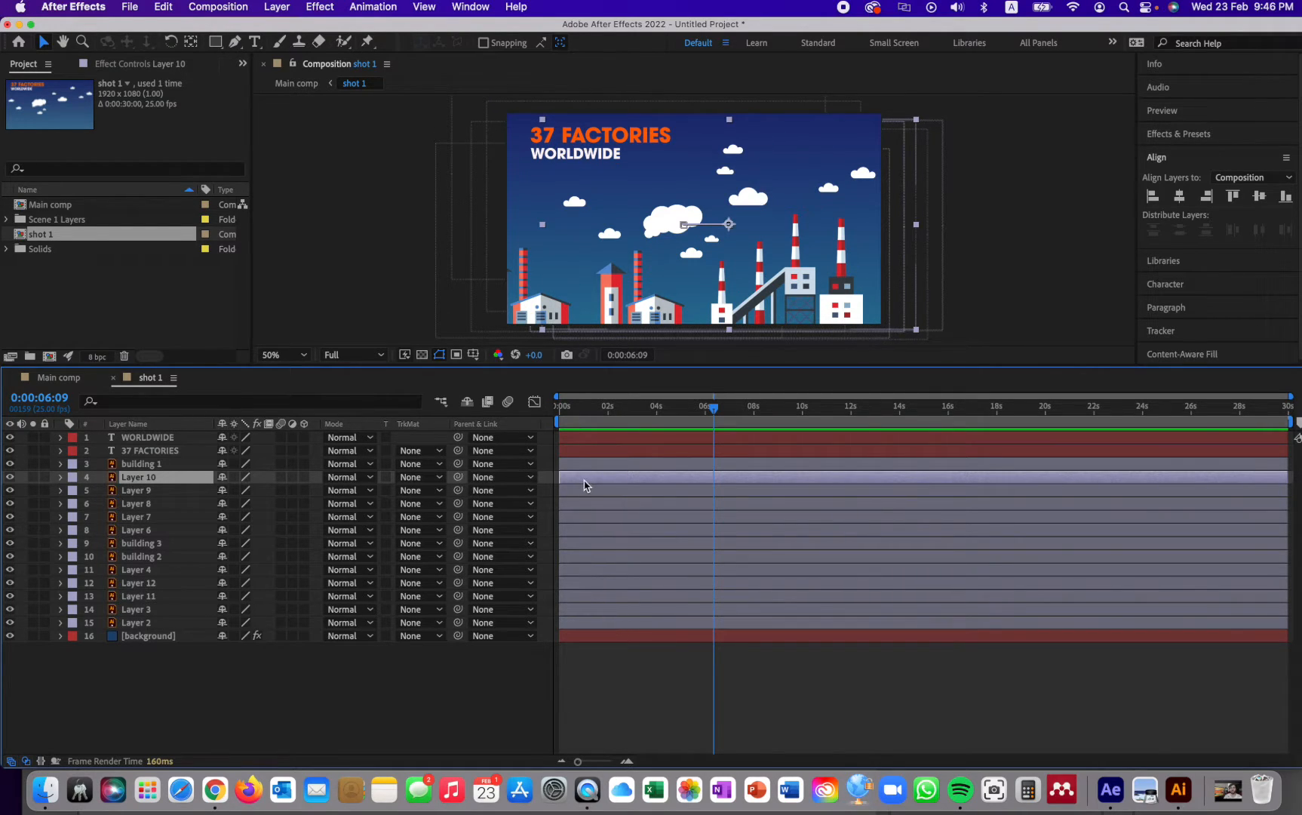
left_click_drag(583, 483, 599, 482)
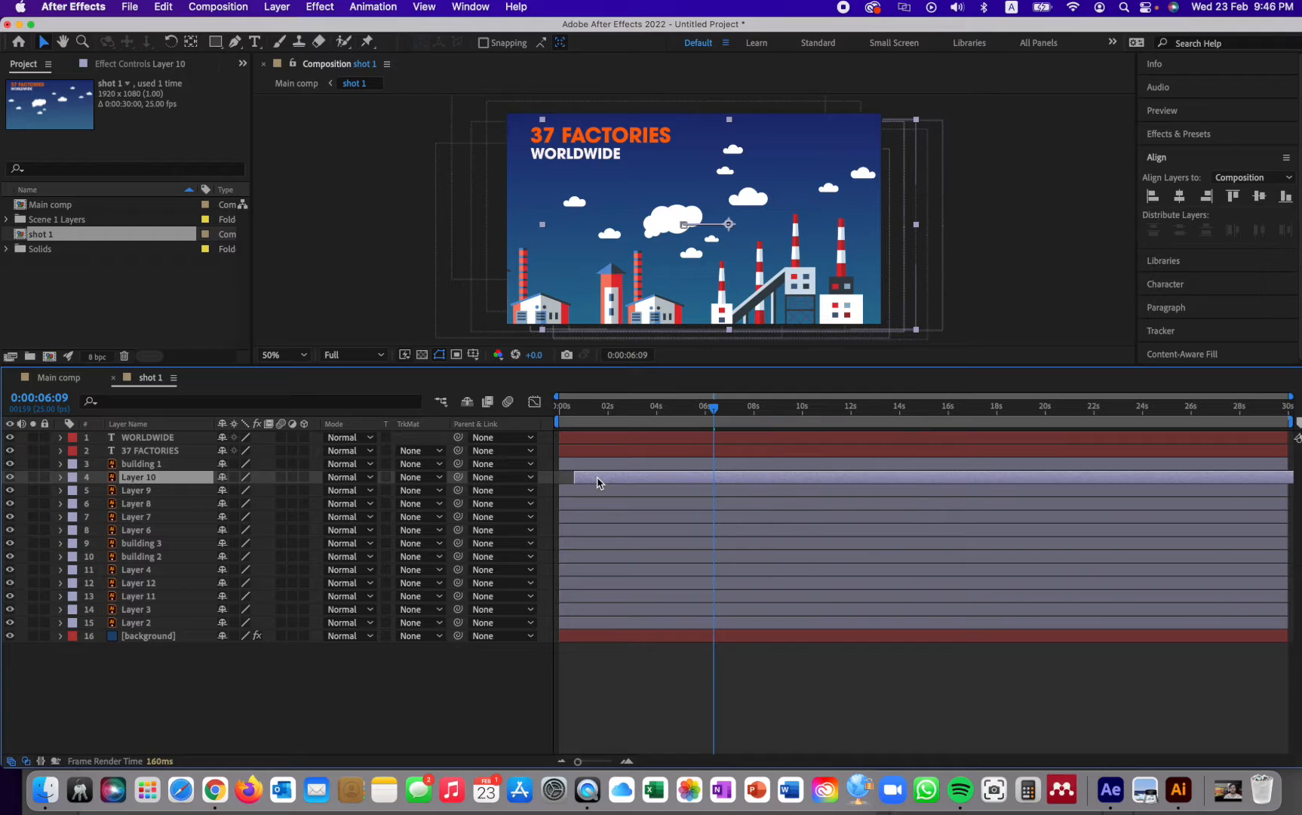
left_click(151, 490)
left_click_drag(571, 494, 577, 494)
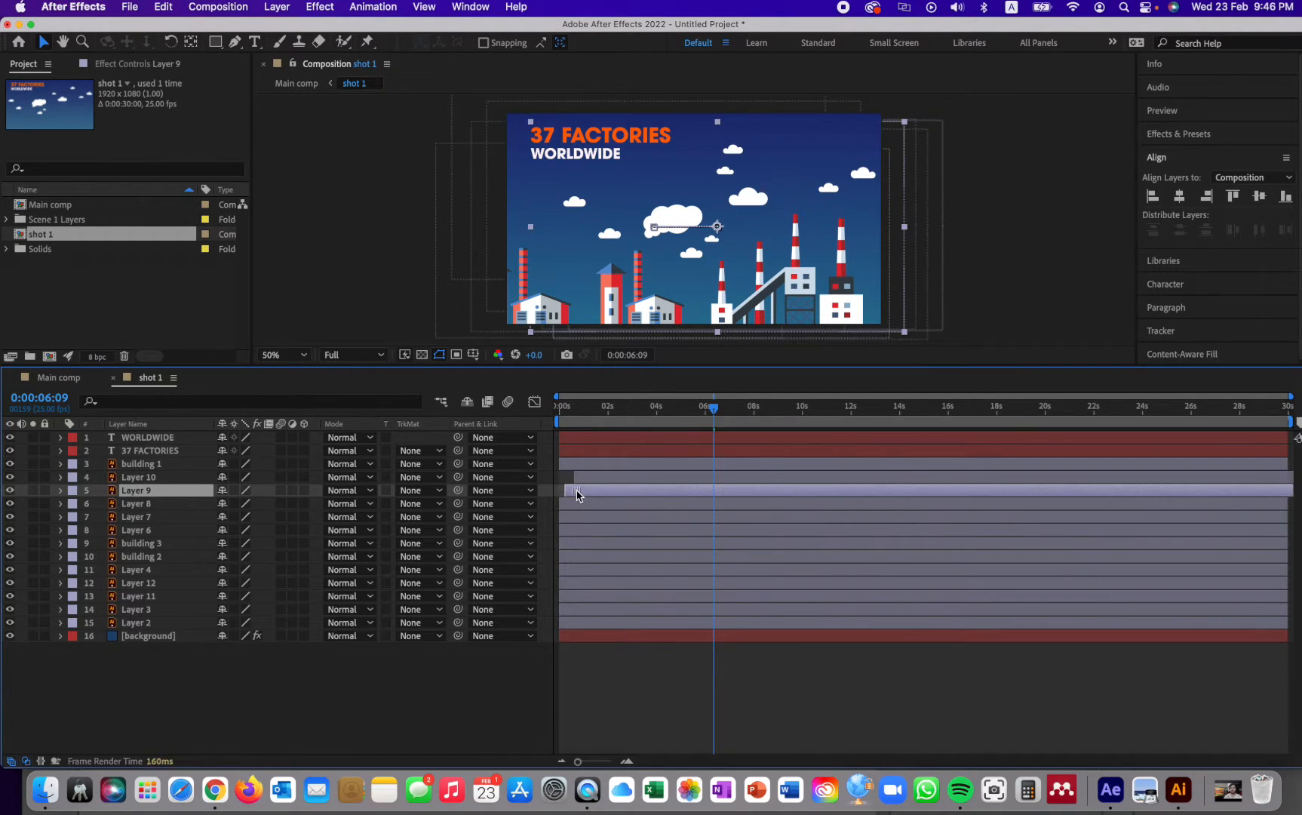
left_click(160, 505)
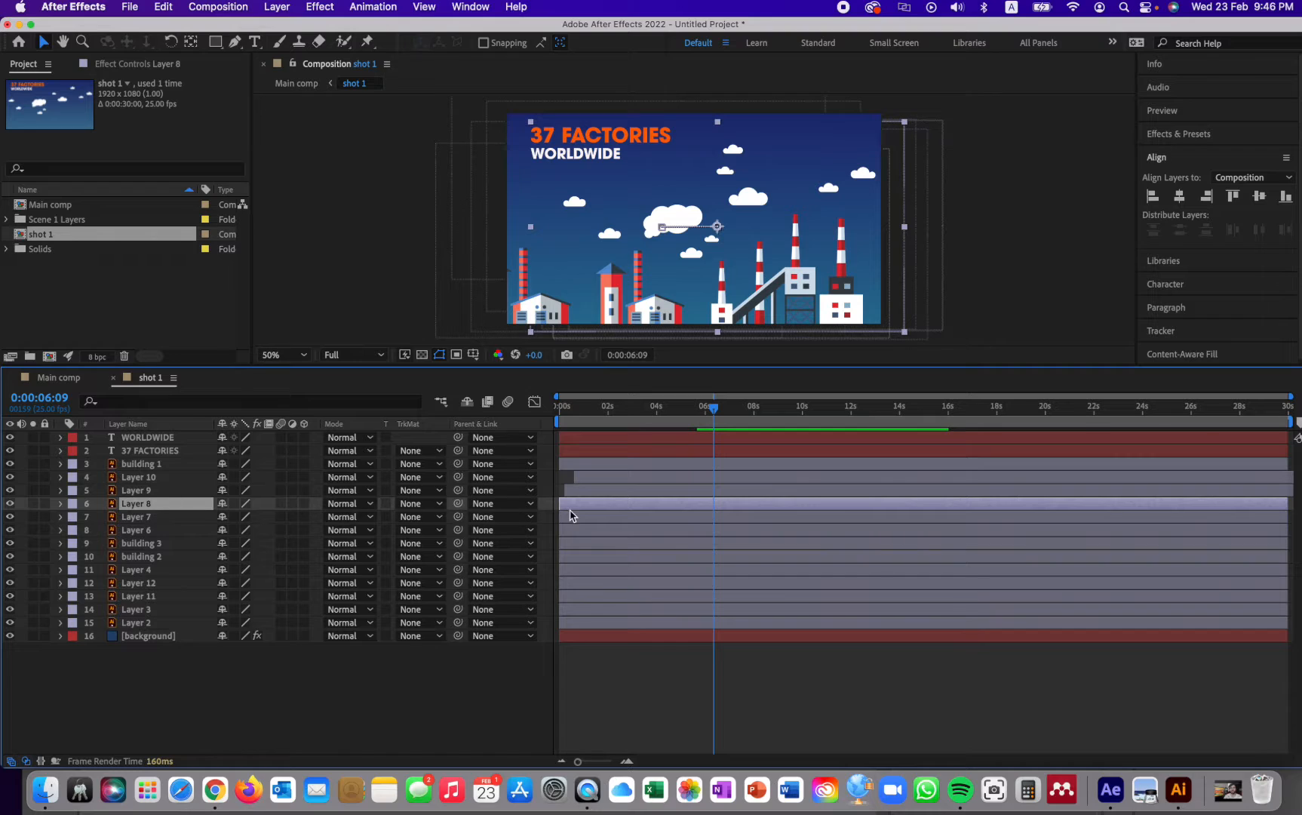
mouse_move(588, 505)
left_mouse_down()
mouse_move(610, 506)
mouse_move(596, 520)
left_mouse_up()
left_click(186, 522)
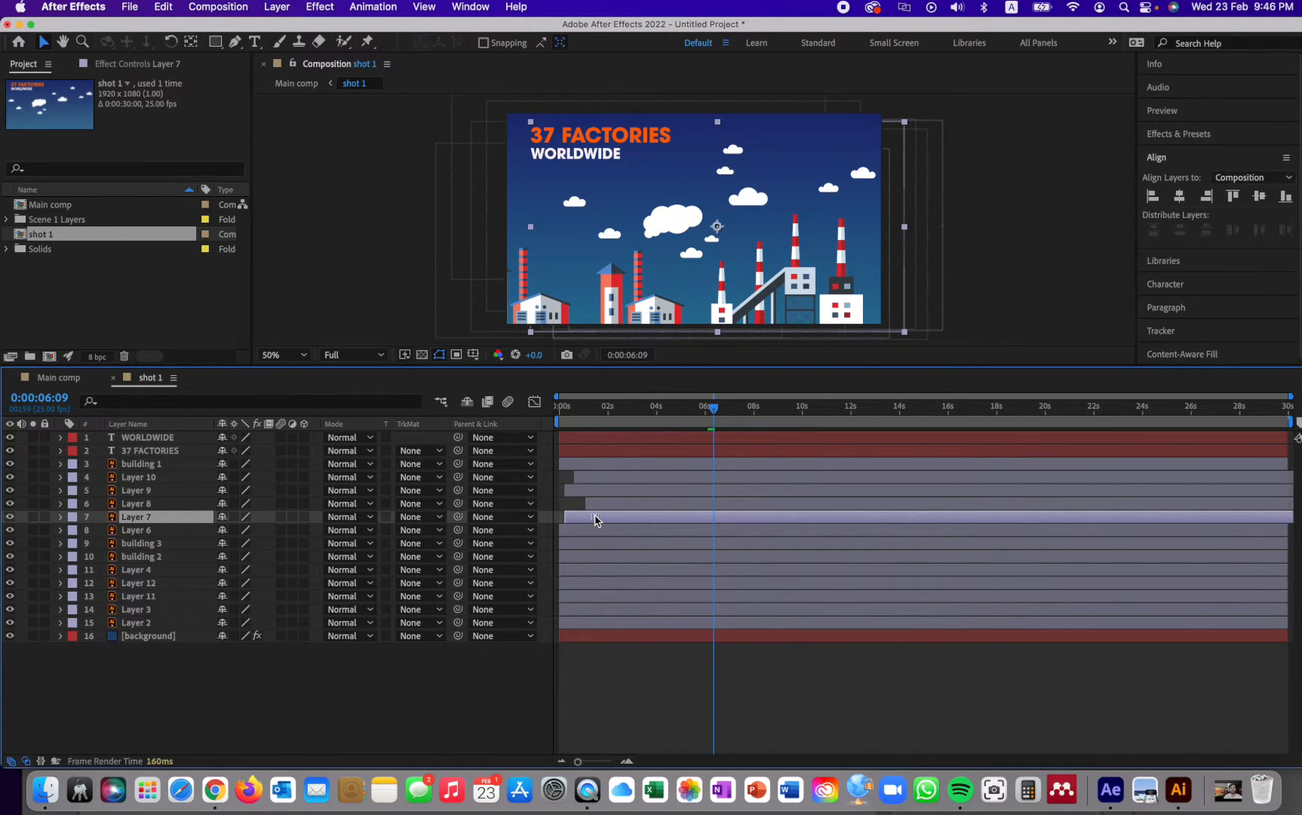
left_click(172, 532)
left_click_drag(579, 530, 593, 533)
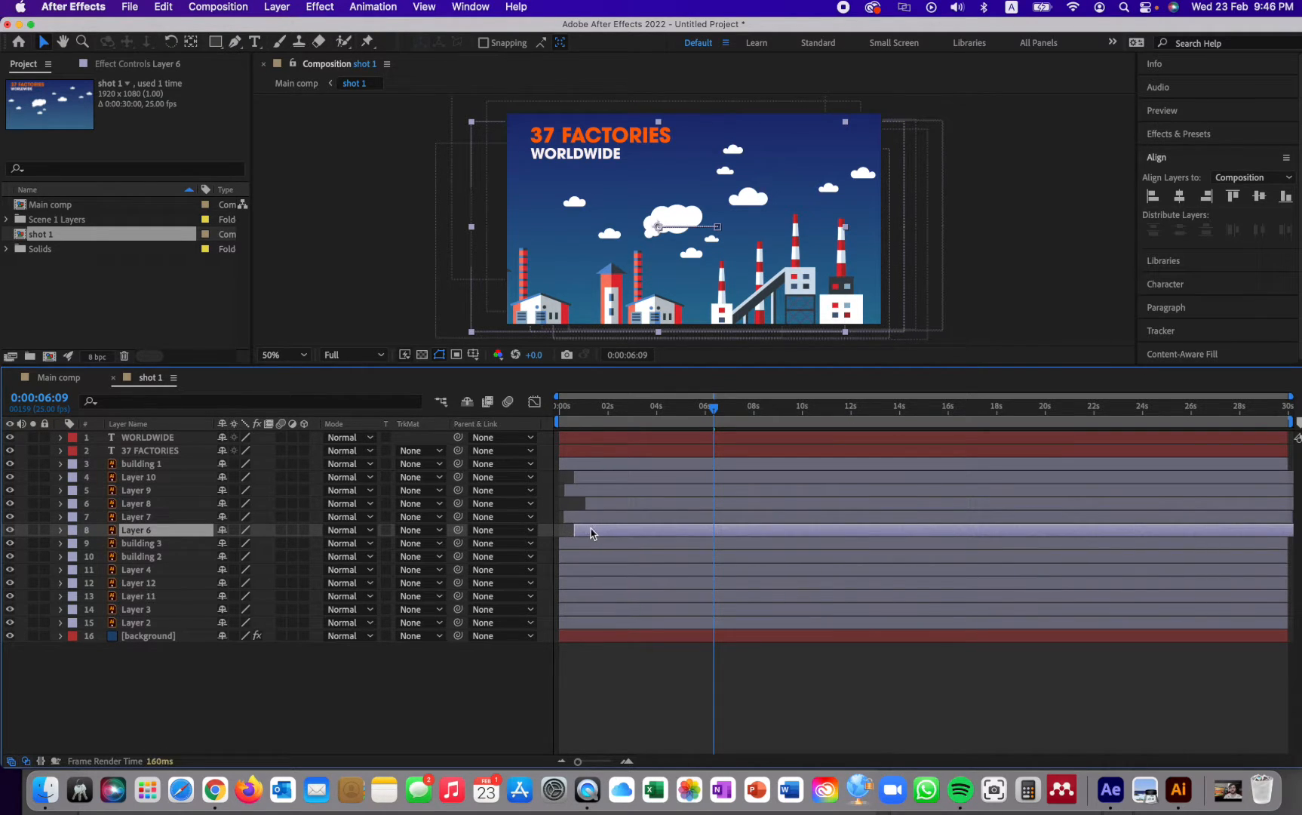
Step: Offset Layers 4, 12, 11, 3 and 2 to start at slightly different times within about the first second
left_click(161, 571)
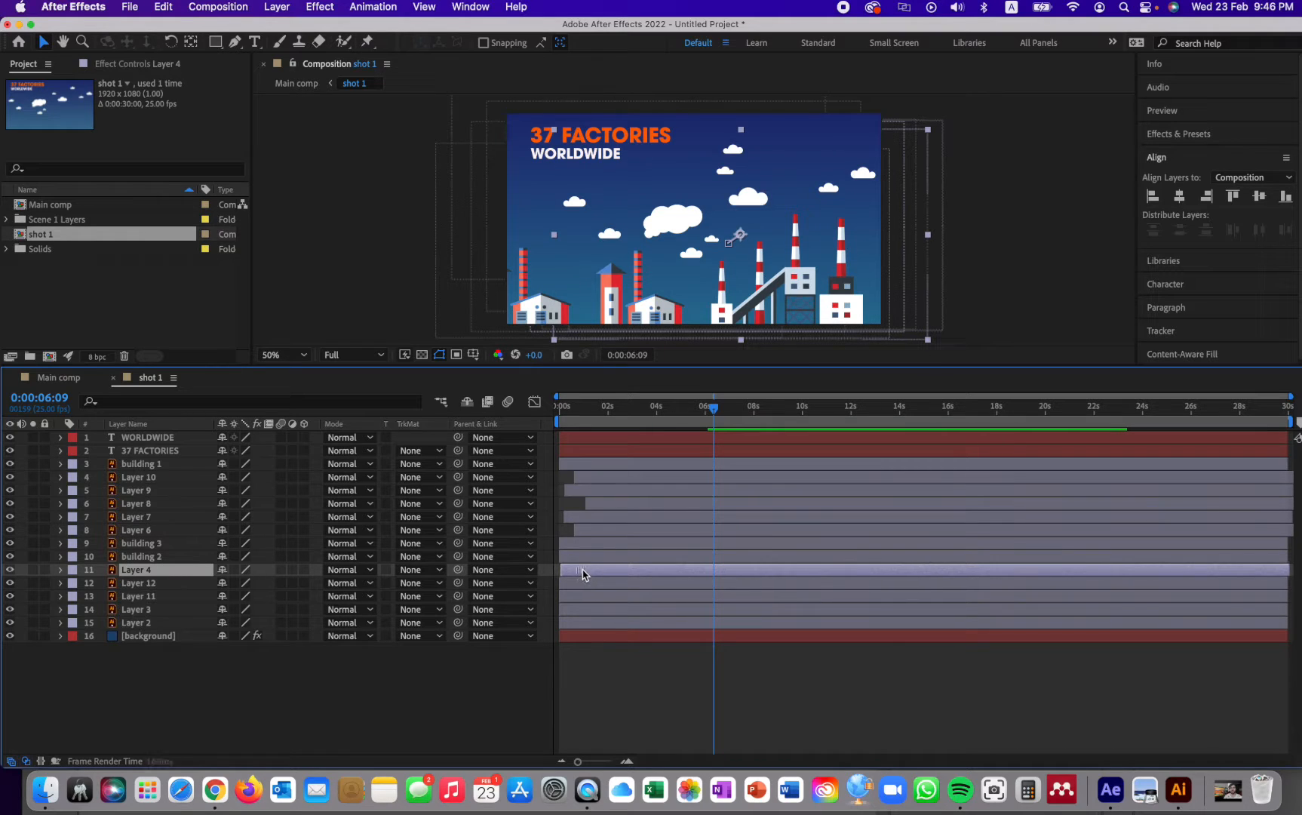
left_click_drag(584, 570, 598, 598)
left_click(180, 584)
left_click(156, 601)
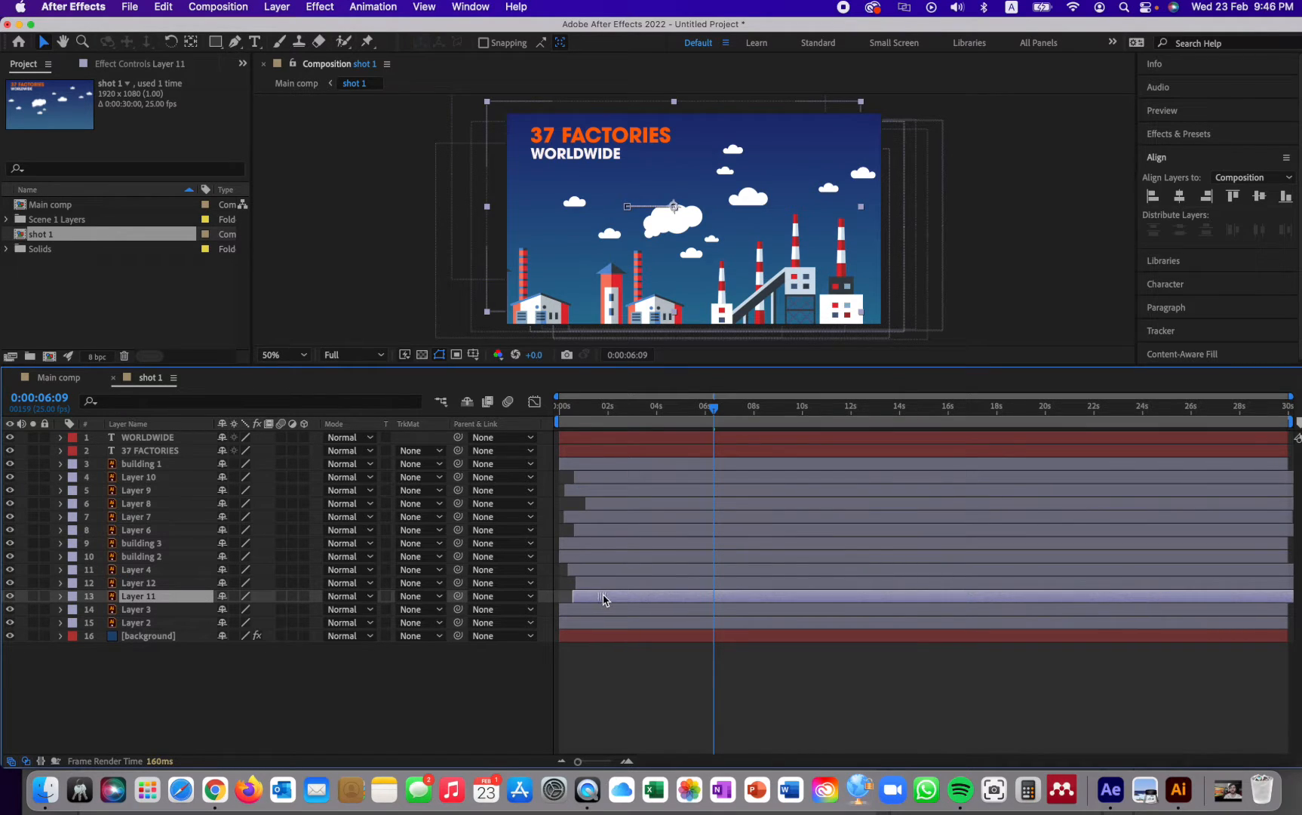
left_click(180, 610)
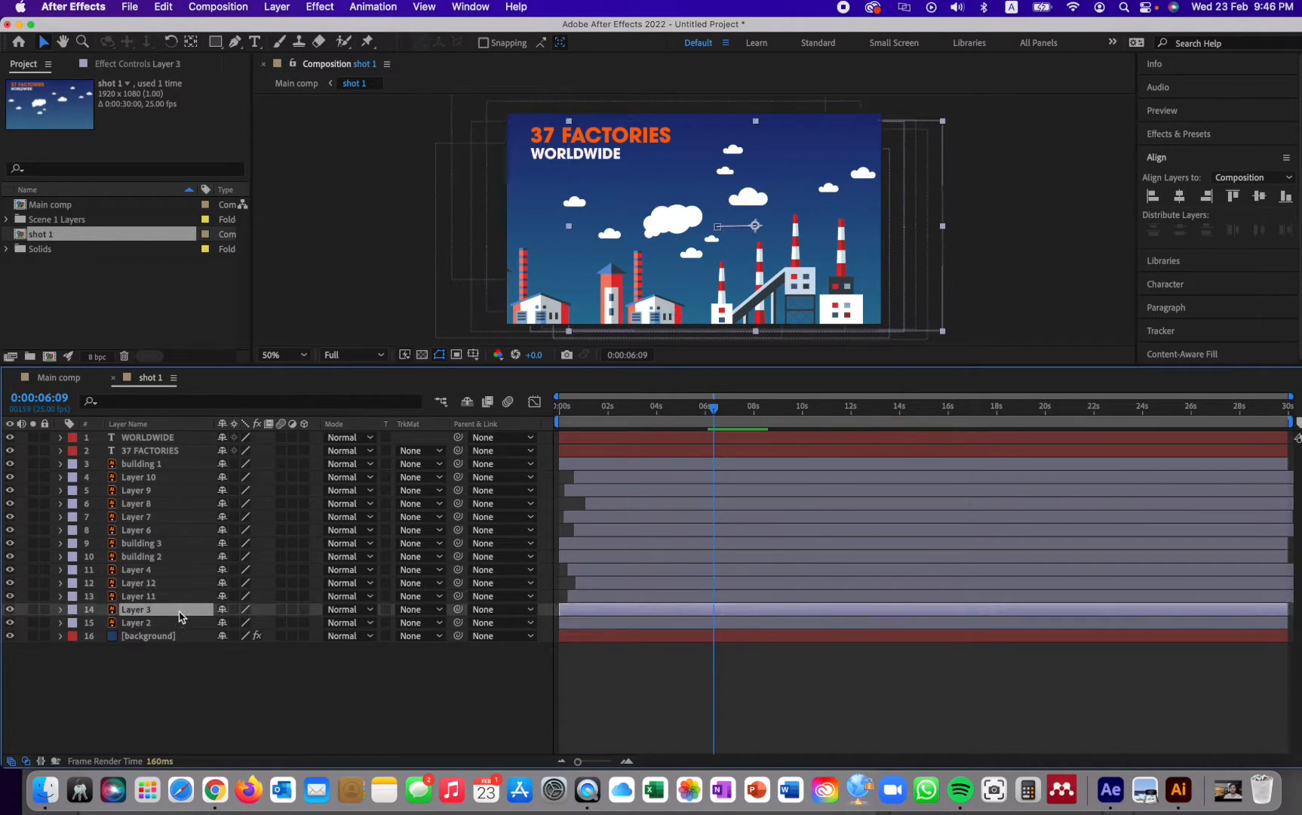
left_click_drag(573, 610, 587, 626)
left_click(185, 623)
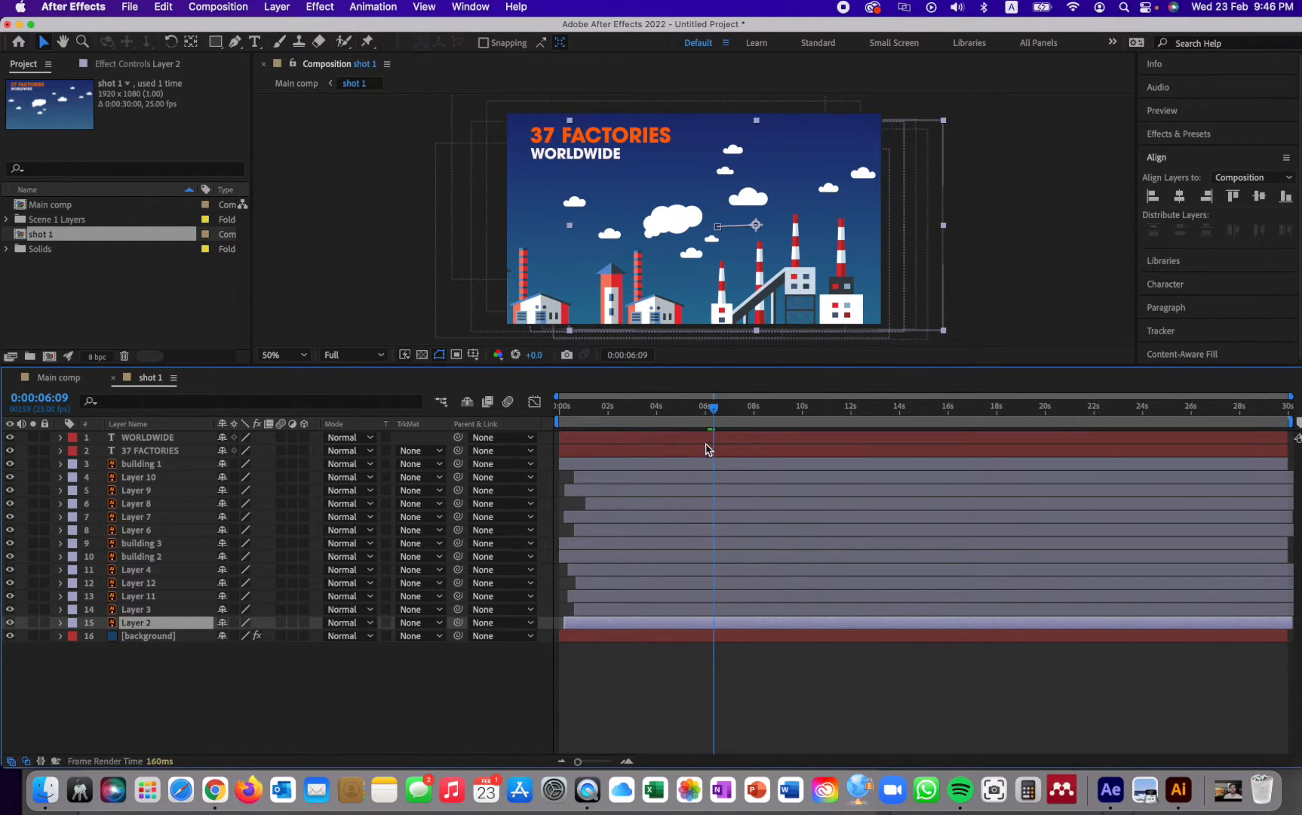
Step: Preview the staggered shot 1 animation from the beginning, clear the layer selection and return to the Main comp timeline
key("Home")
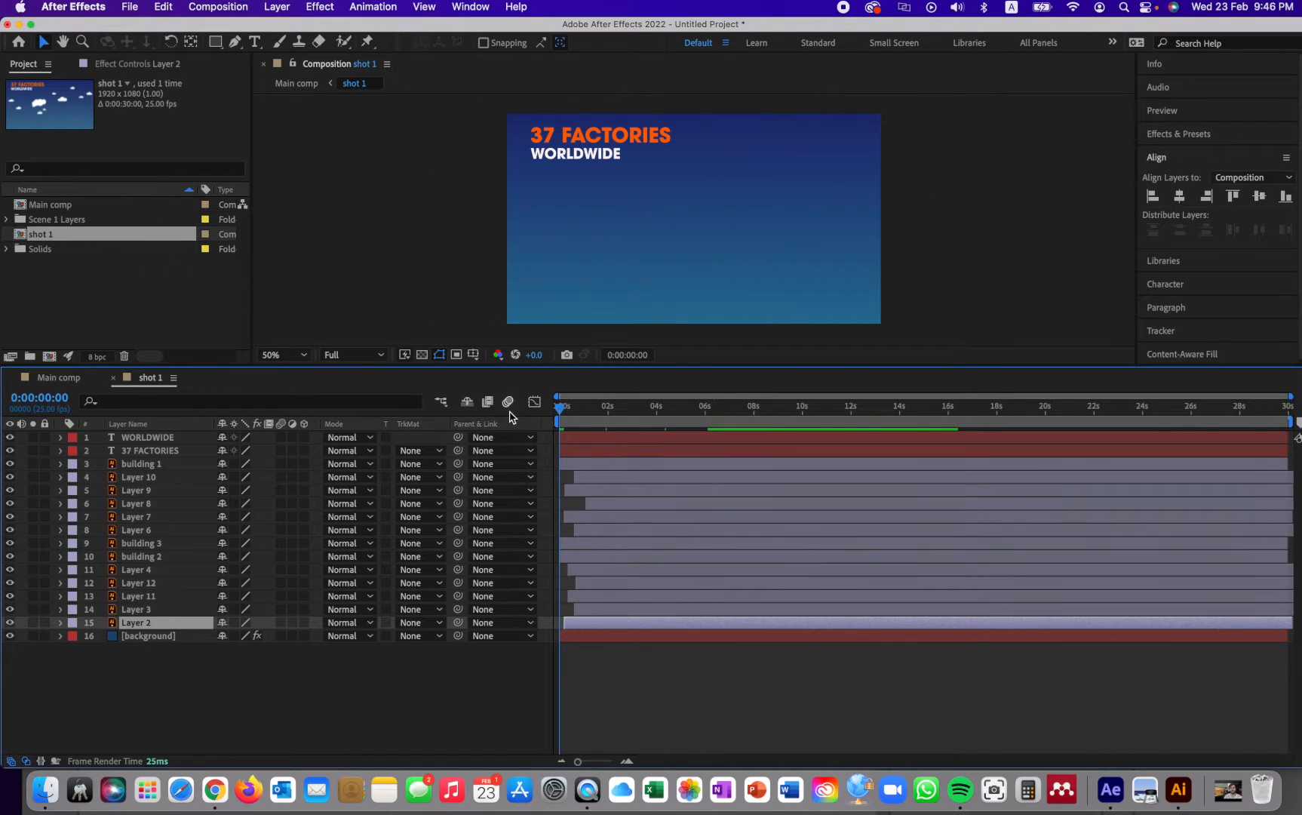
key("space")
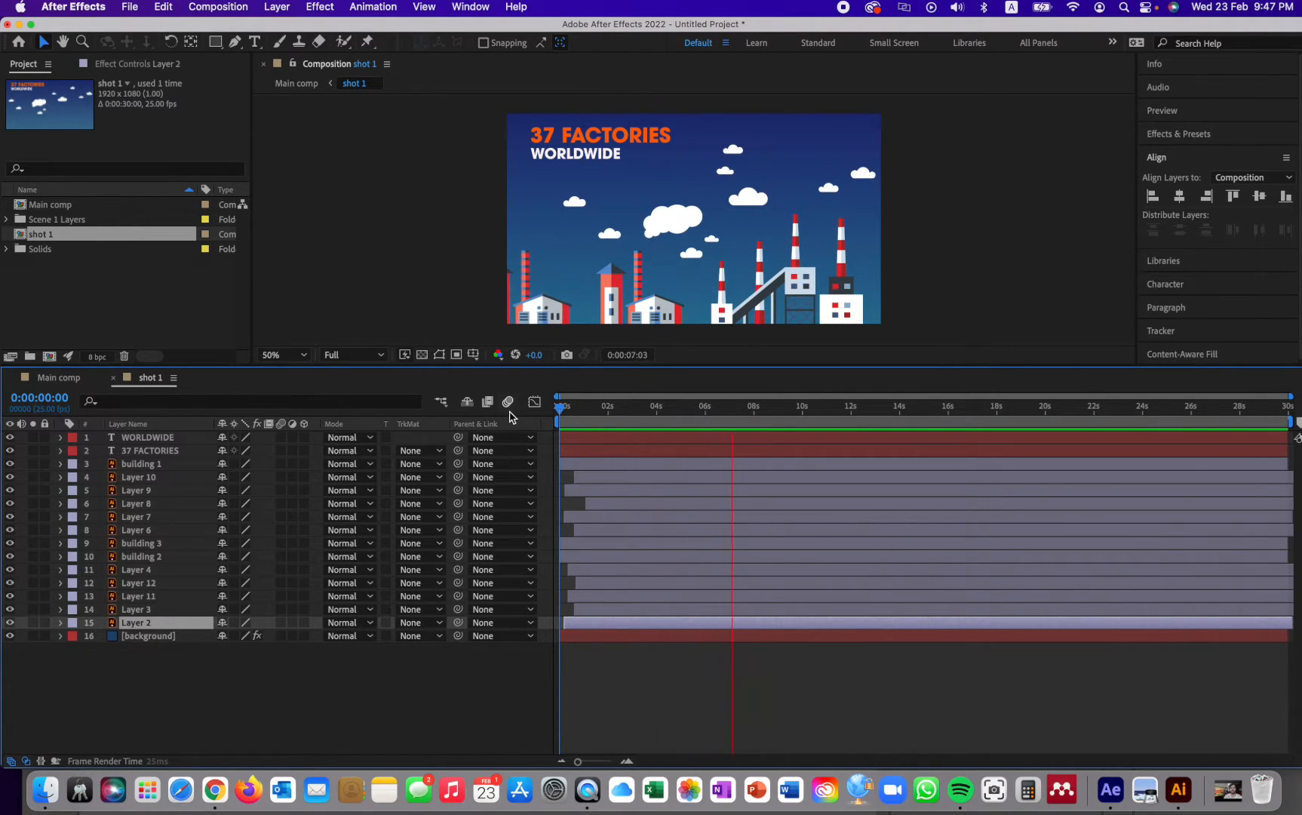
key("space")
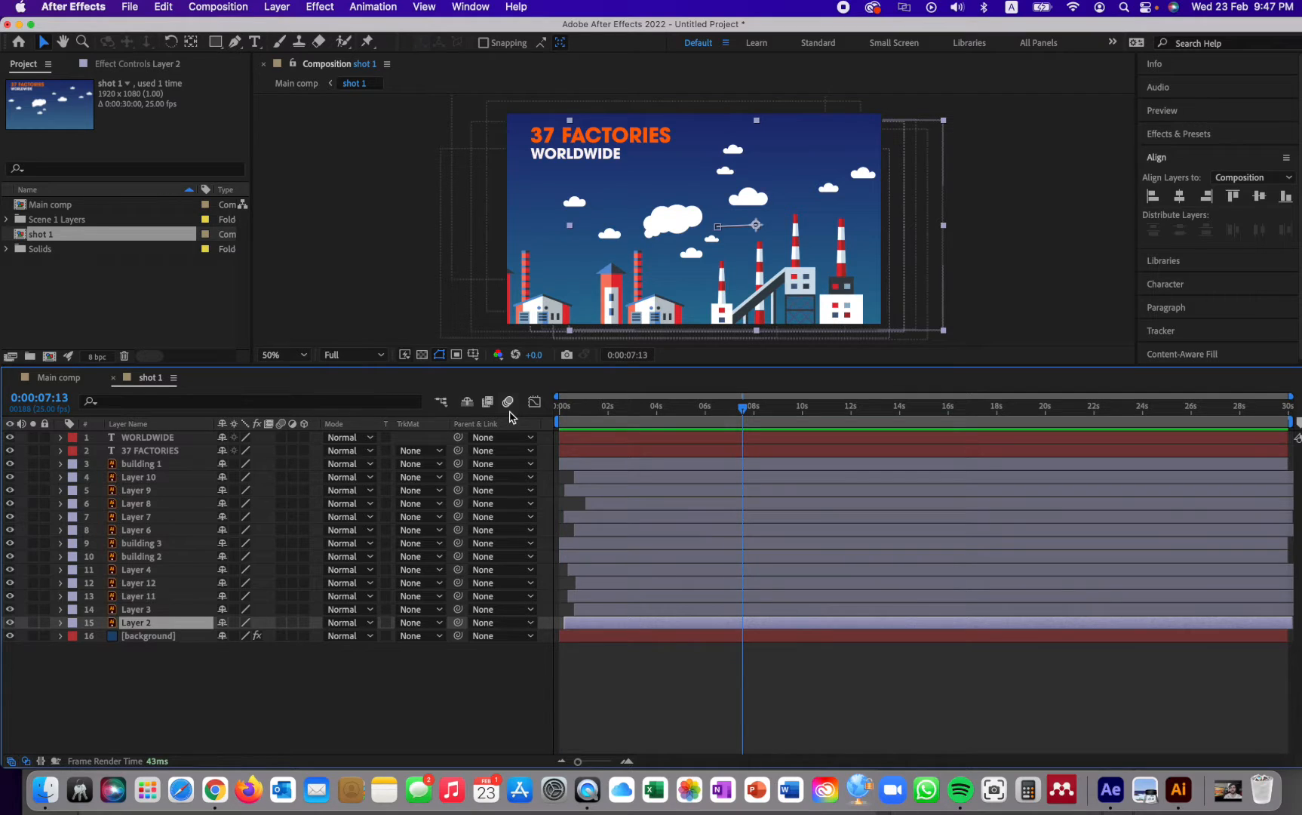
left_click(324, 180)
left_click(293, 697)
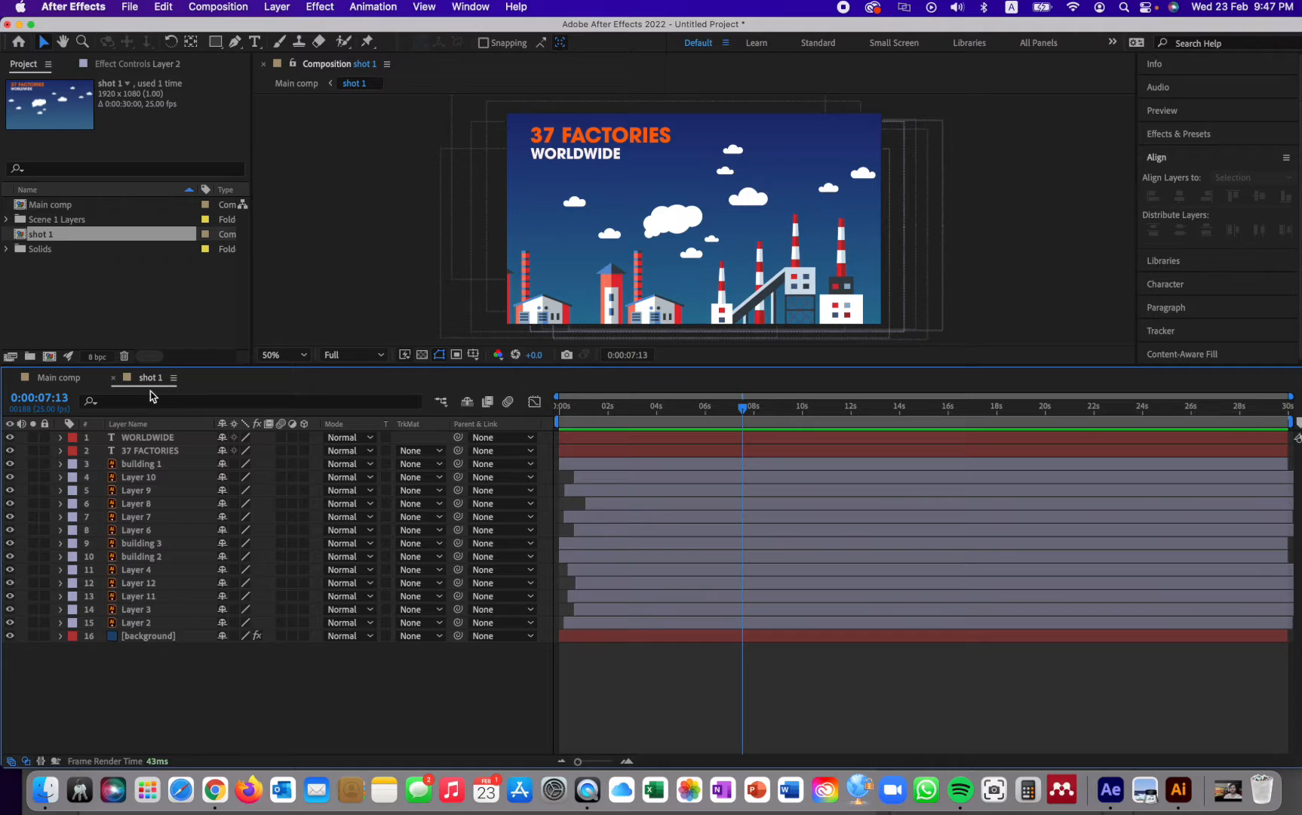
left_click(47, 379)
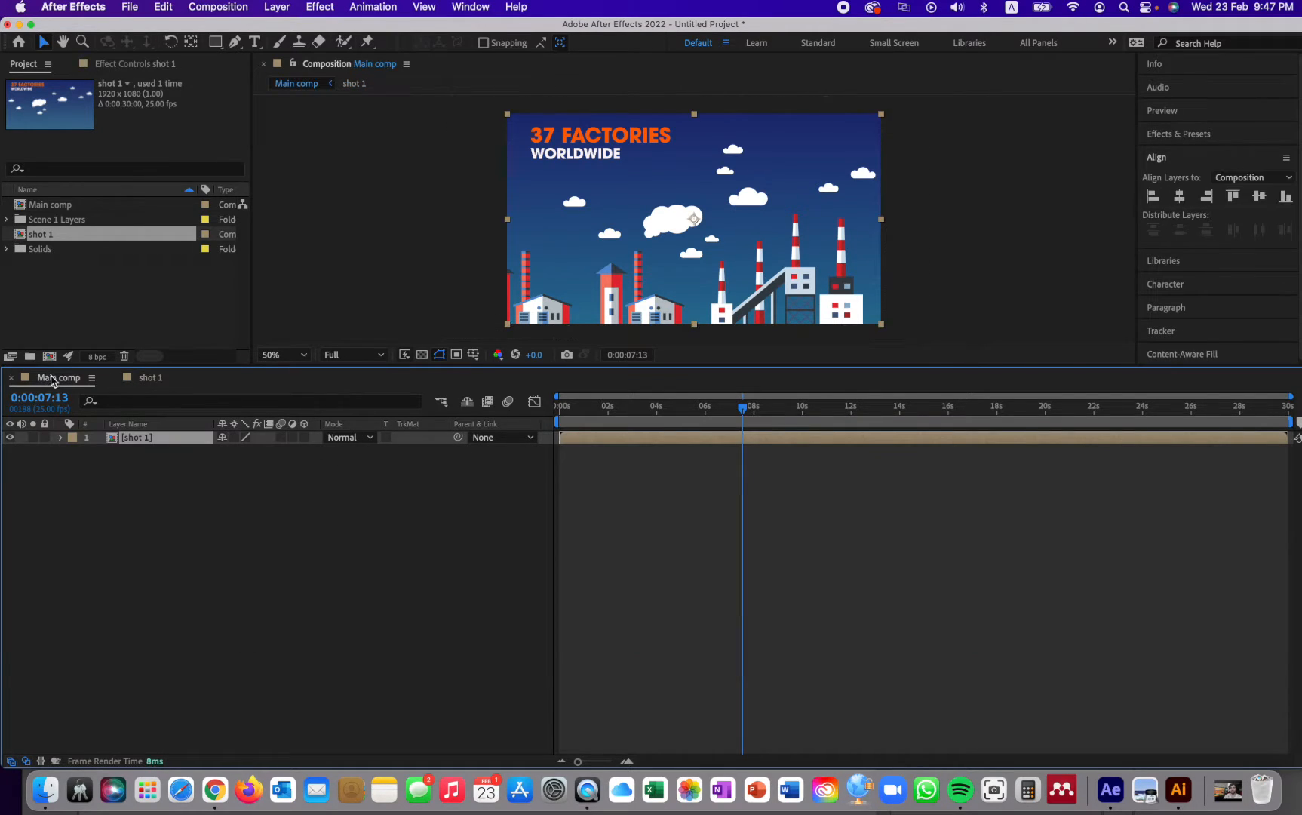
left_click(111, 474)
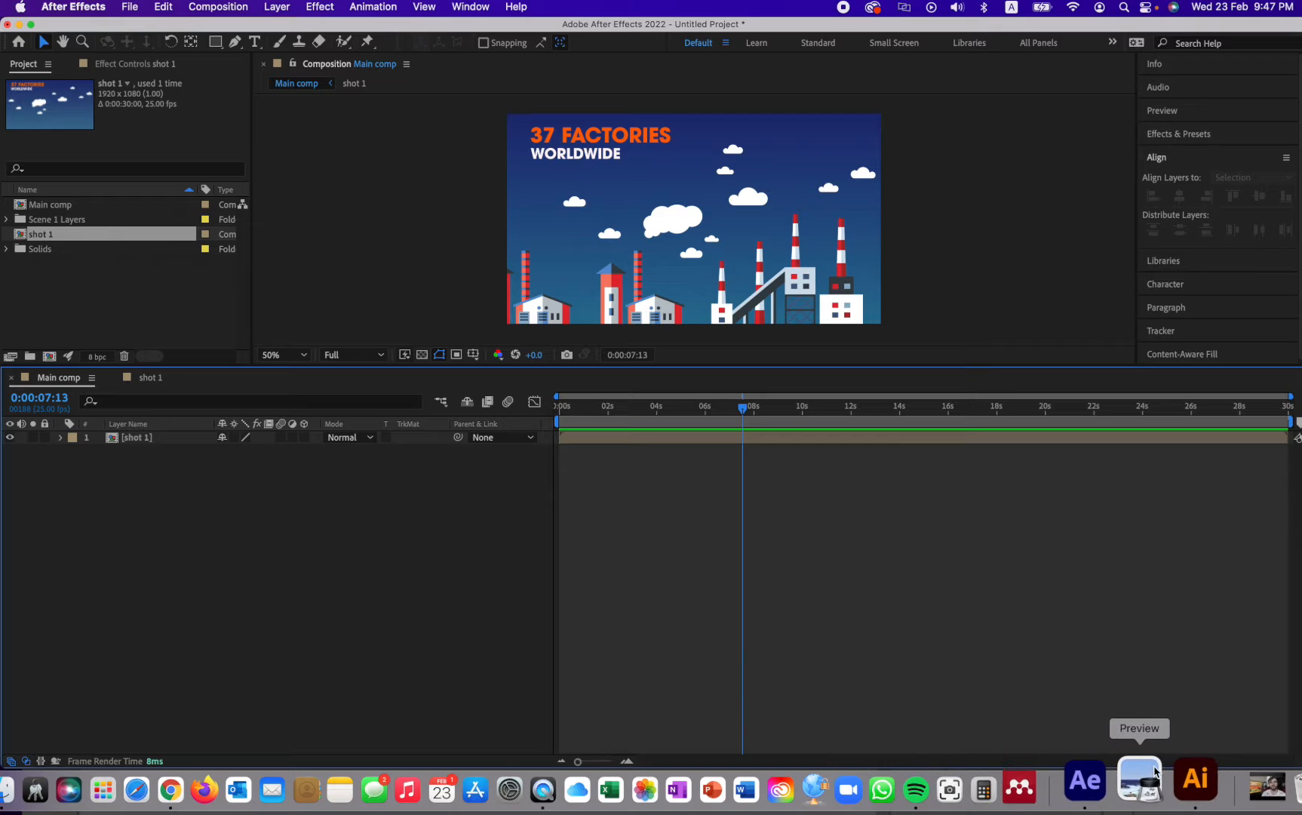
Step: Switch to Illustrator, move its window up to the top of the display, and bring up the ORVZDJ1.eps artwork
left_click(1182, 773)
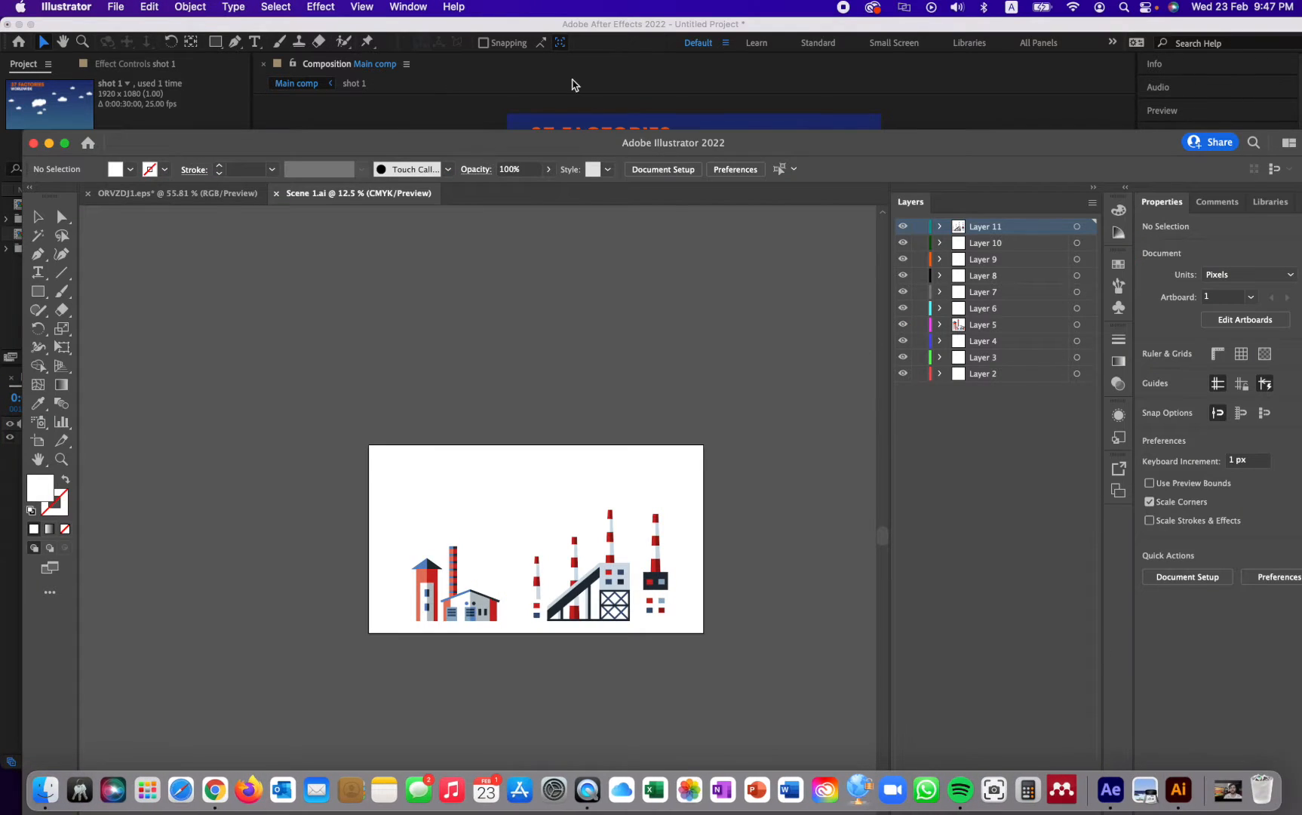
left_click_drag(760, 151, 779, 32)
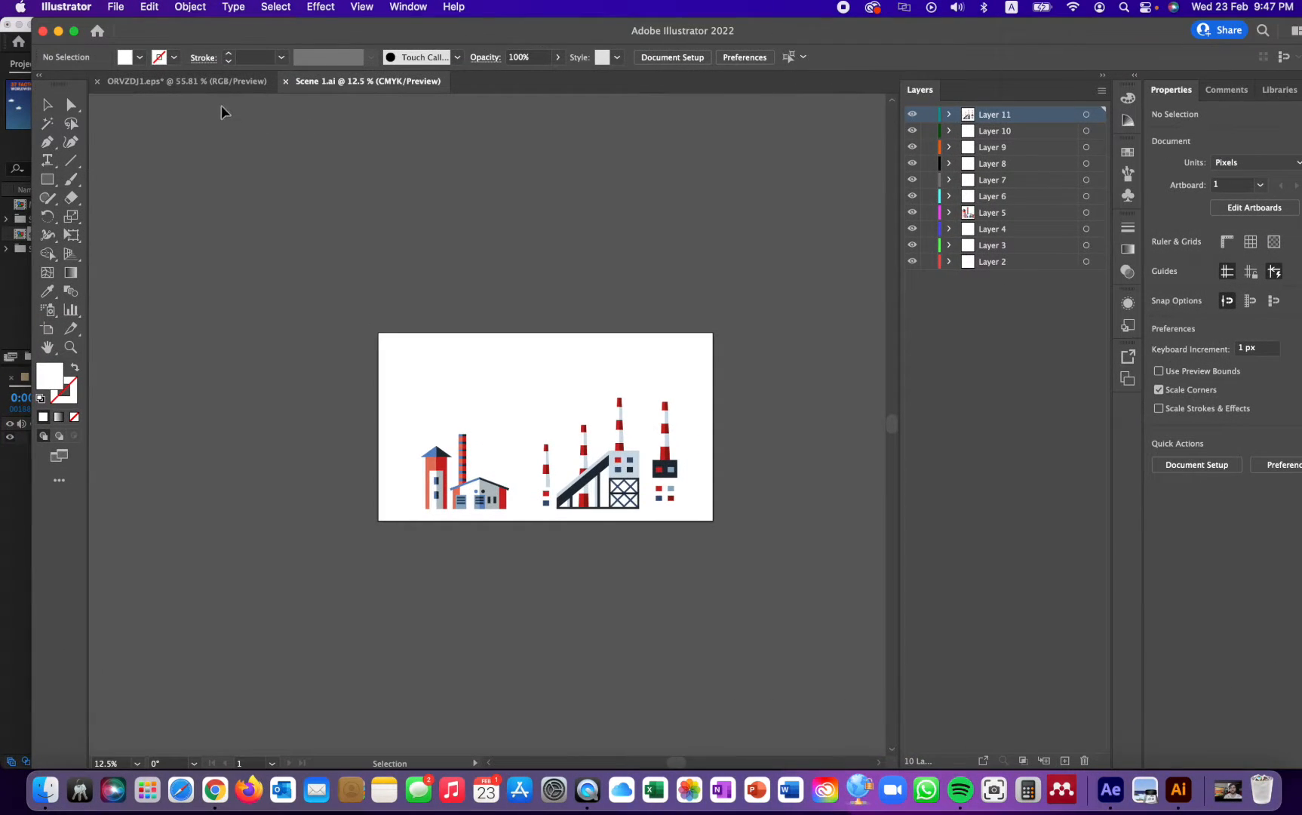
left_click(215, 83)
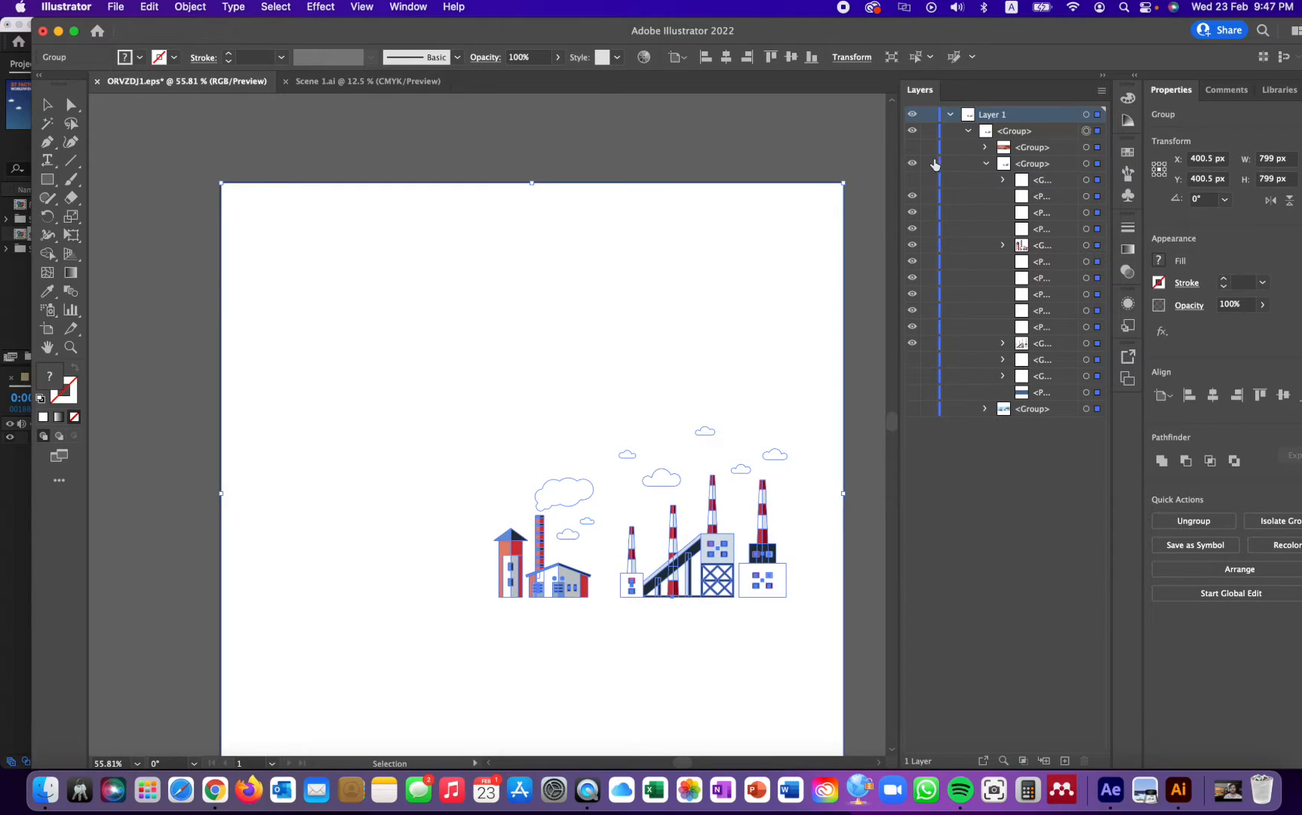
Step: Collapse the middle factory banner's group inside Layer 1 and hide it
left_click(969, 131)
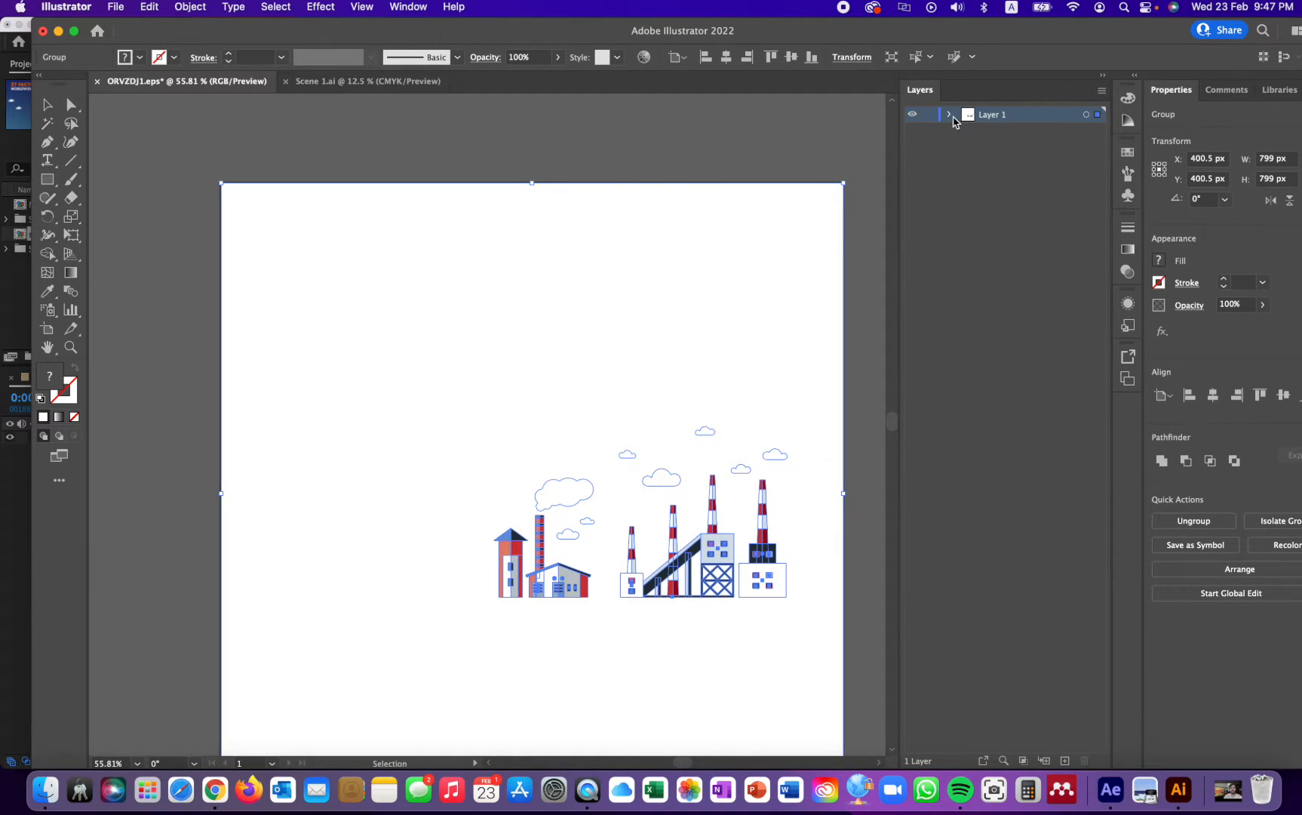
left_click(967, 131)
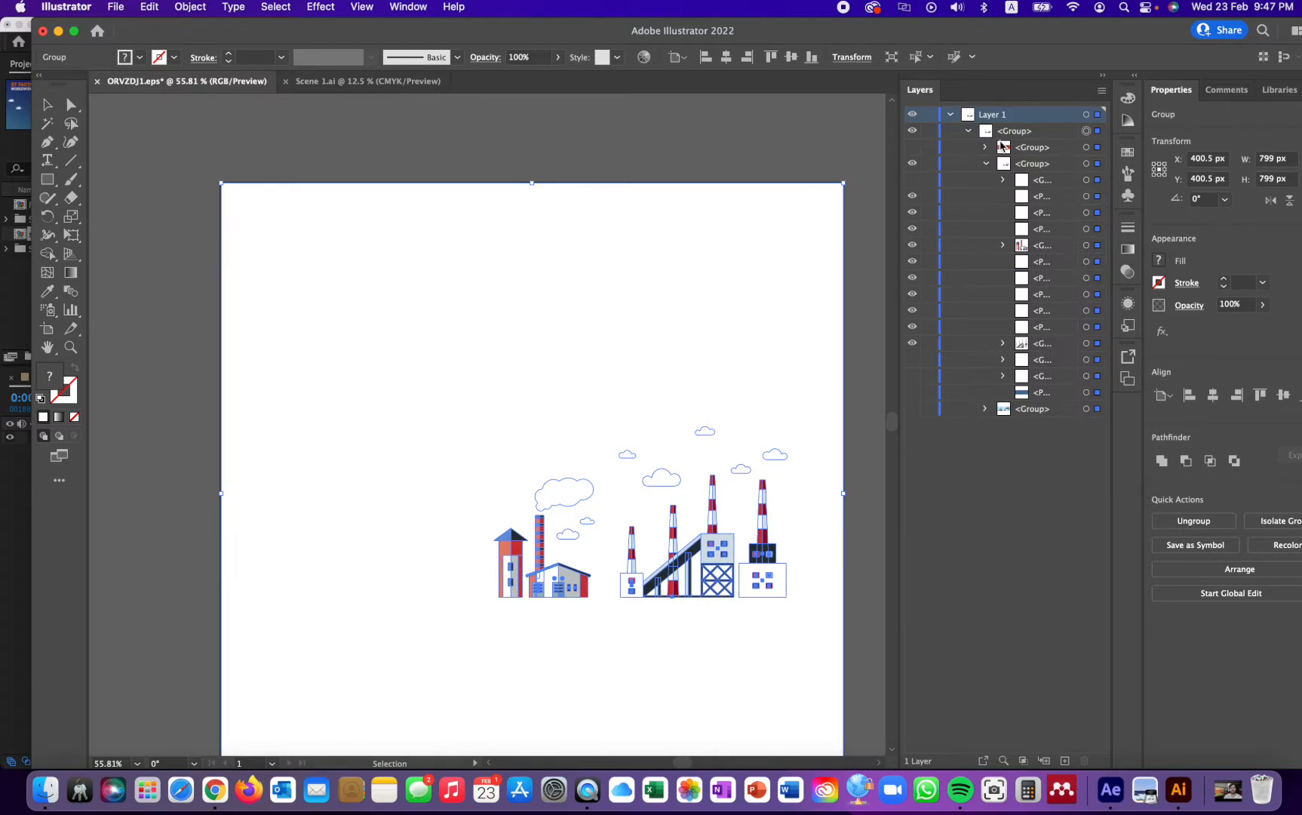
left_click(985, 164)
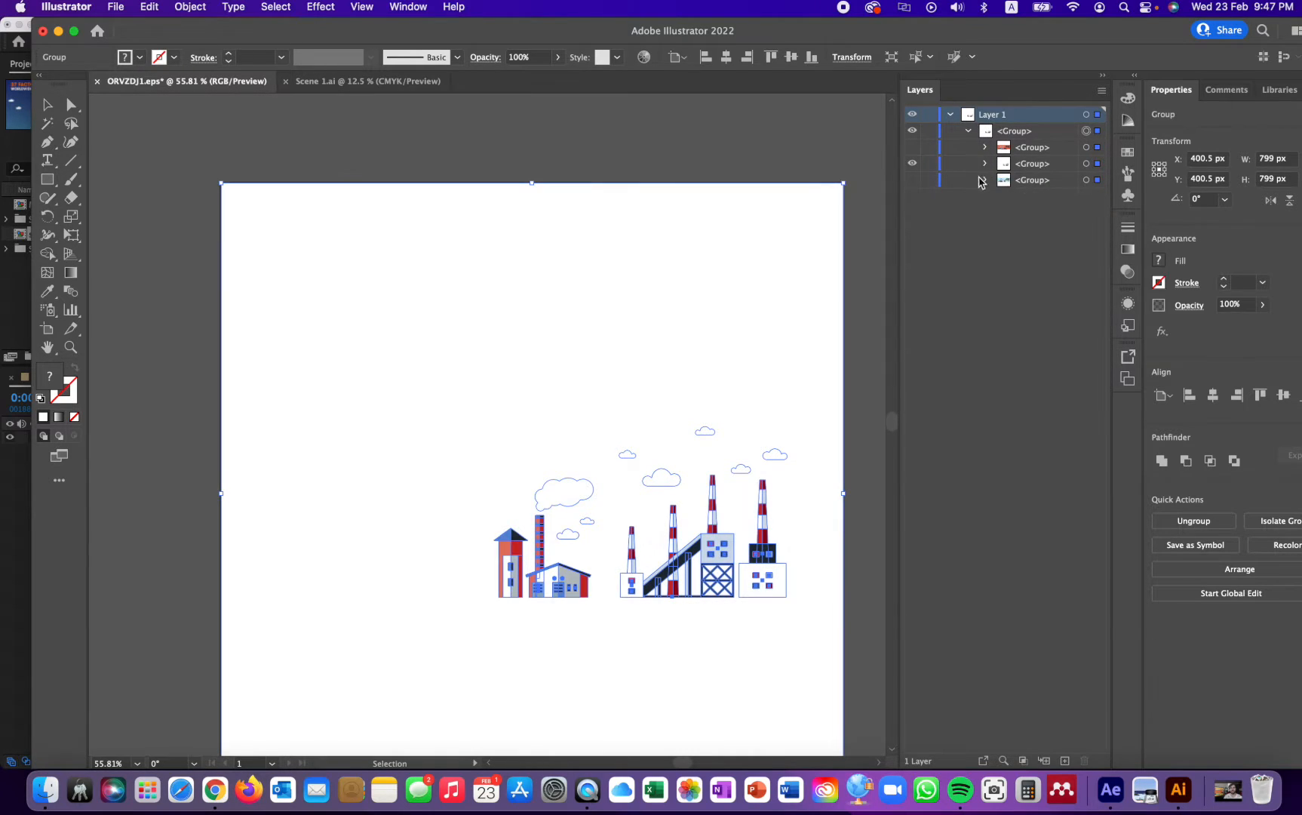
left_click(913, 165)
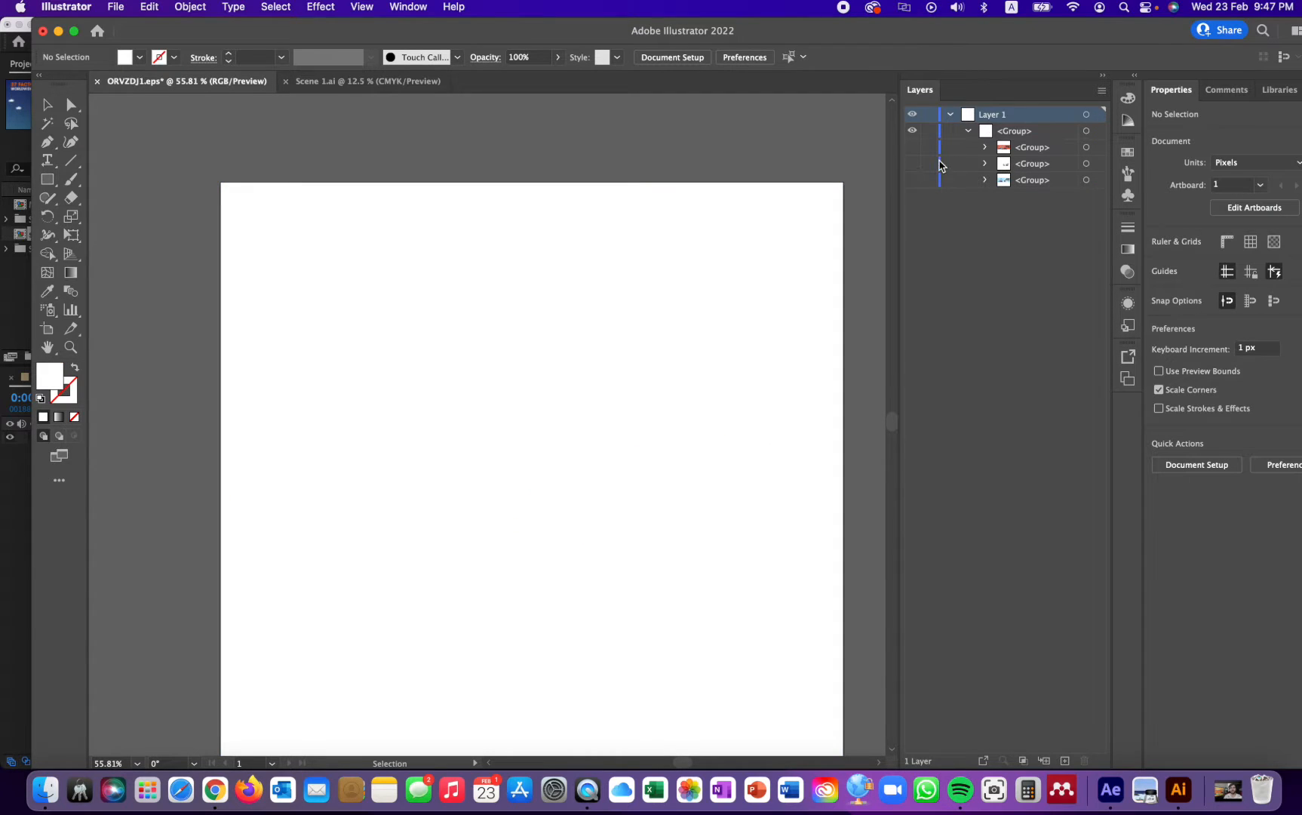
Step: Show the Environment and Pollution banner groups for comparison, then hide Environment to leave only Pollution displayed
left_click(912, 147)
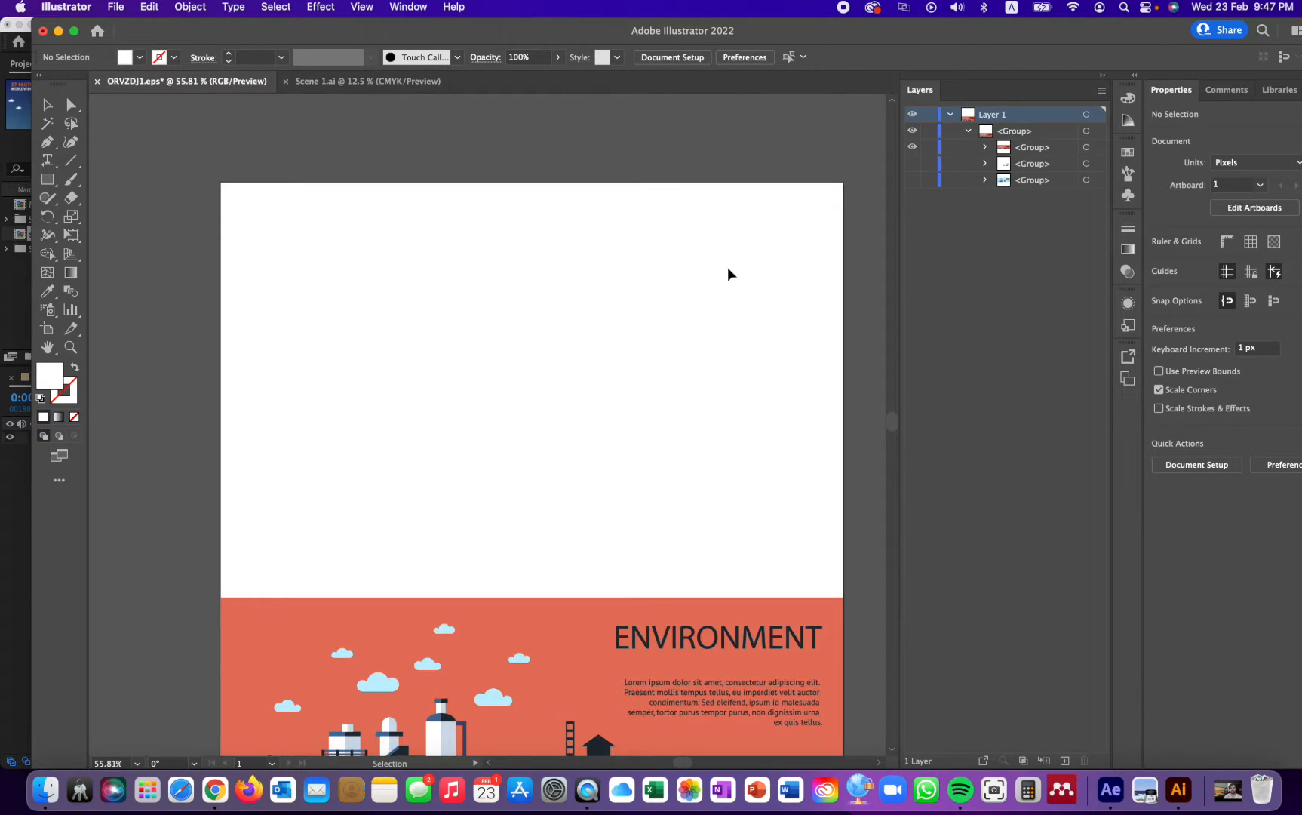
scroll(728, 273, "down", 1)
scroll(728, 273, "down", 3)
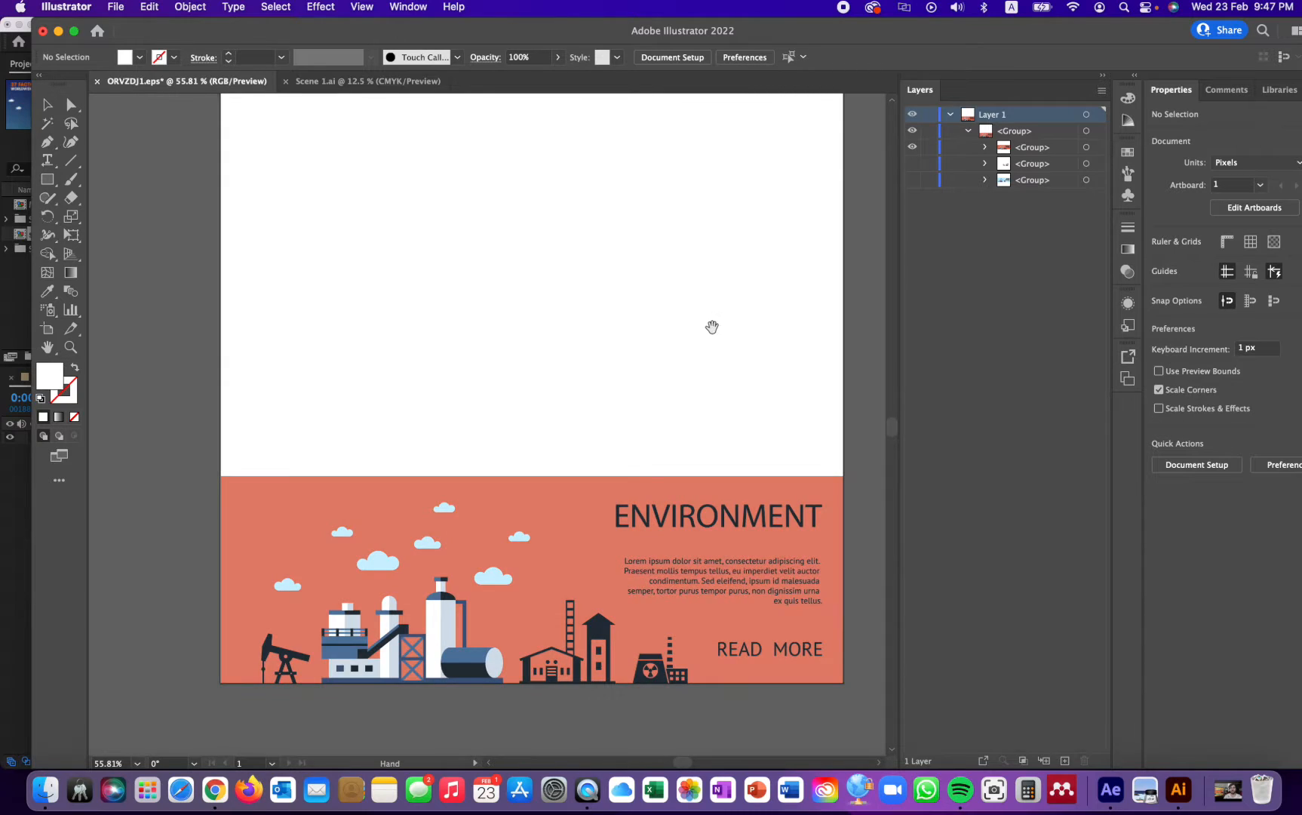
left_click_drag(712, 326, 704, 261)
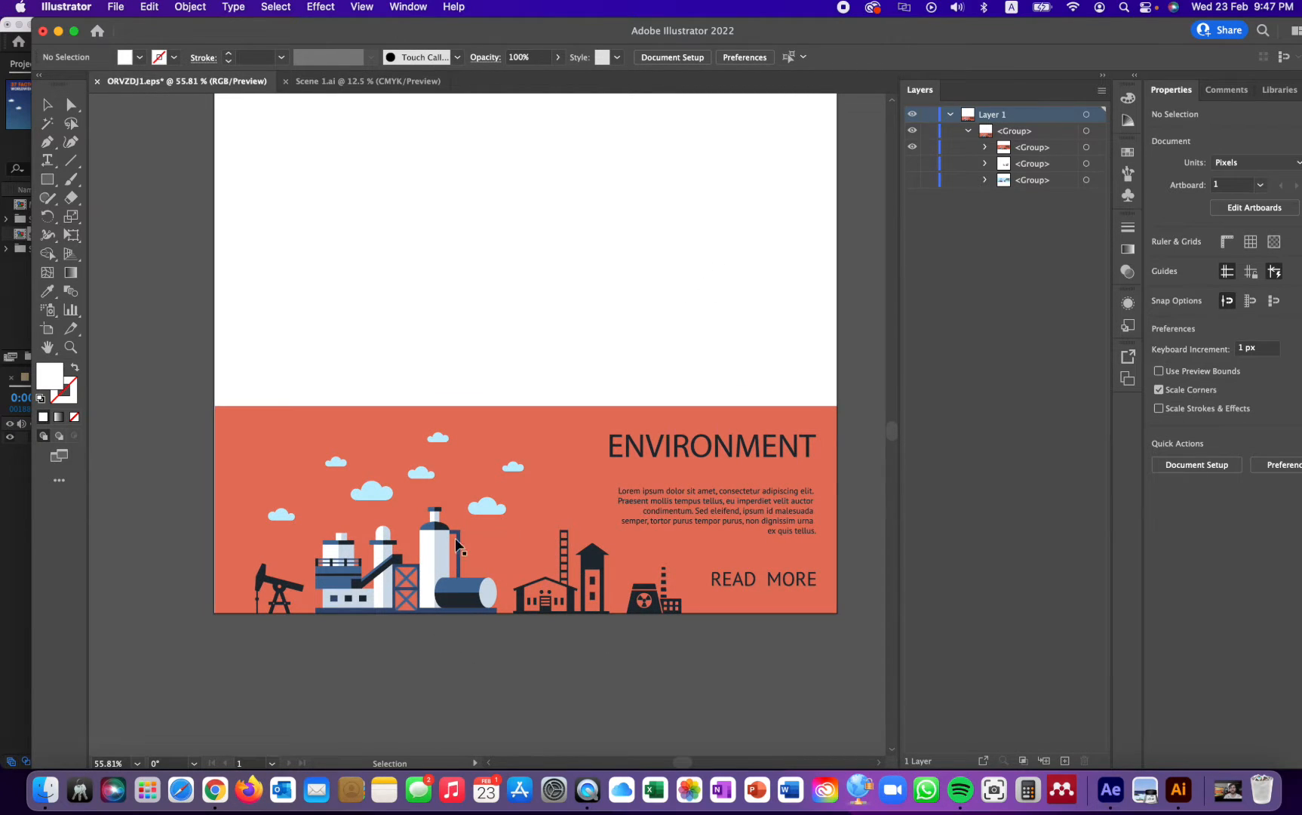
left_click(912, 180)
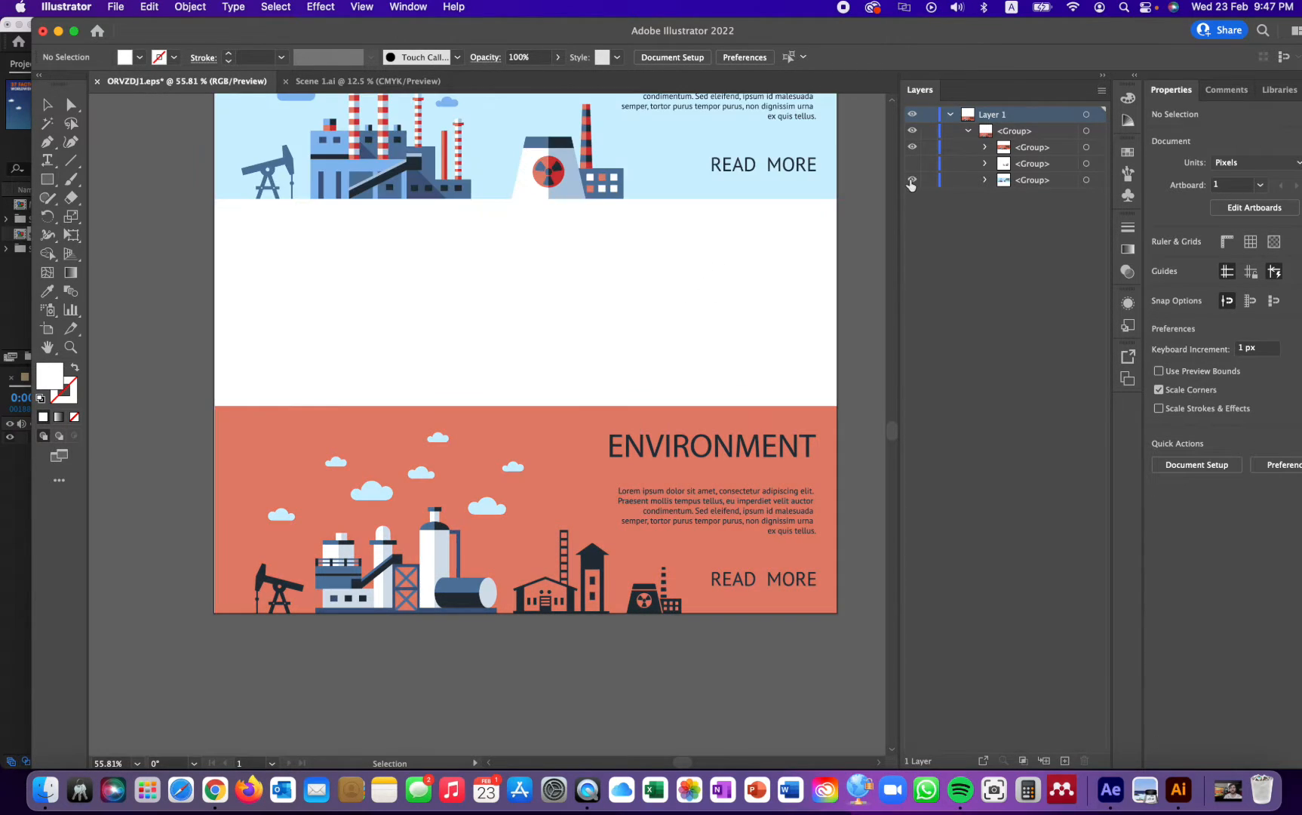
scroll(596, 225, "up", 4)
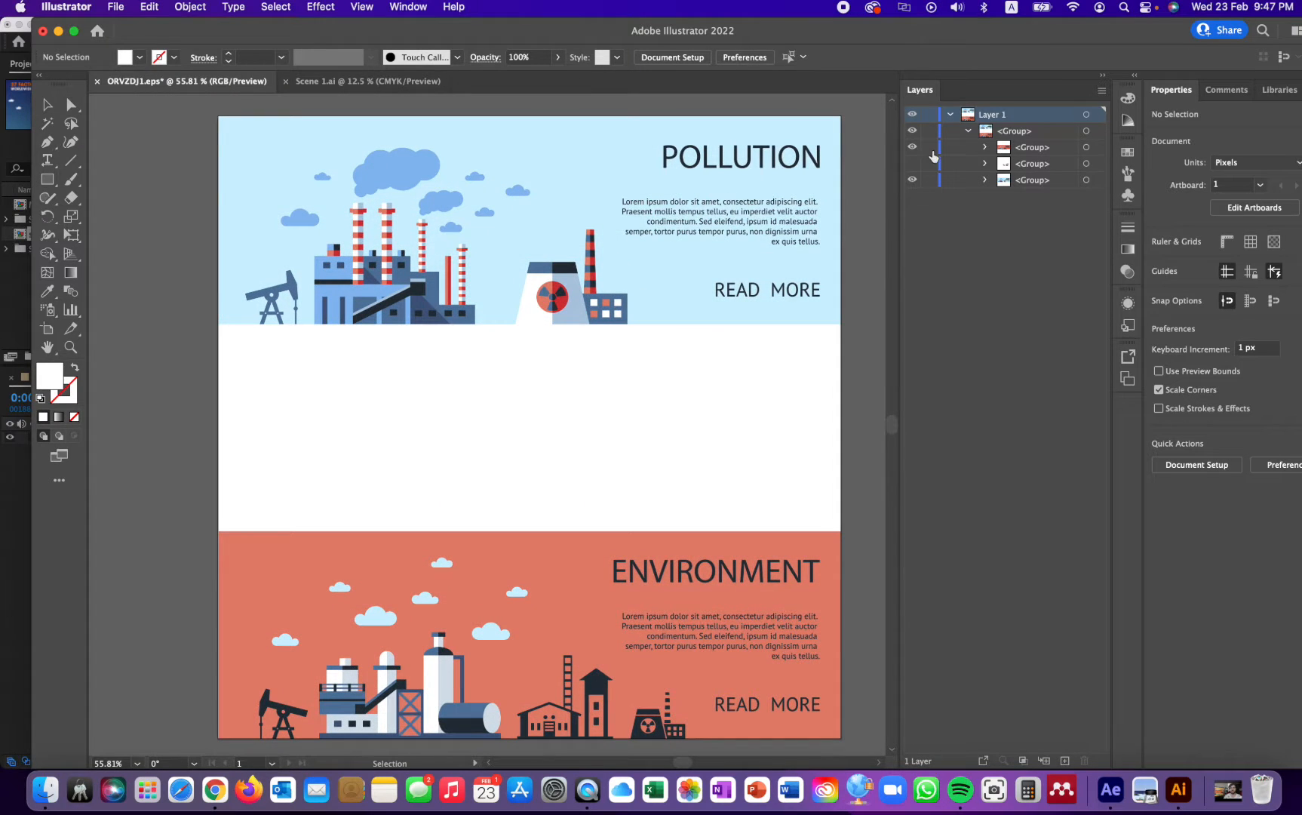
left_click(913, 147)
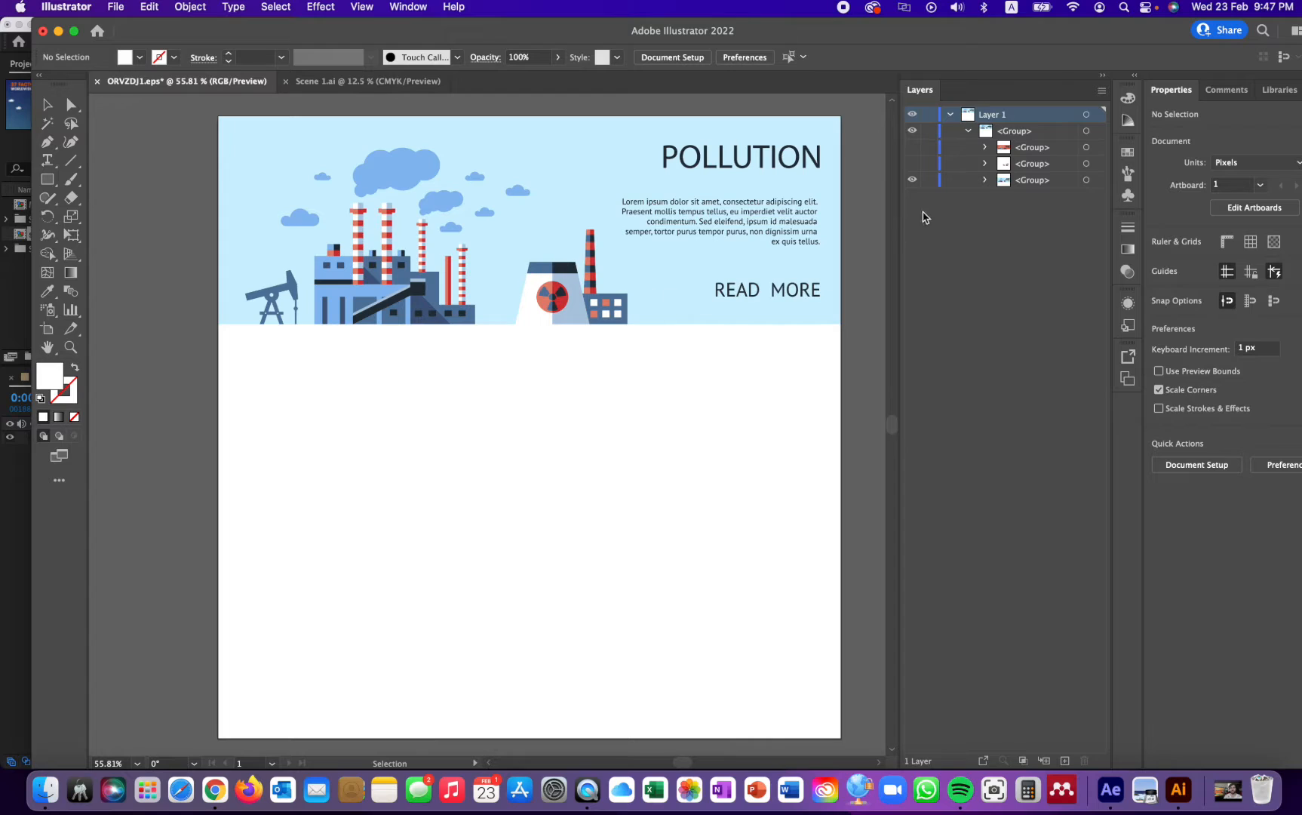
Step: Expand the Pollution banner group and hide its paragraph text, READ MORE label, POLLUTION title and light blue background
left_click(1034, 181)
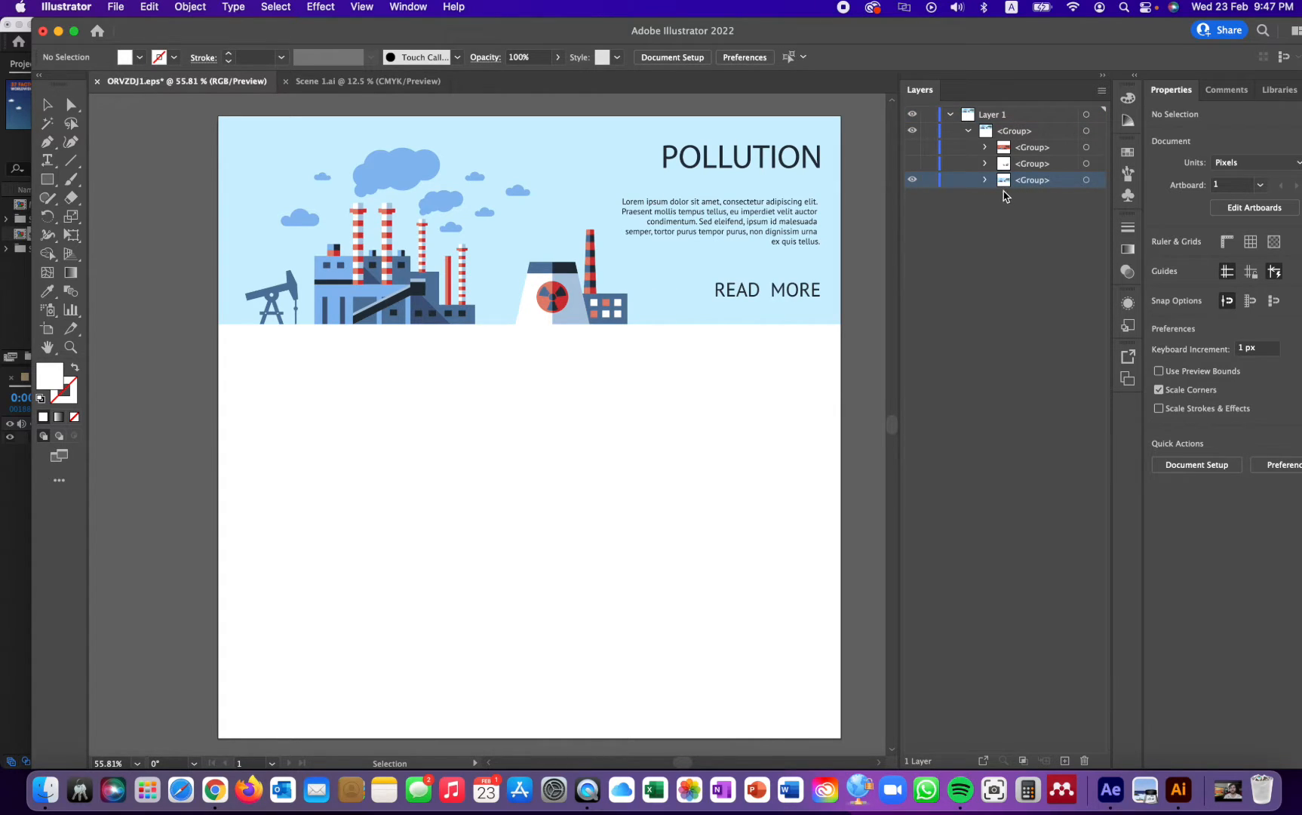
left_click(985, 181)
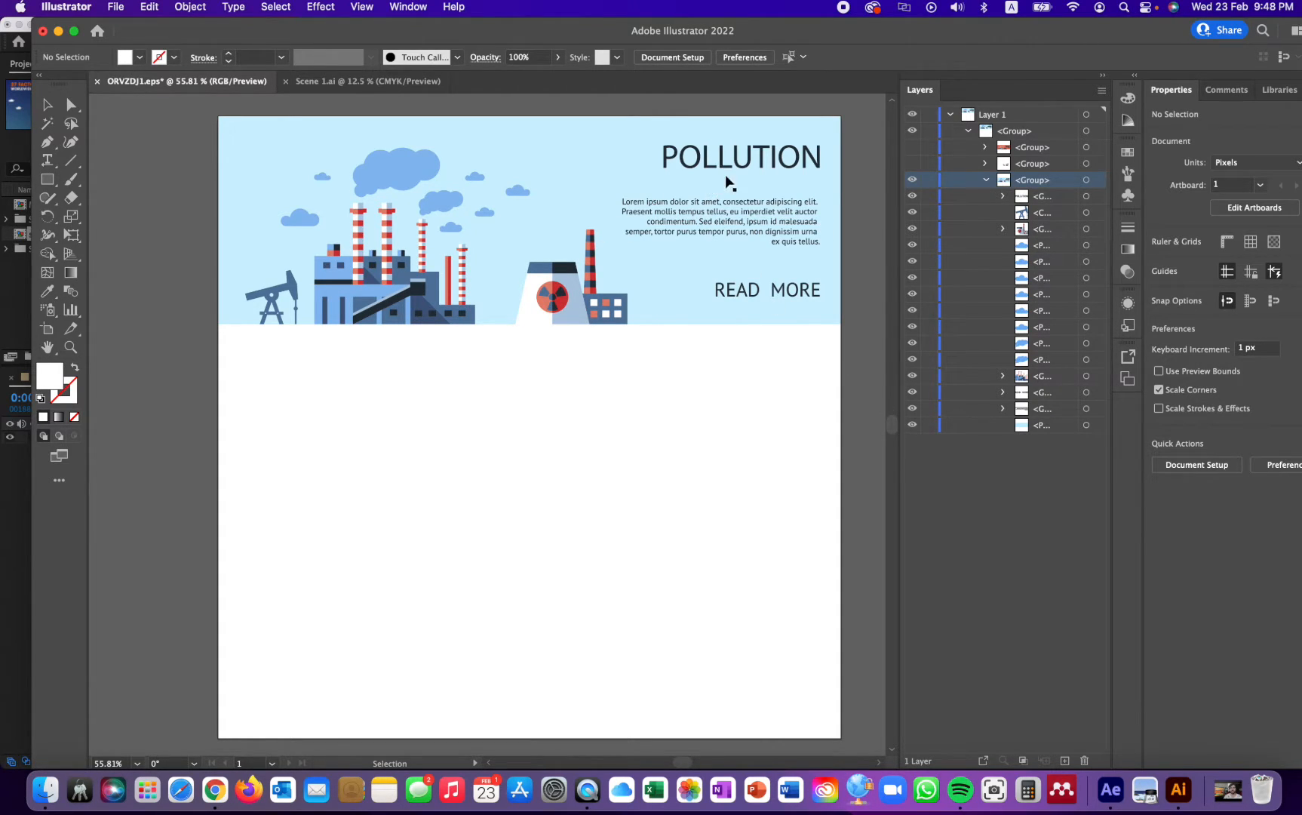
left_click(913, 409)
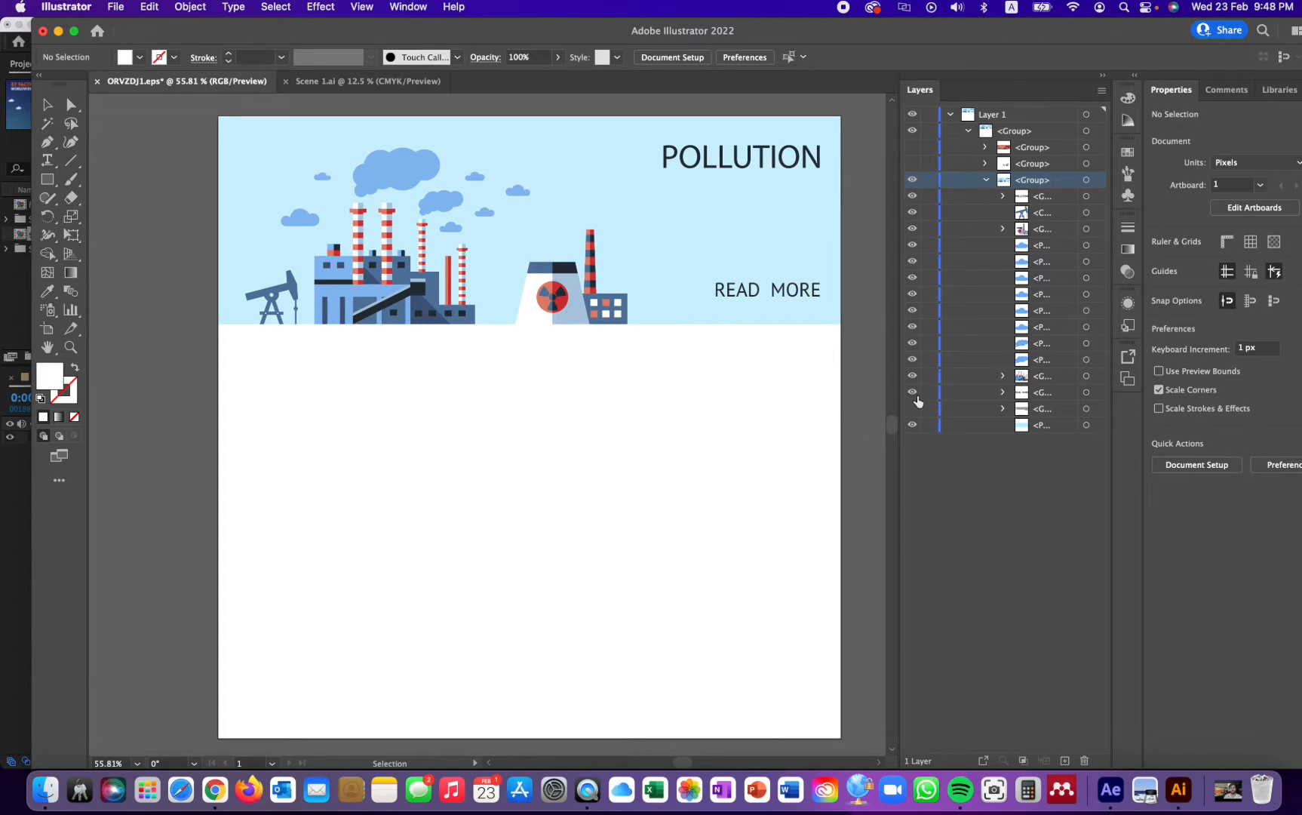
left_click(913, 391)
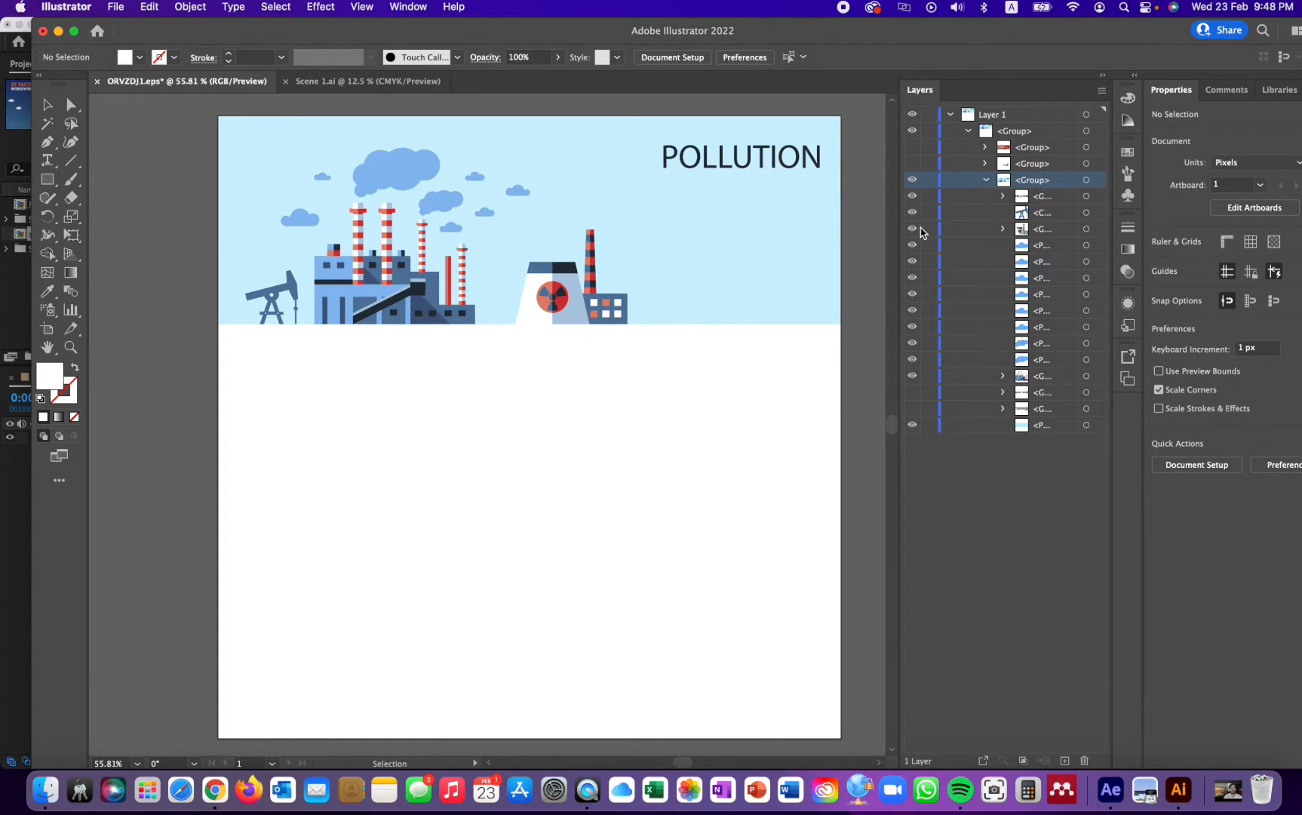
left_click(914, 197)
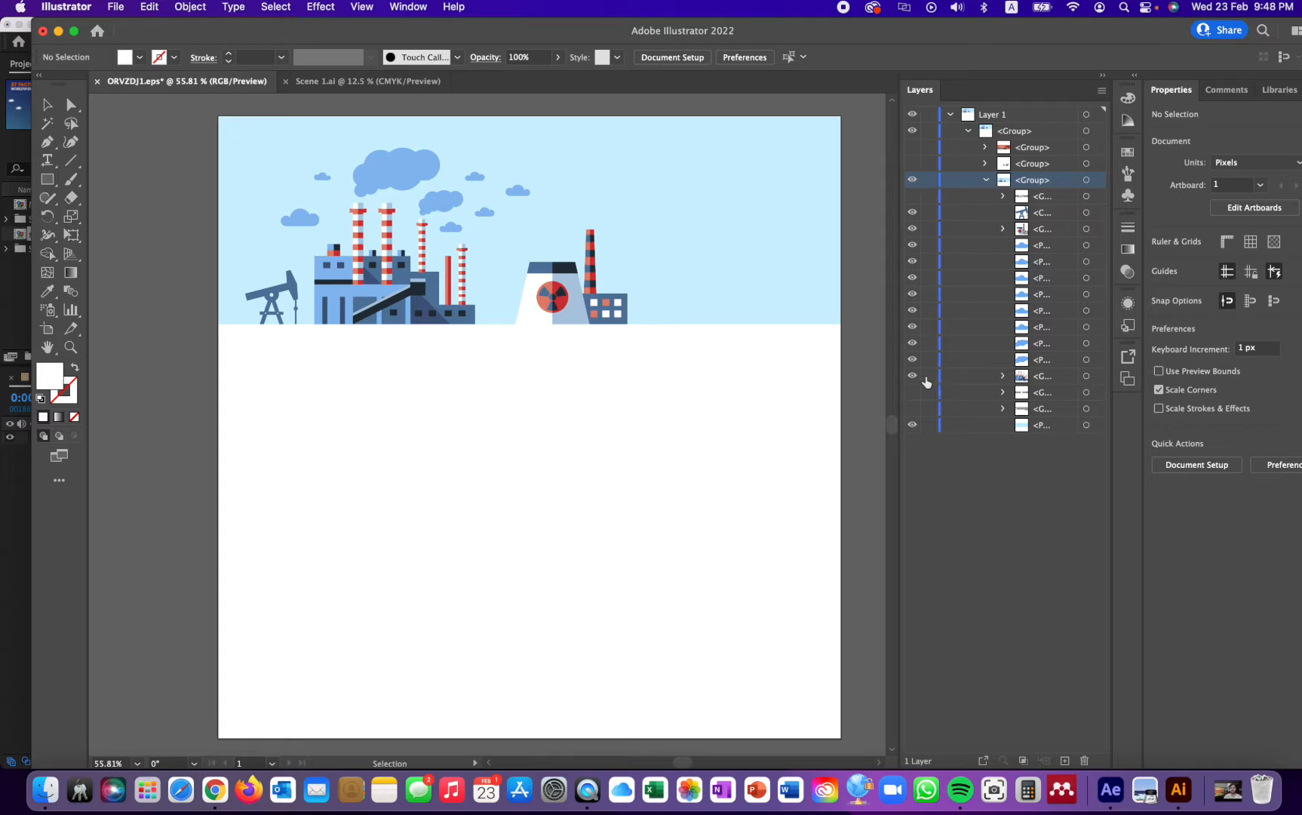
left_click(913, 425)
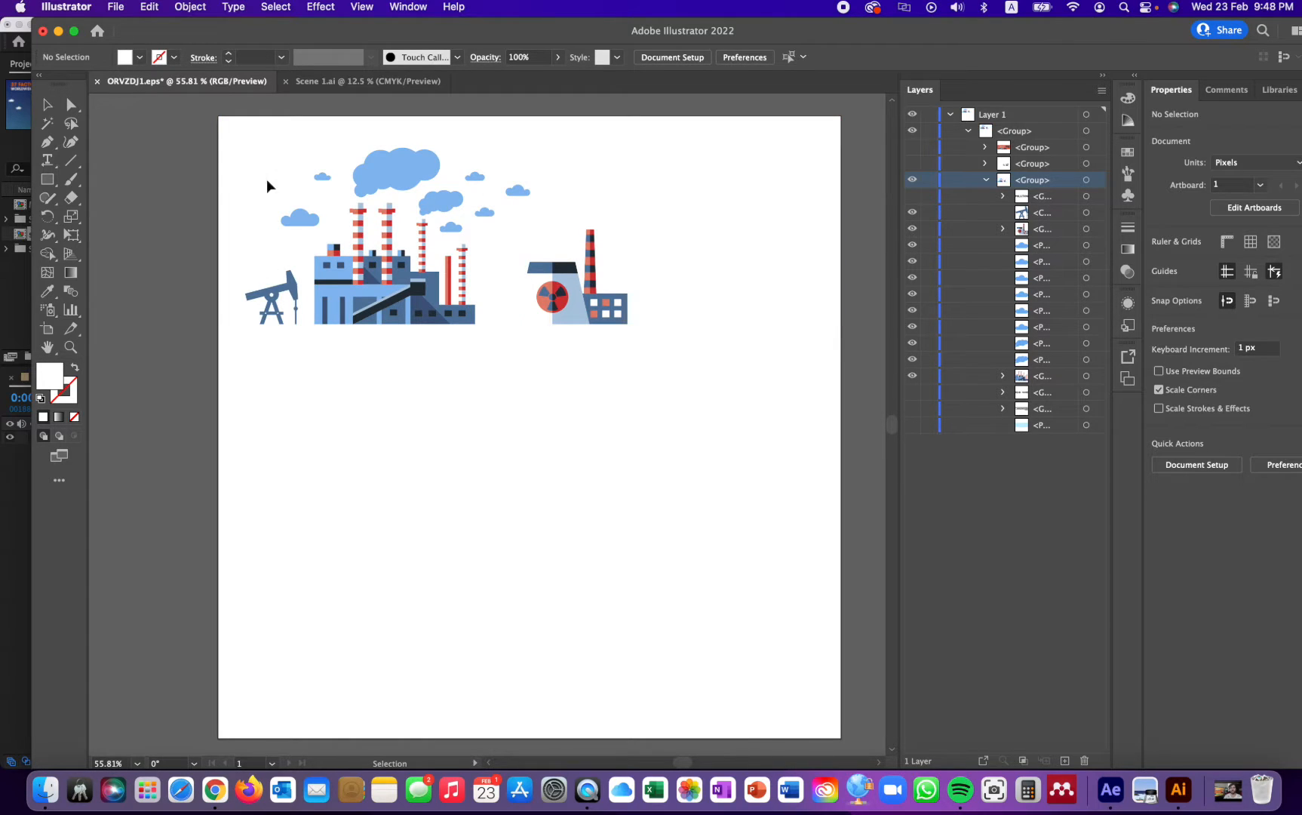
Step: Copy the remaining factory artwork into a new 1920 x 1080 px document
left_click_drag(183, 129, 685, 369)
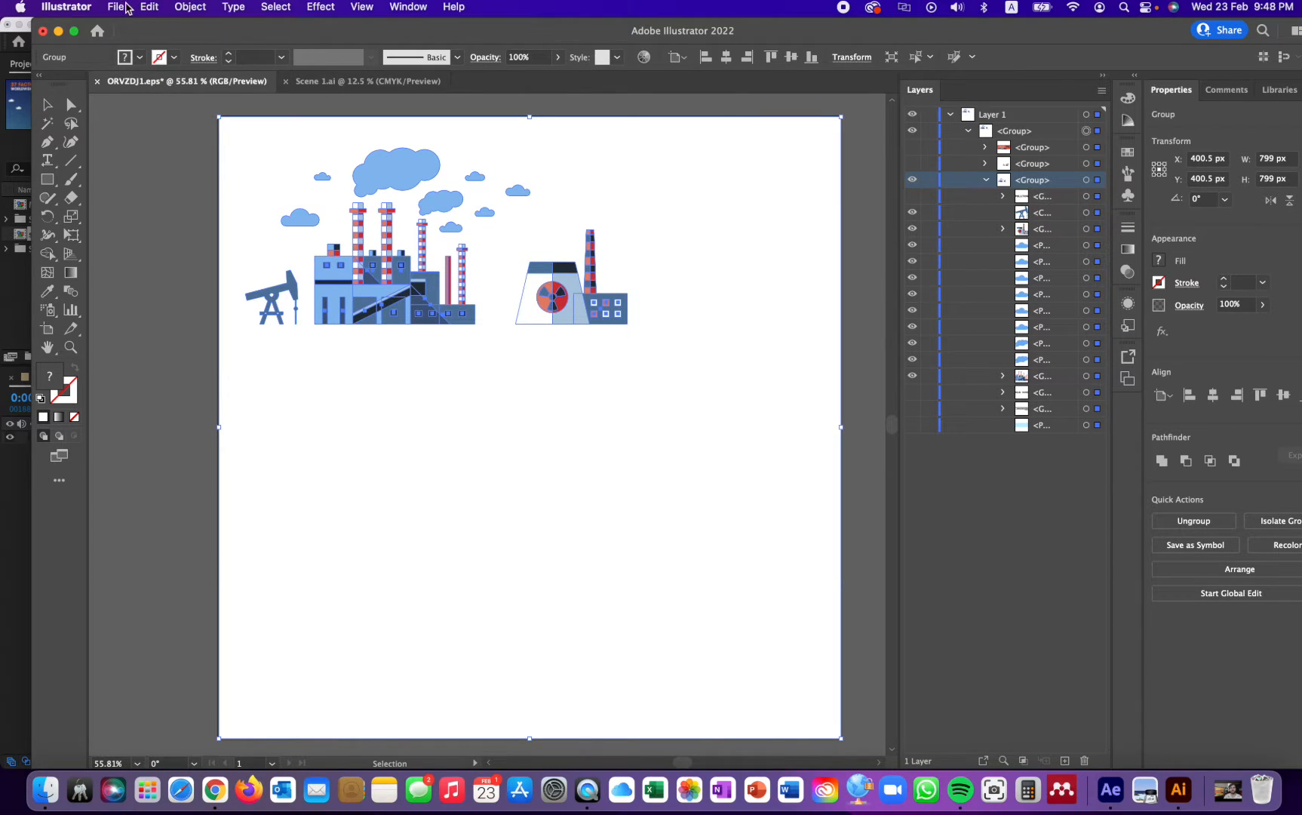
left_click(117, 7)
key("Escape")
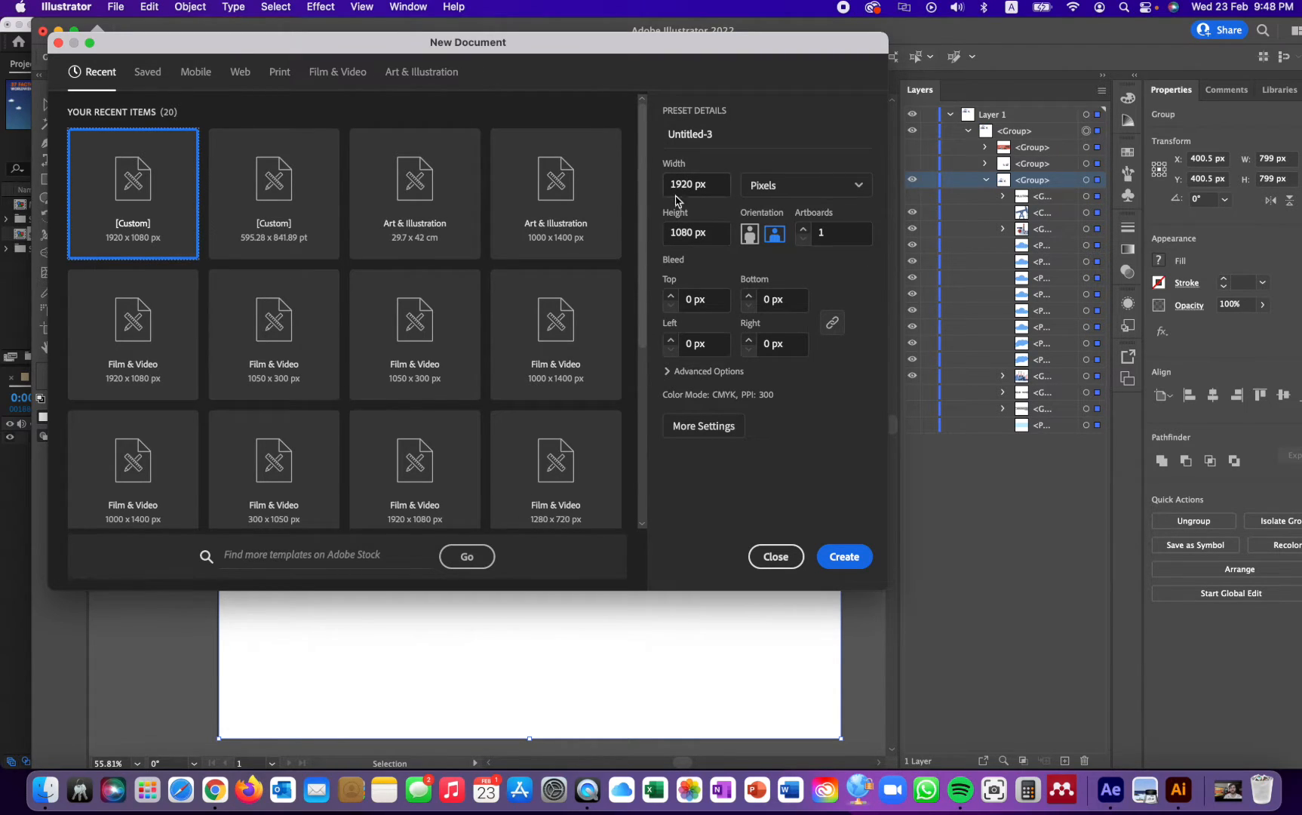
left_click(843, 556)
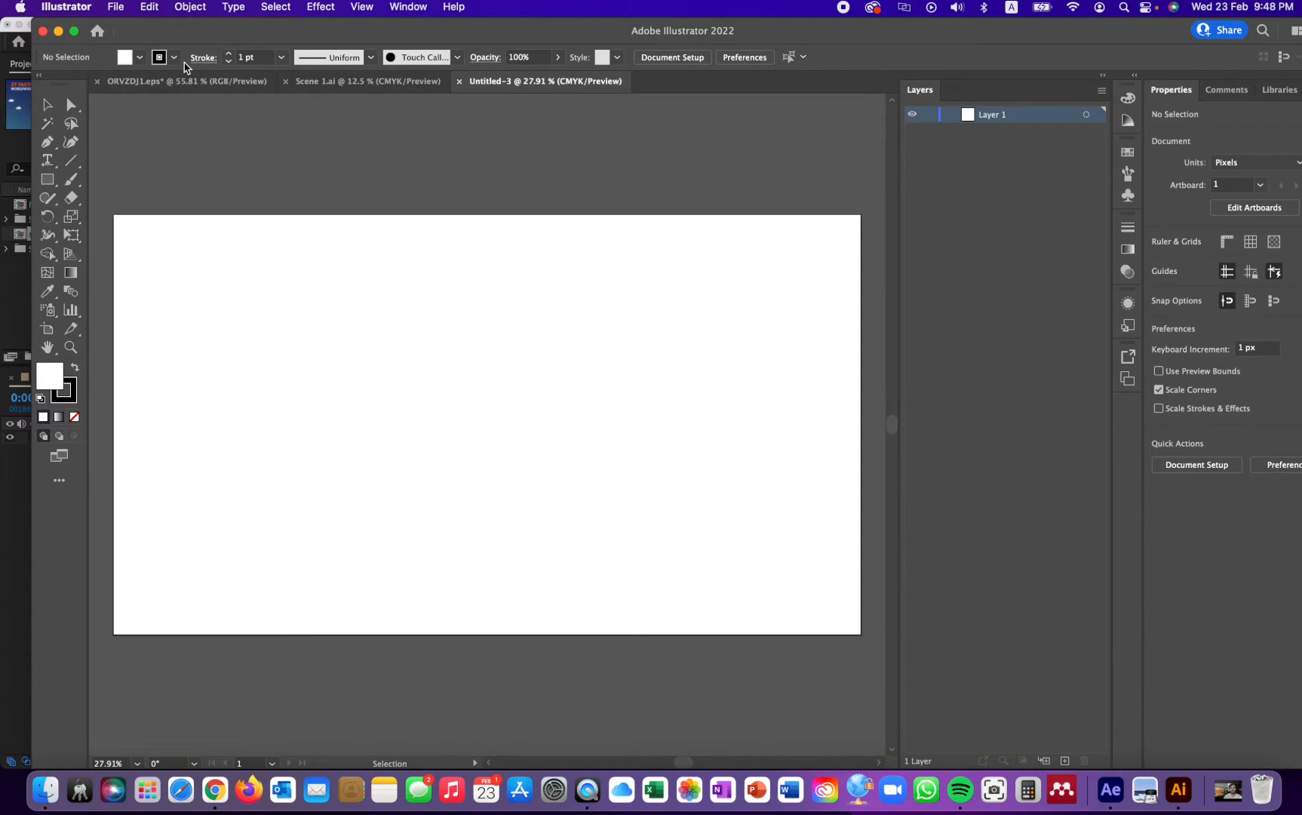
key("super+v")
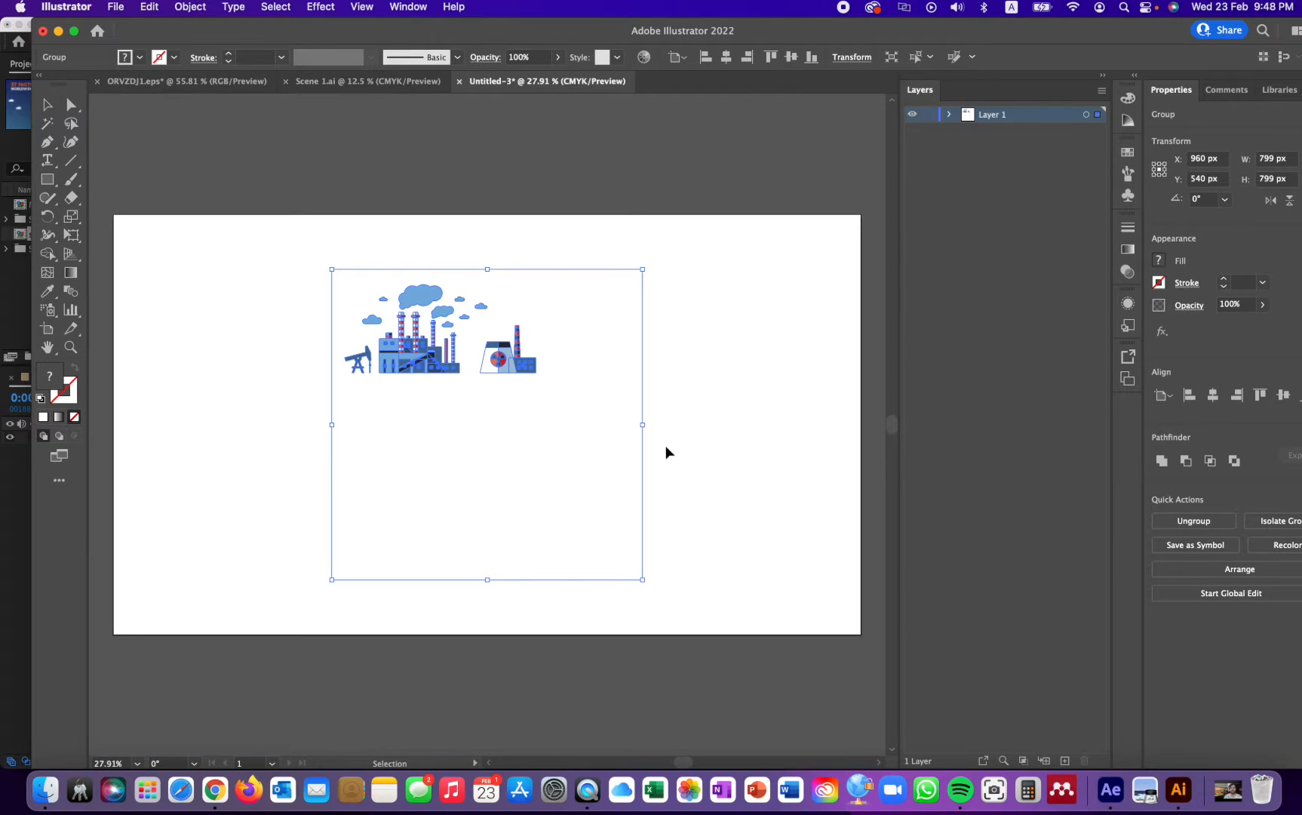
Step: Scale the pasted artwork proportionally to about 1784 px wide and shift it toward the artboard's left side
key("super+minus")
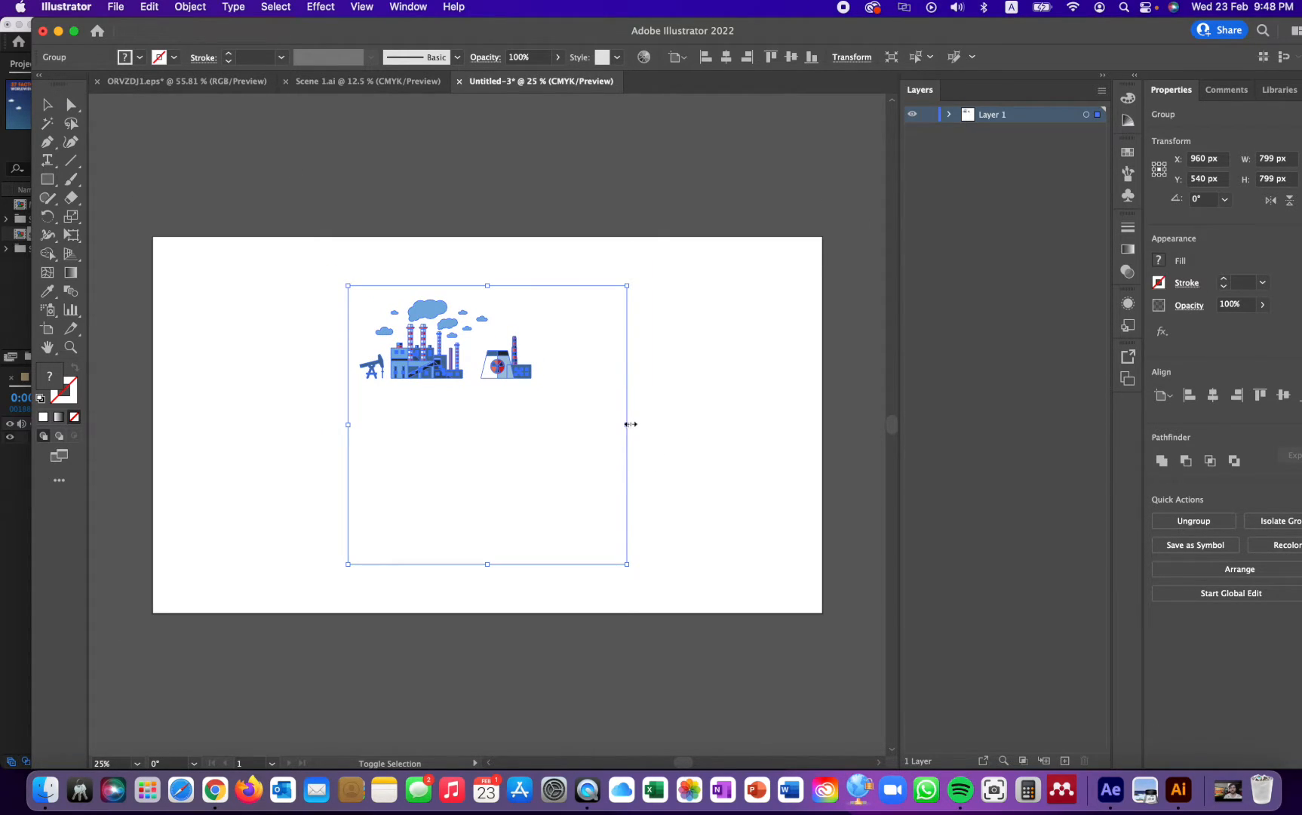
left_click_drag(631, 424, 789, 424)
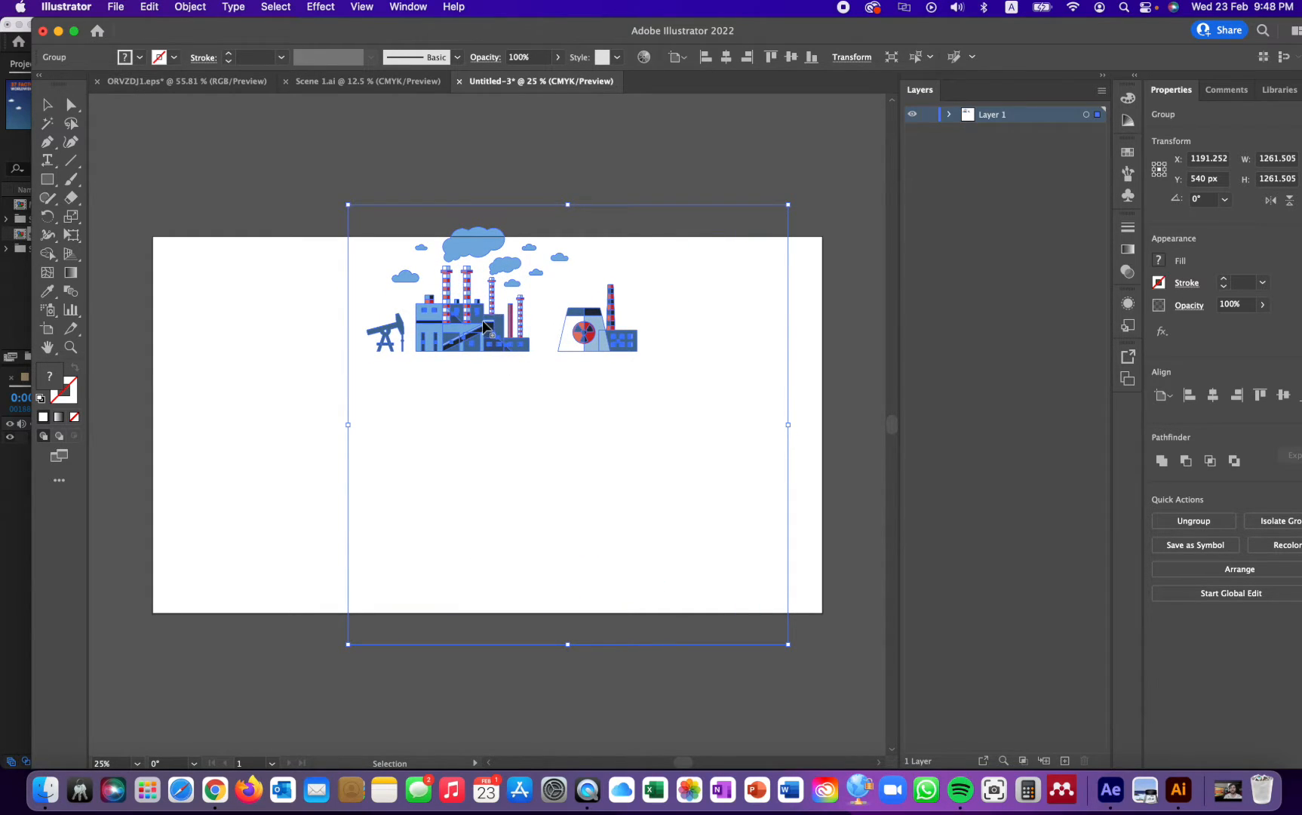
left_click_drag(486, 329, 387, 532)
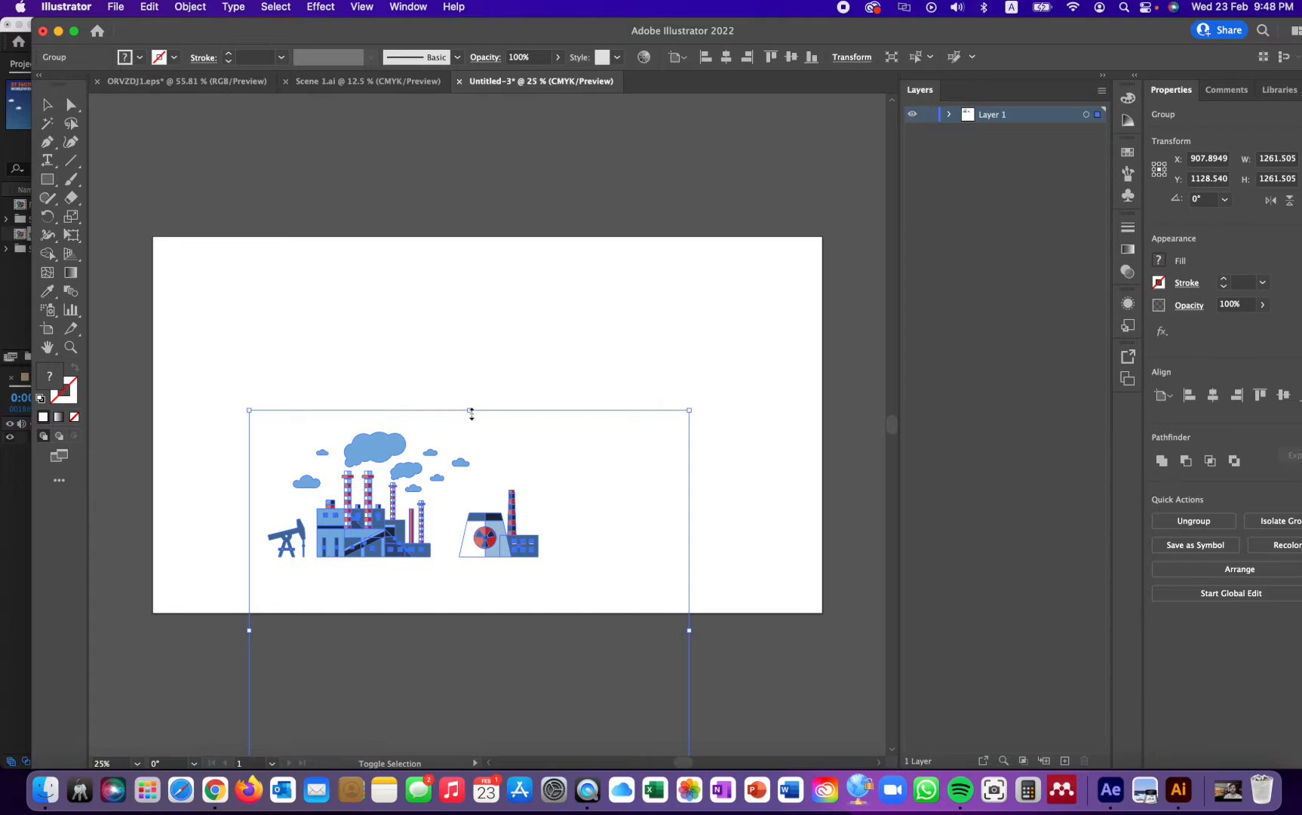
left_click_drag(470, 408, 469, 223)
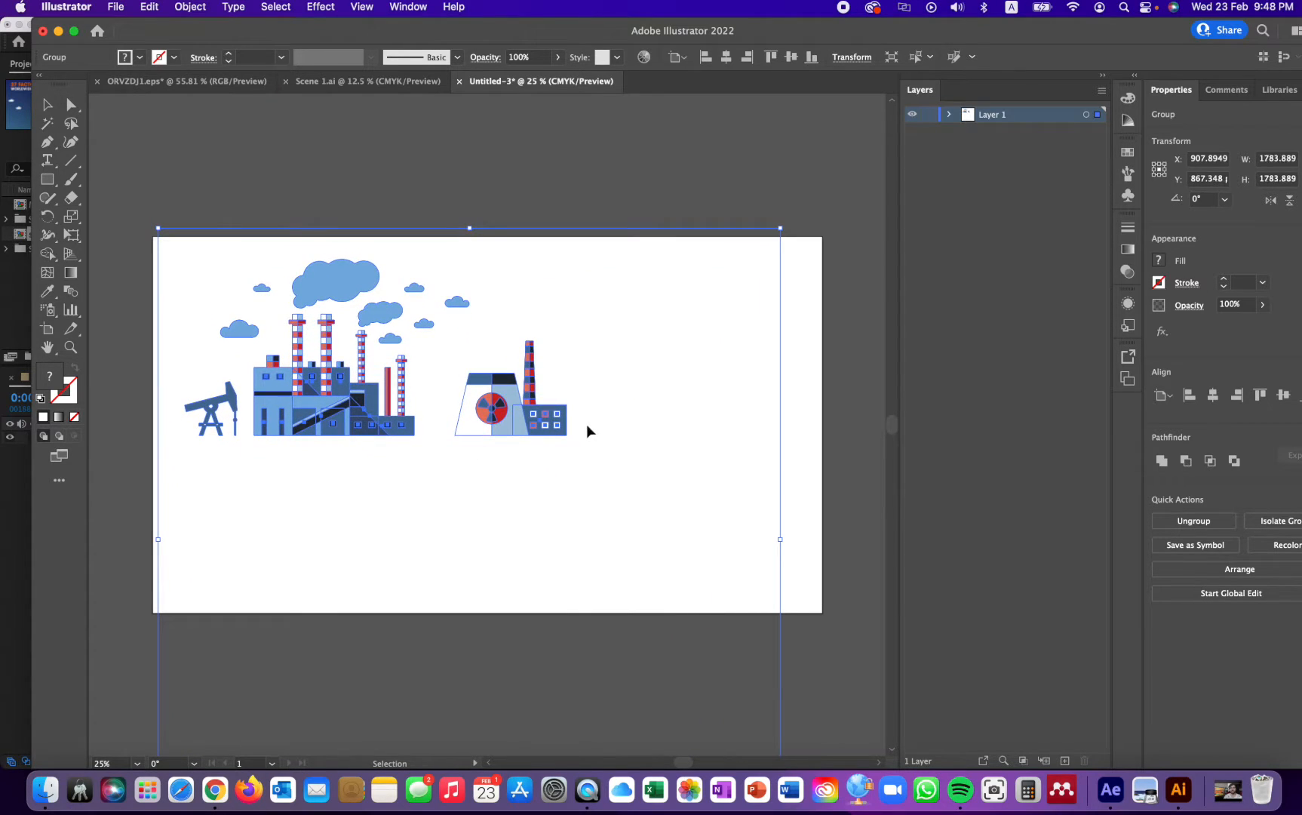
Step: Enlarge the artwork group to about 2676 px wide, rest its buildings on the artboard's bottom edge, and deselect it
scroll(586, 426, "down", 2)
key("super+minus")
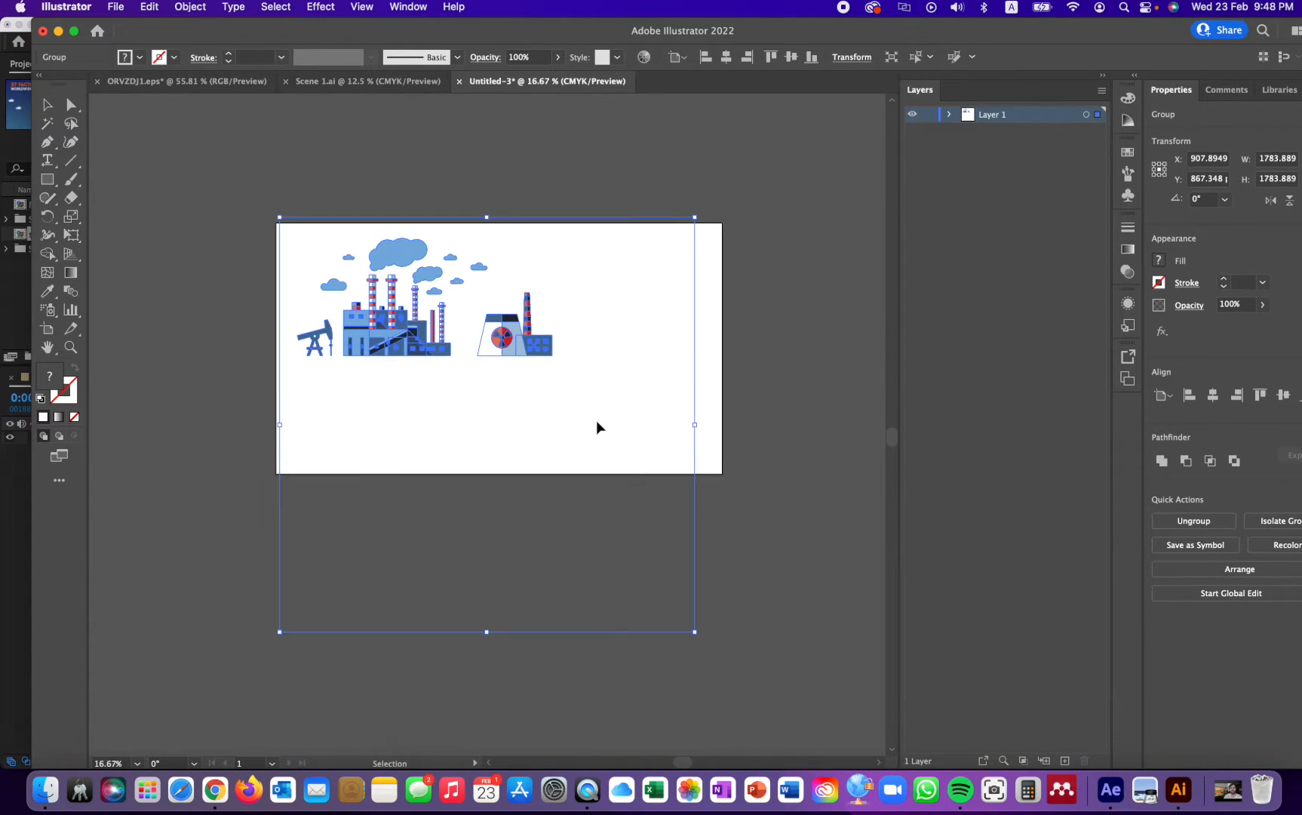
left_click_drag(487, 634, 500, 733)
left_click_drag(345, 331, 447, 399)
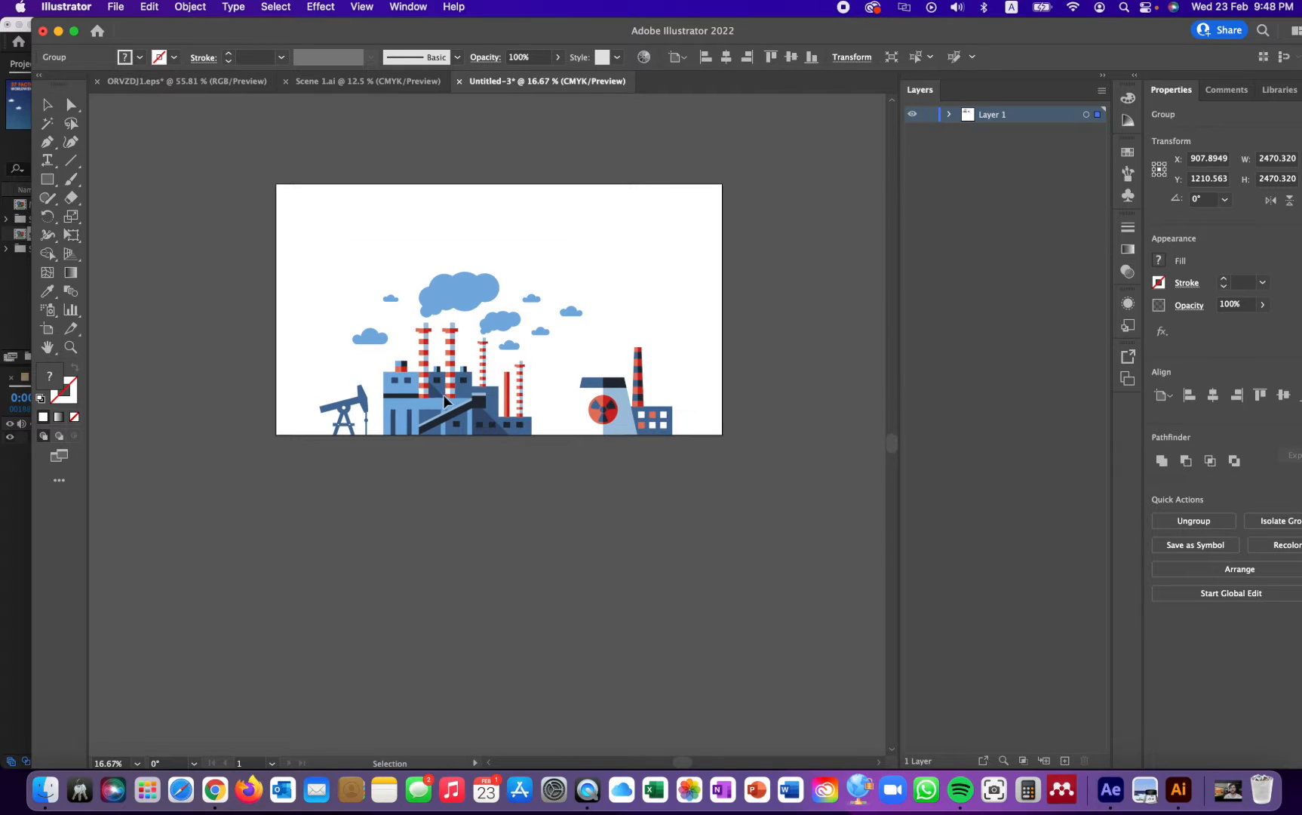
left_click_drag(584, 242, 582, 195)
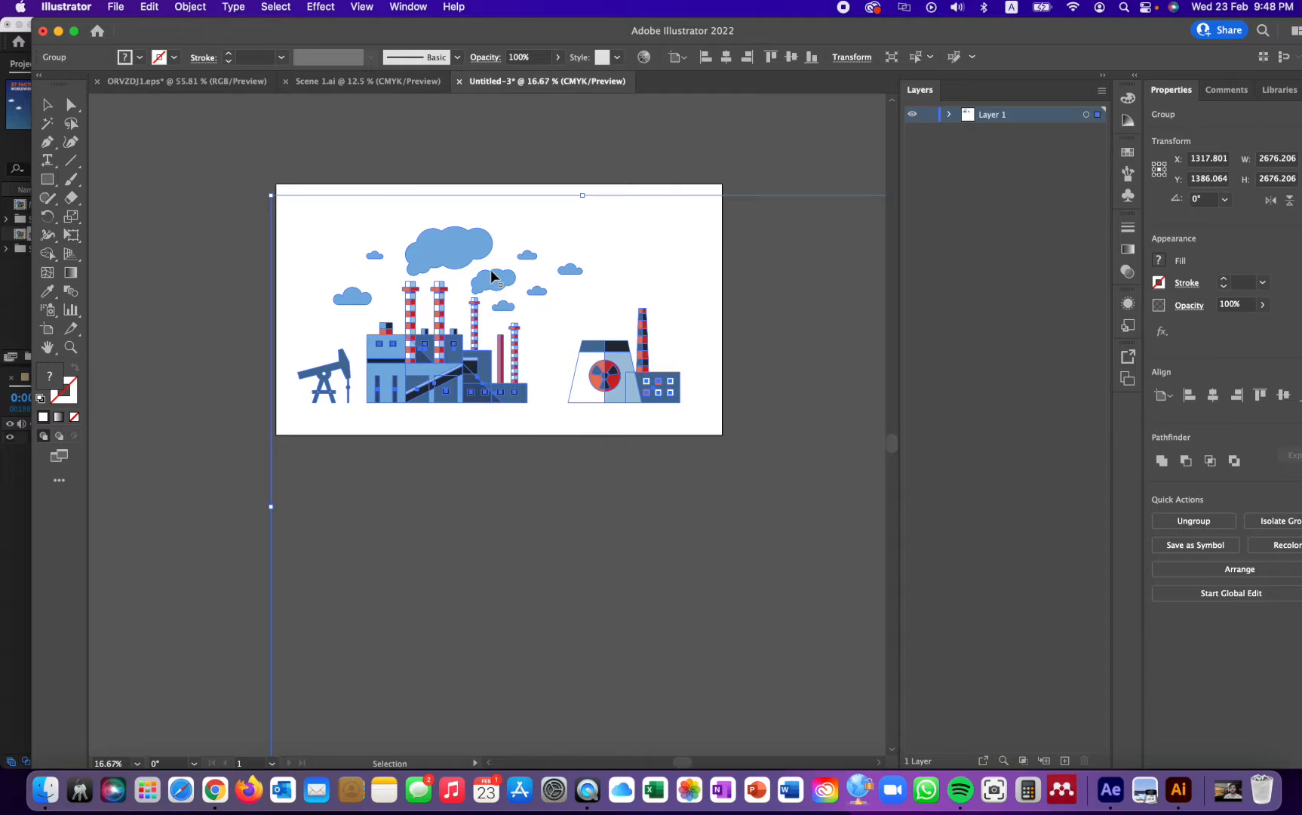
left_click_drag(494, 281, 479, 313)
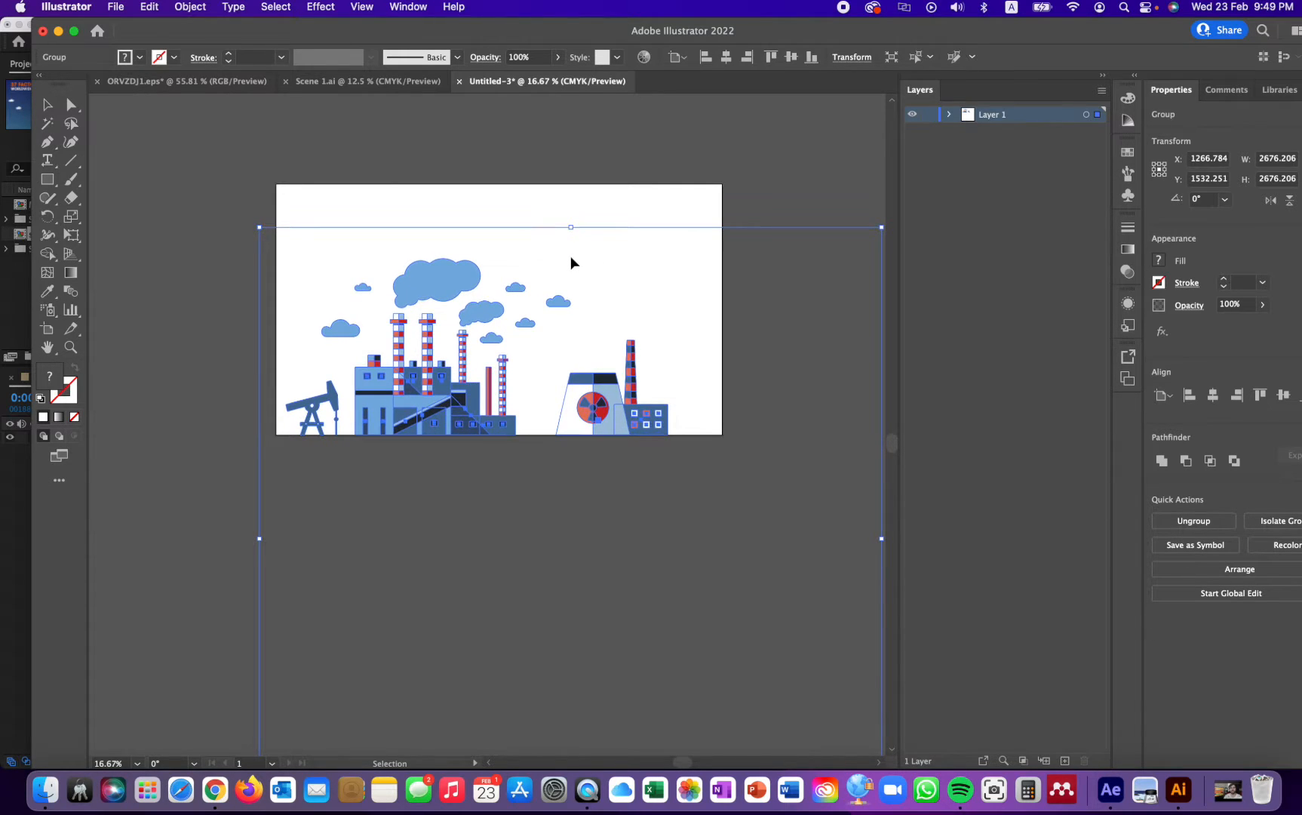
left_click(872, 155)
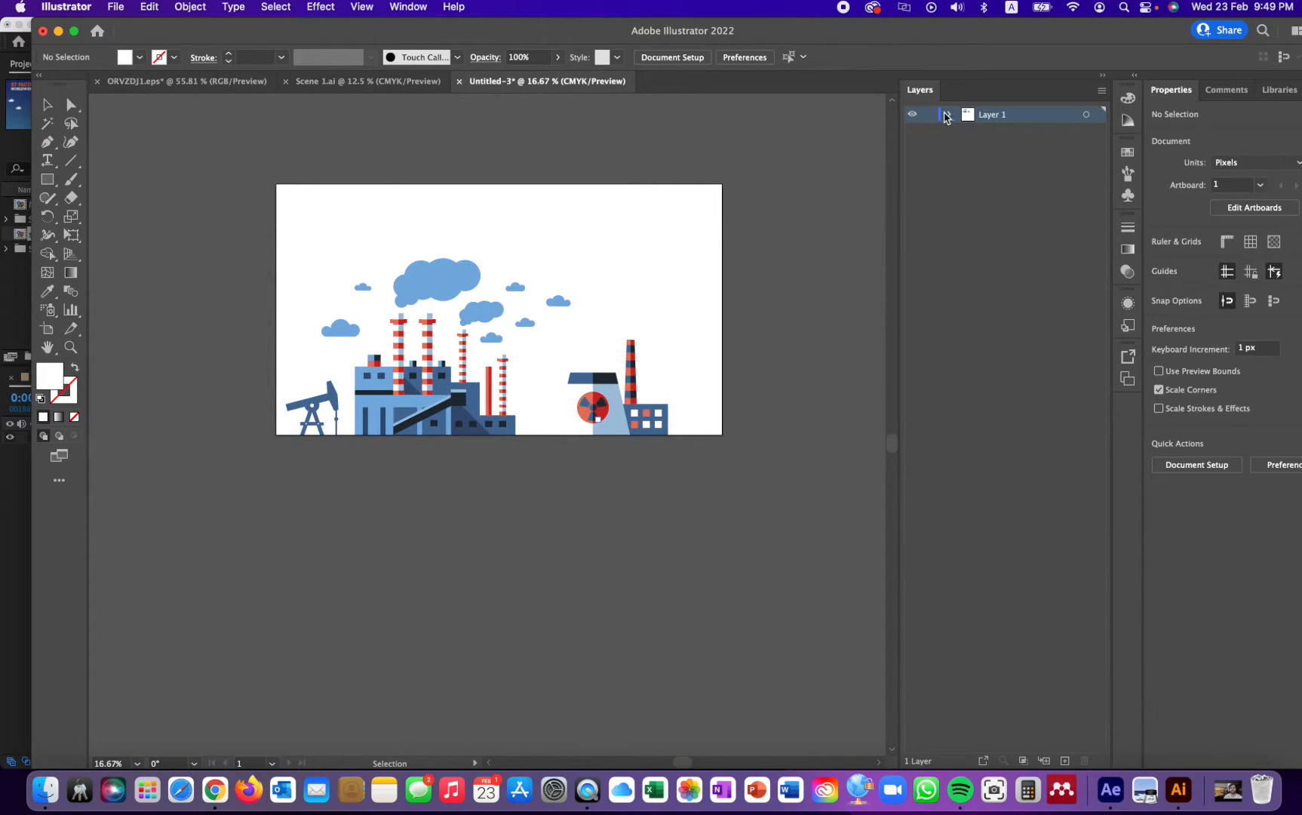
Step: Expand Layer 1 to show its nested groups and add twelve empty layers above it
left_click(950, 116)
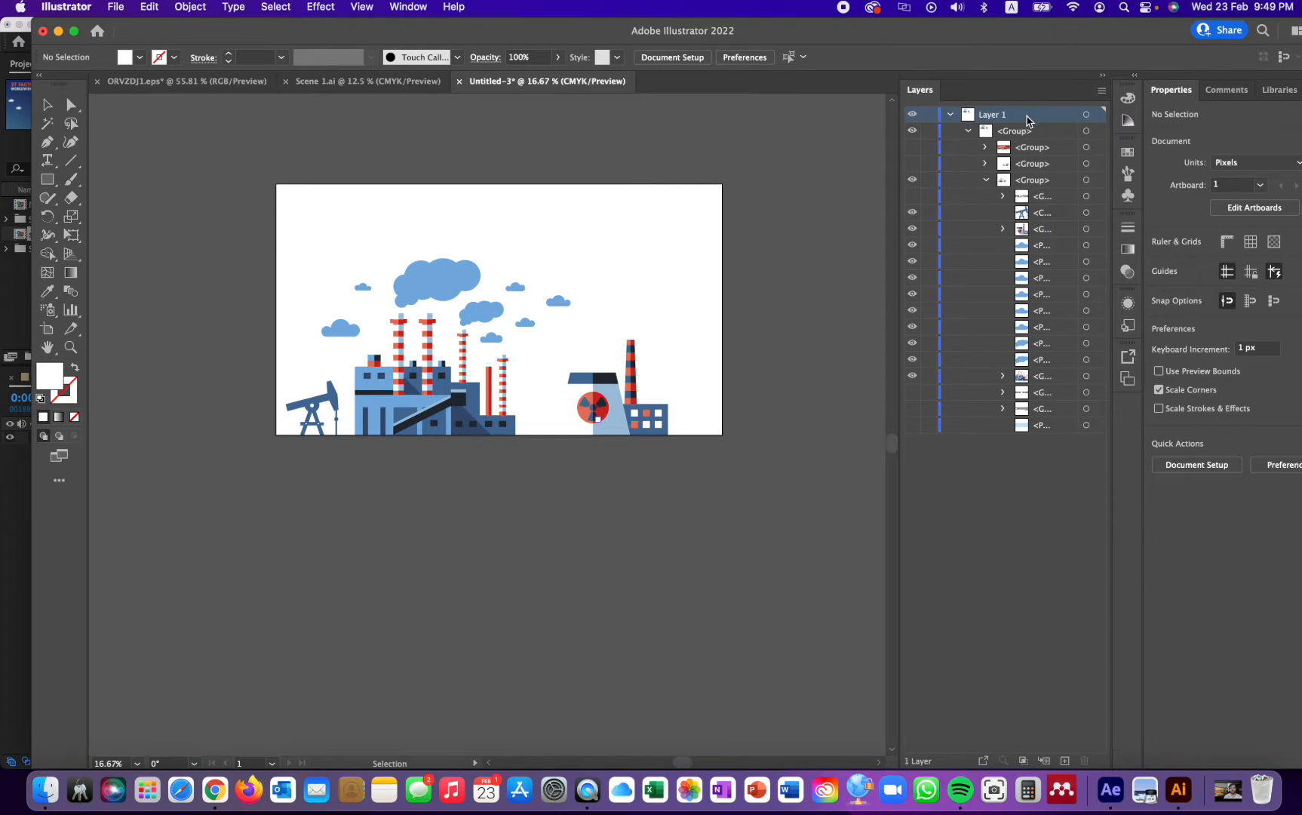
left_click(1064, 759)
left_click(1064, 760)
left_click(1064, 760)
left_click(1064, 760)
left_click(1064, 760)
left_click(1065, 761)
left_click(1065, 761)
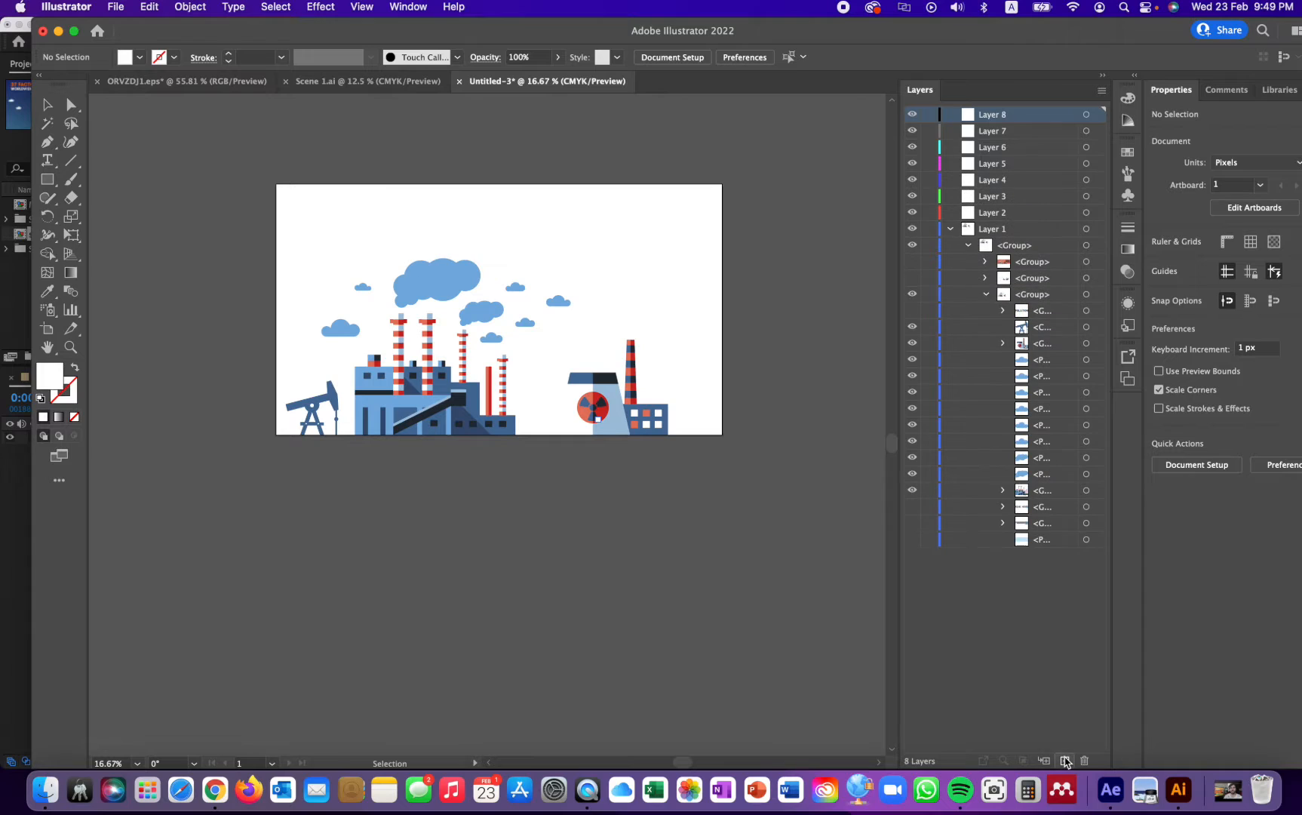
left_click(1065, 762)
left_click(1066, 762)
left_click(1066, 762)
left_click(1065, 761)
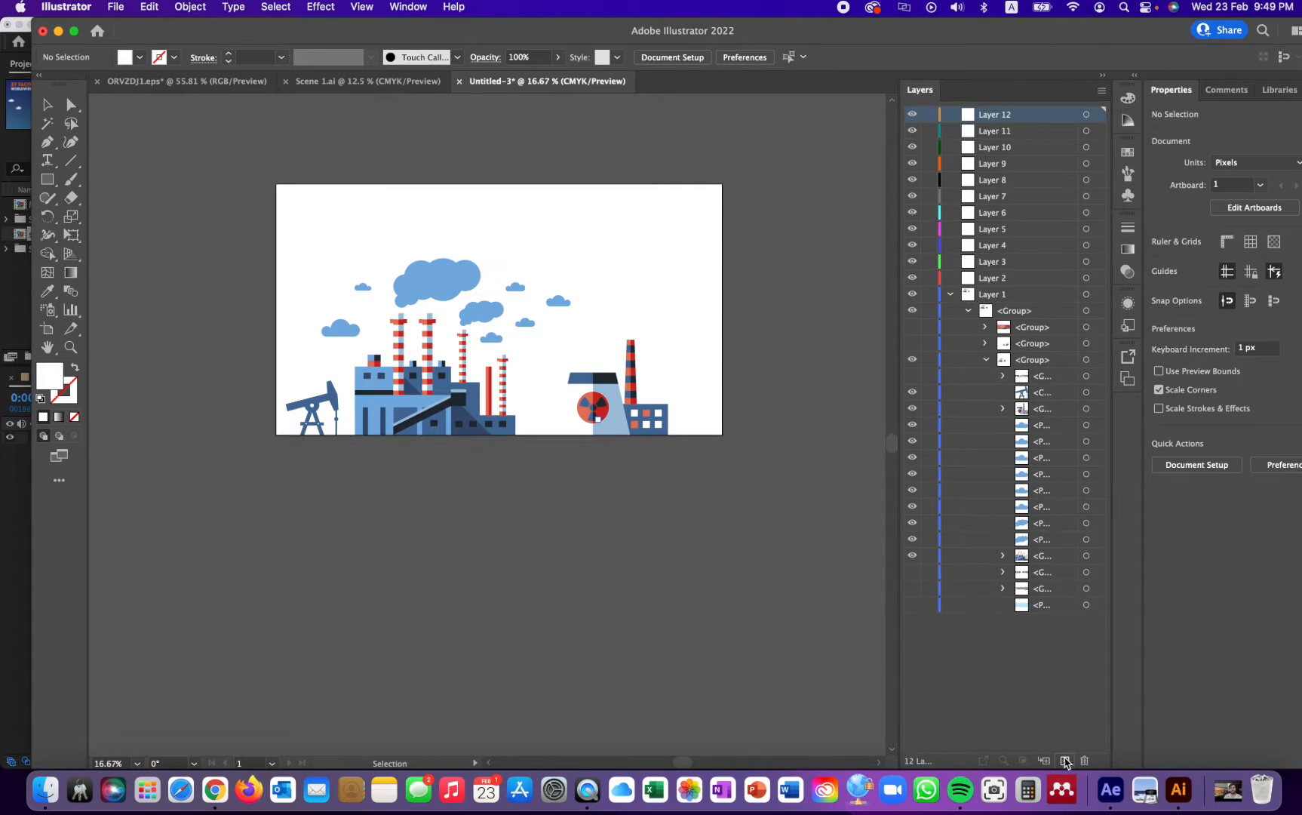
left_click(1066, 761)
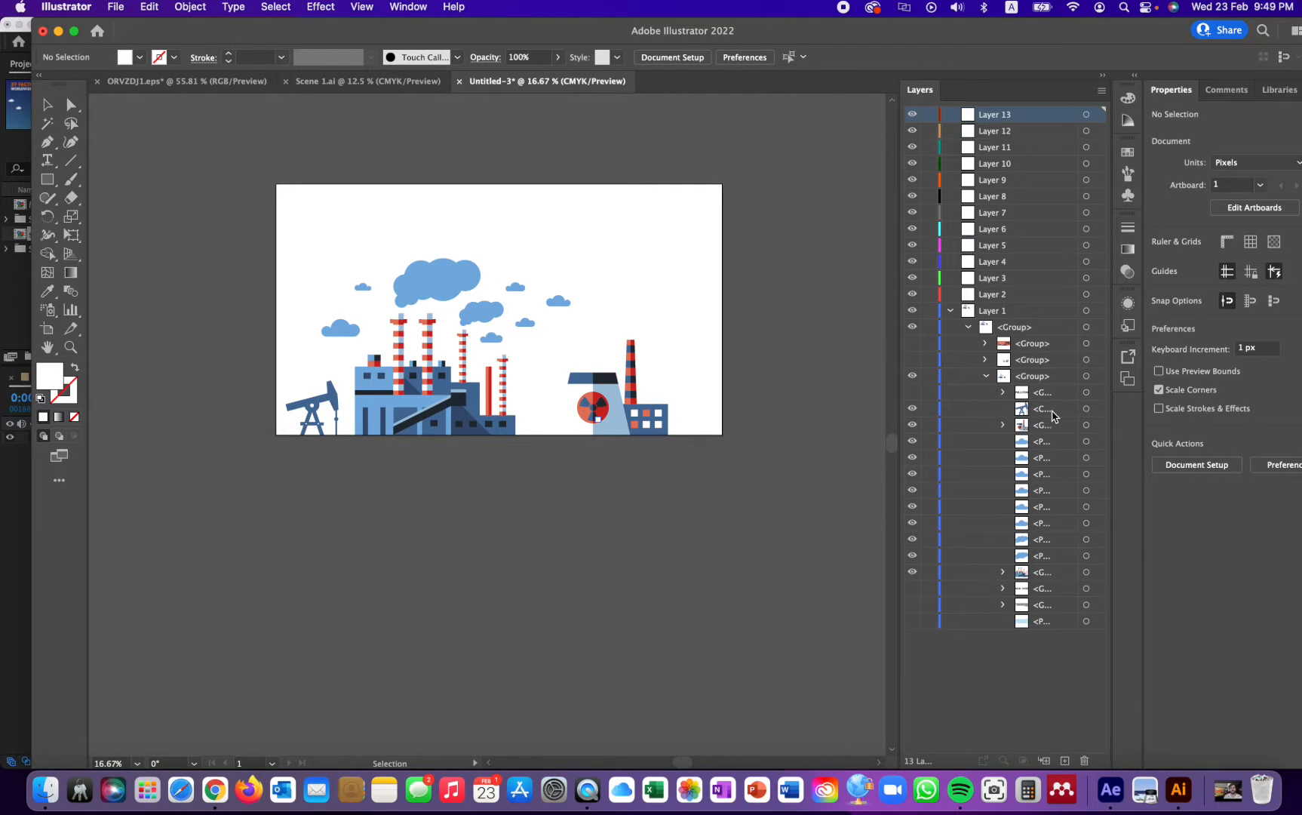
Step: Move the oil pump compound path into Layer 2 and the visible group beneath it into Layer 3
left_click(1050, 411)
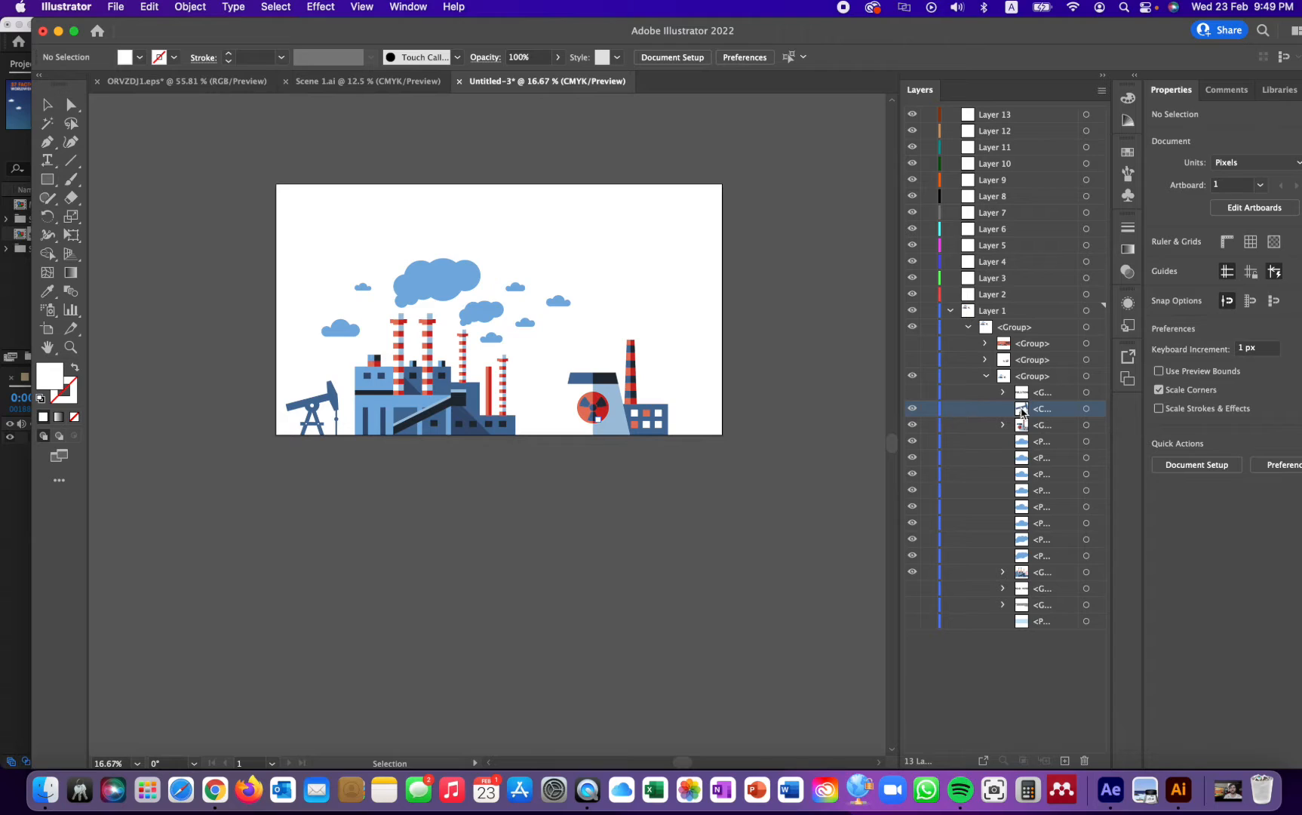
left_click_drag(1022, 411, 1004, 295)
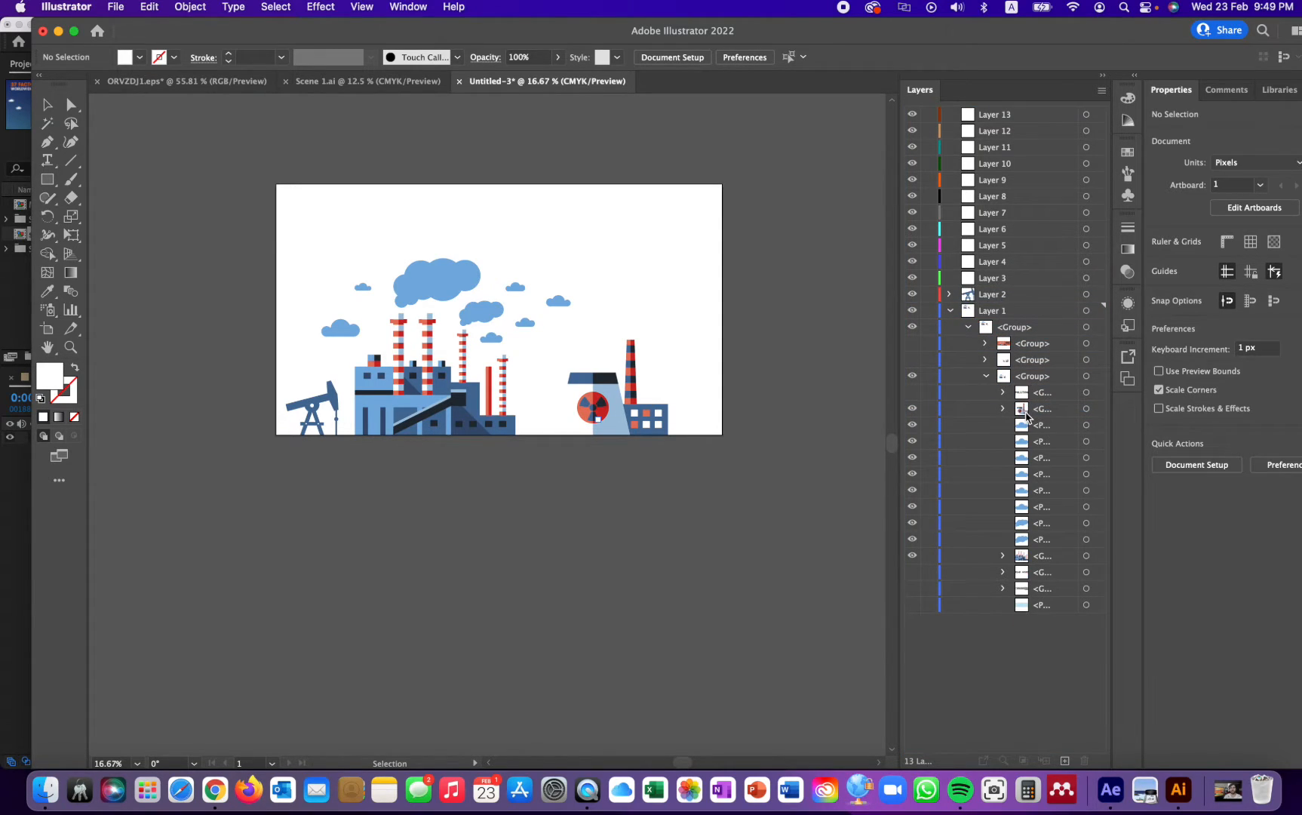
left_click(1026, 414)
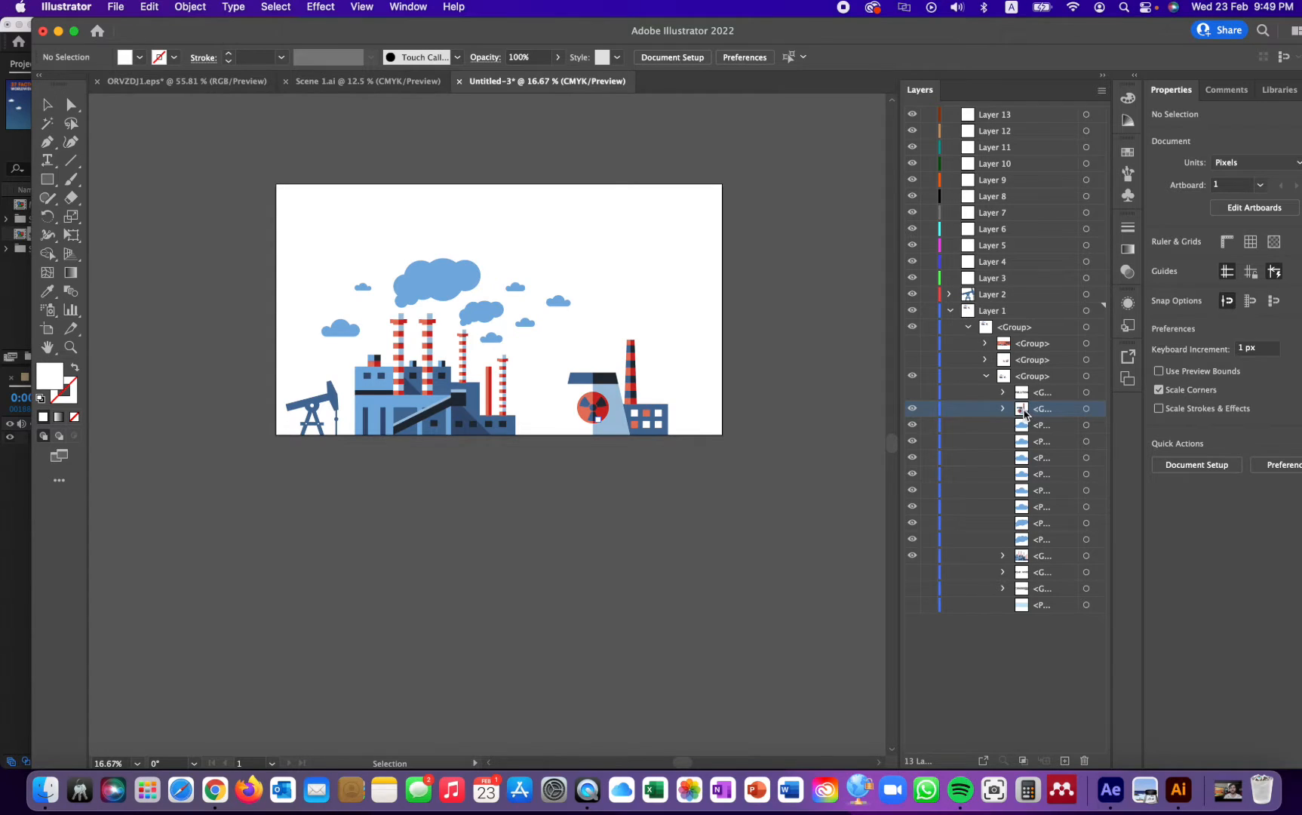
left_click_drag(1026, 413, 990, 279)
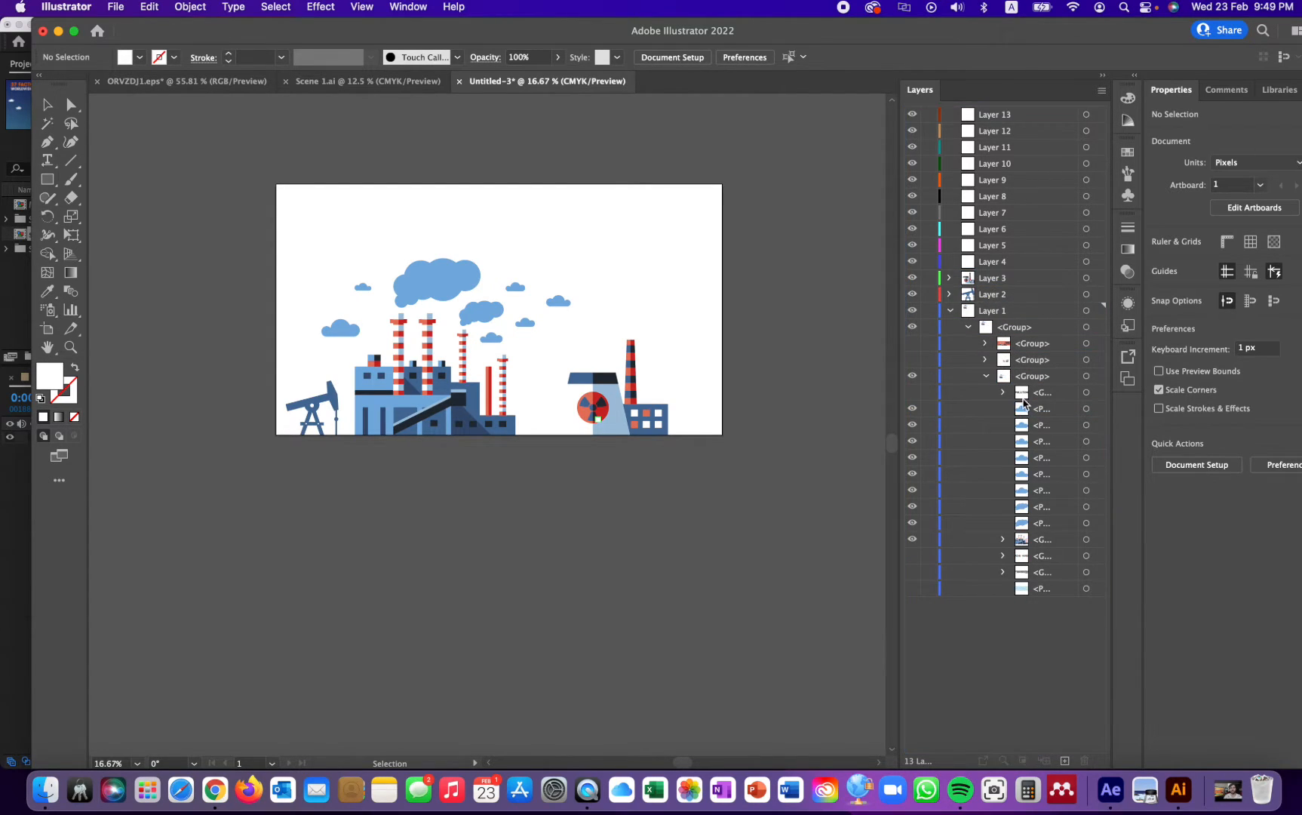
Step: Move the first four cloud paths from Layer 1 into Layers 4, 5, 6 and 7, one per layer
left_click(1029, 412)
left_click_drag(1020, 412, 993, 262)
left_click(1058, 409)
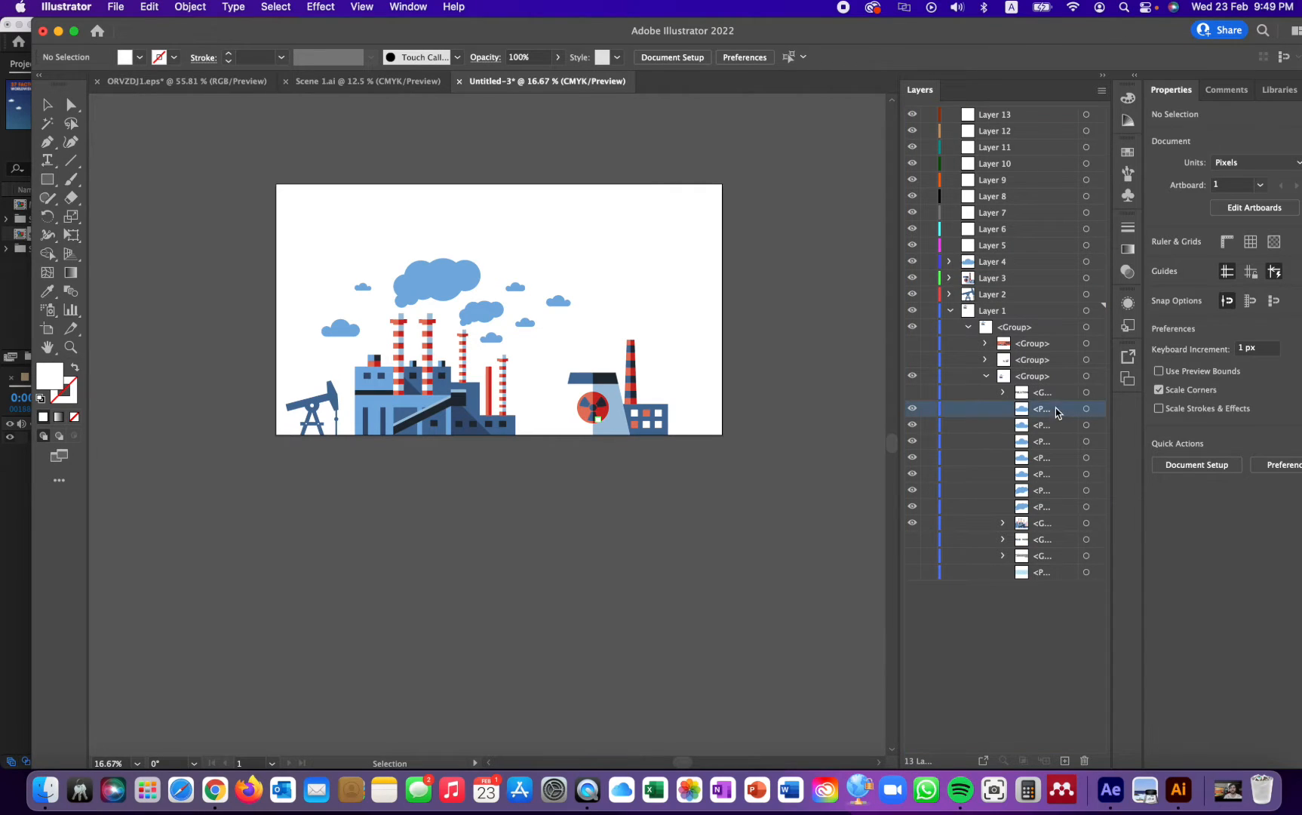
left_click_drag(1027, 412, 993, 246)
left_click_drag(1053, 413, 993, 240)
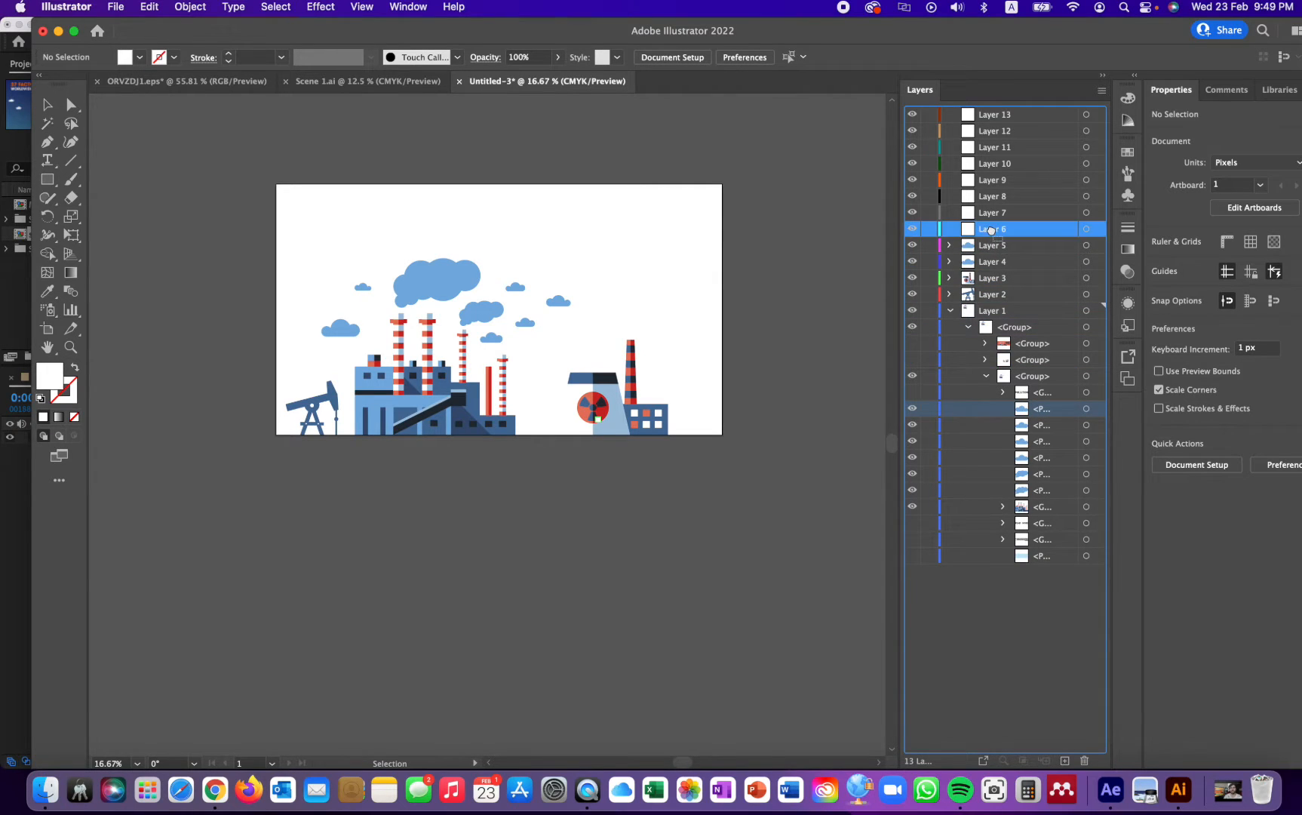
left_click(1047, 414)
left_click_drag(1022, 414, 982, 214)
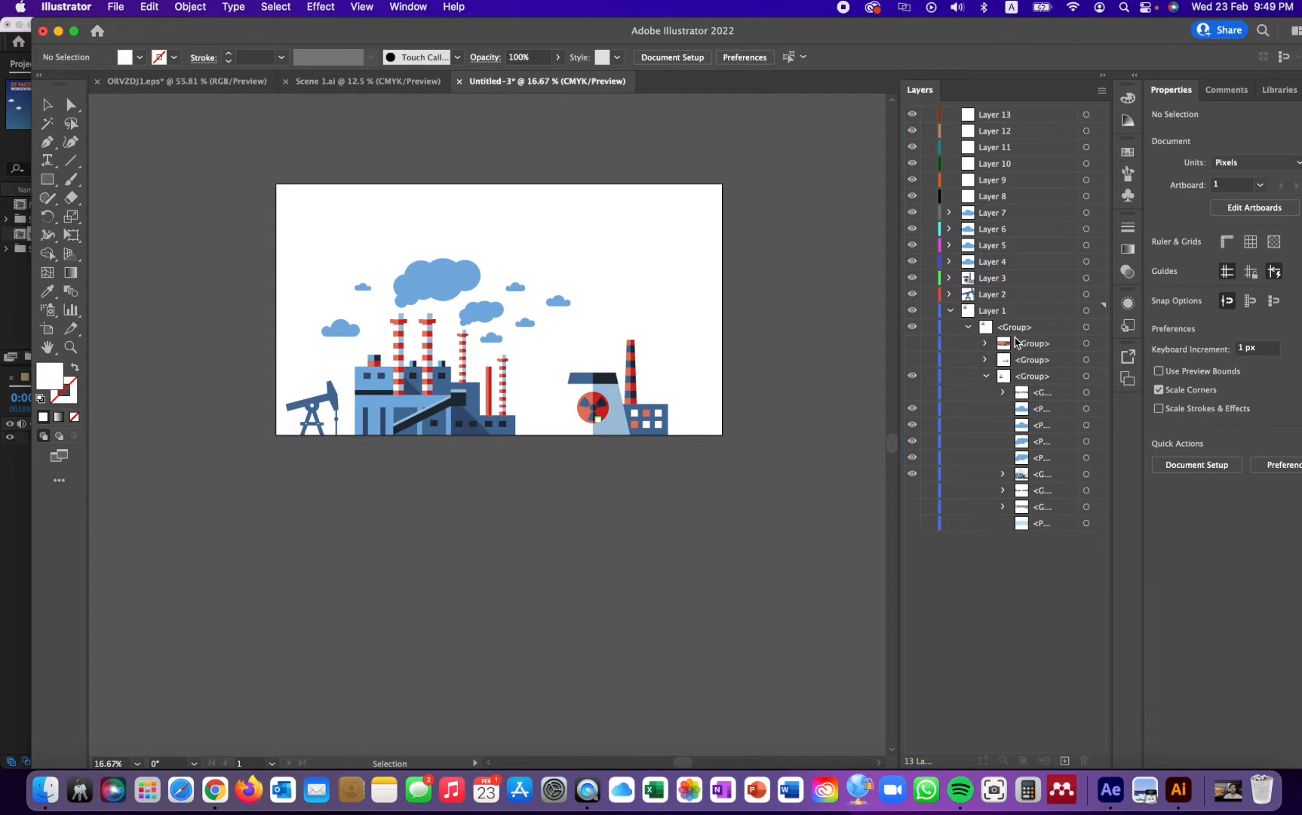
Step: Distribute the remaining four cloud paths from Layer 1 one by one into Layers 8, 9, 10 and 11
left_click(1045, 414)
left_click_drag(1025, 416, 977, 198)
left_click(1053, 409)
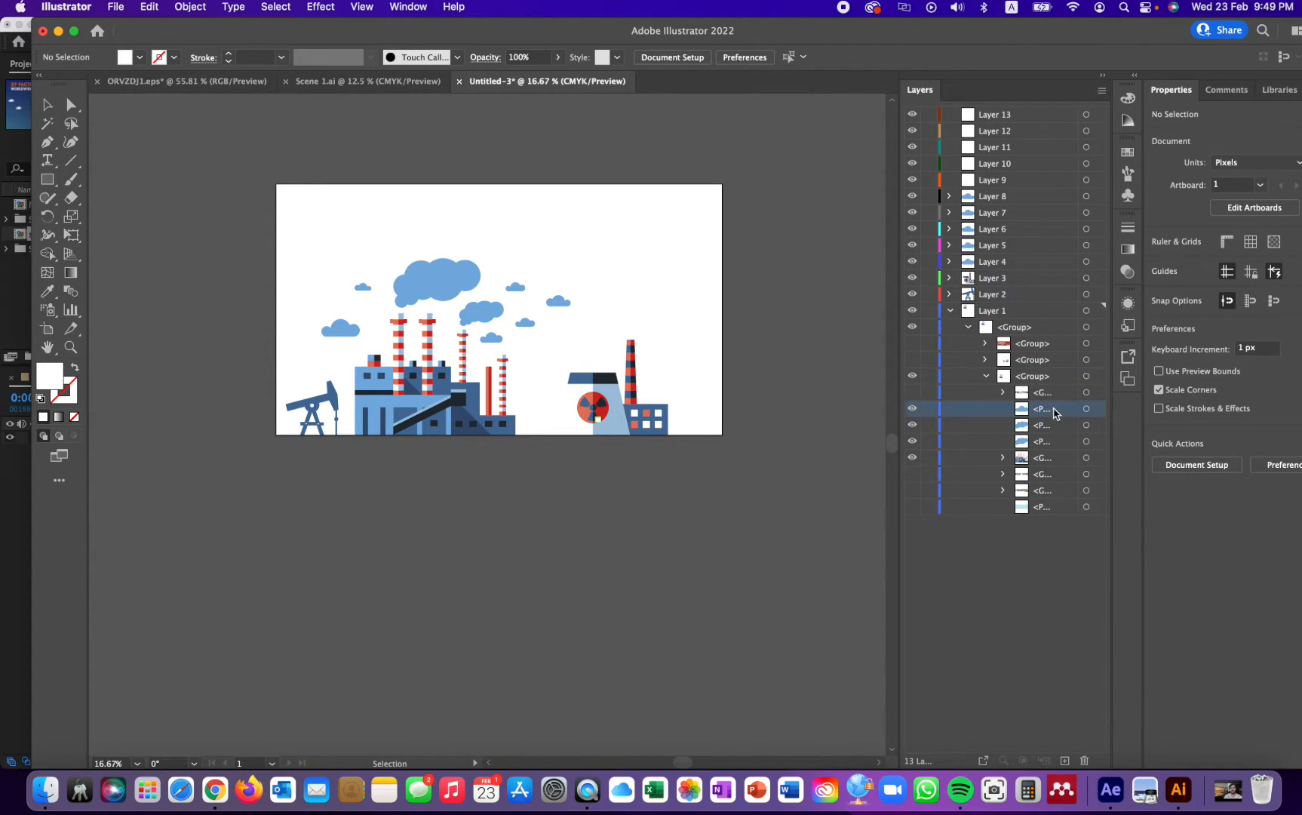
left_click_drag(1029, 413, 997, 181)
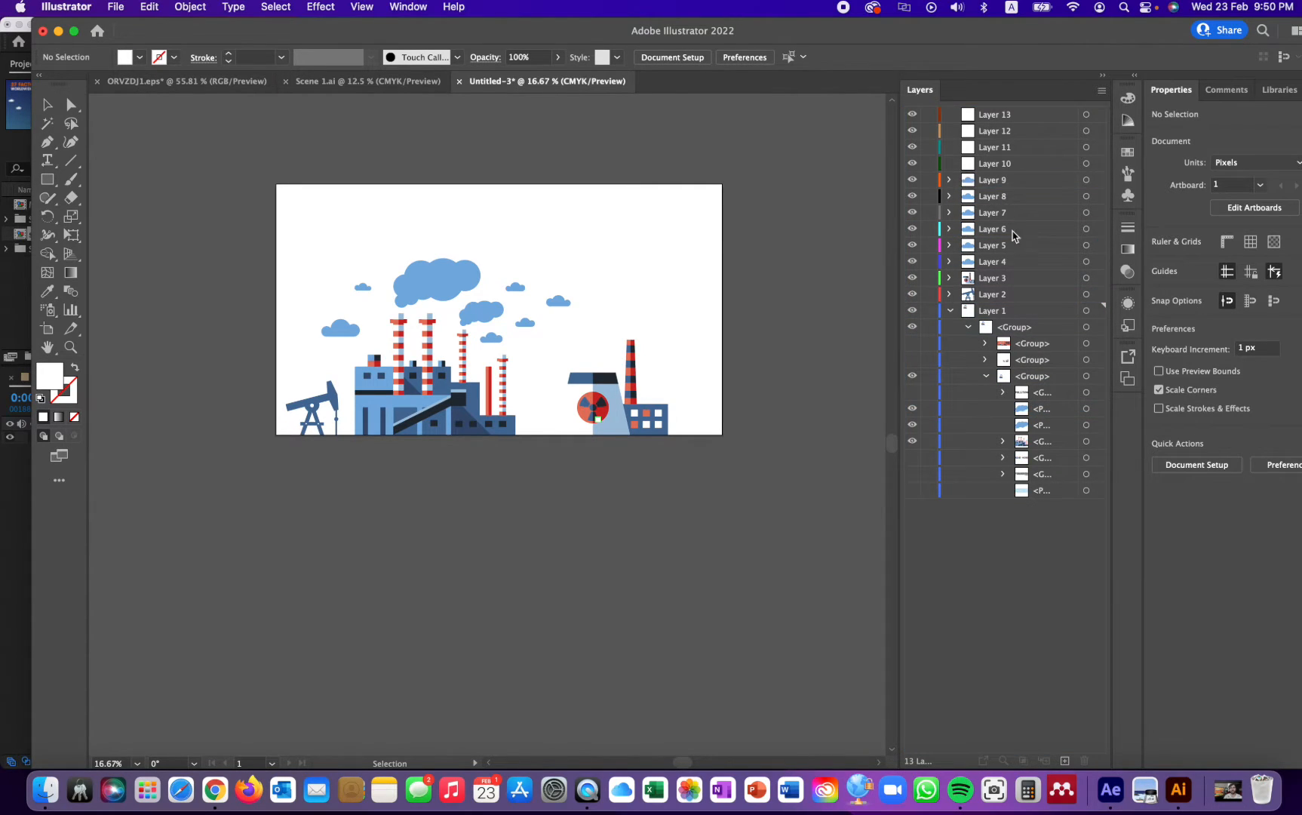
left_click(1055, 409)
left_click_drag(1020, 413, 996, 164)
left_click(1045, 412)
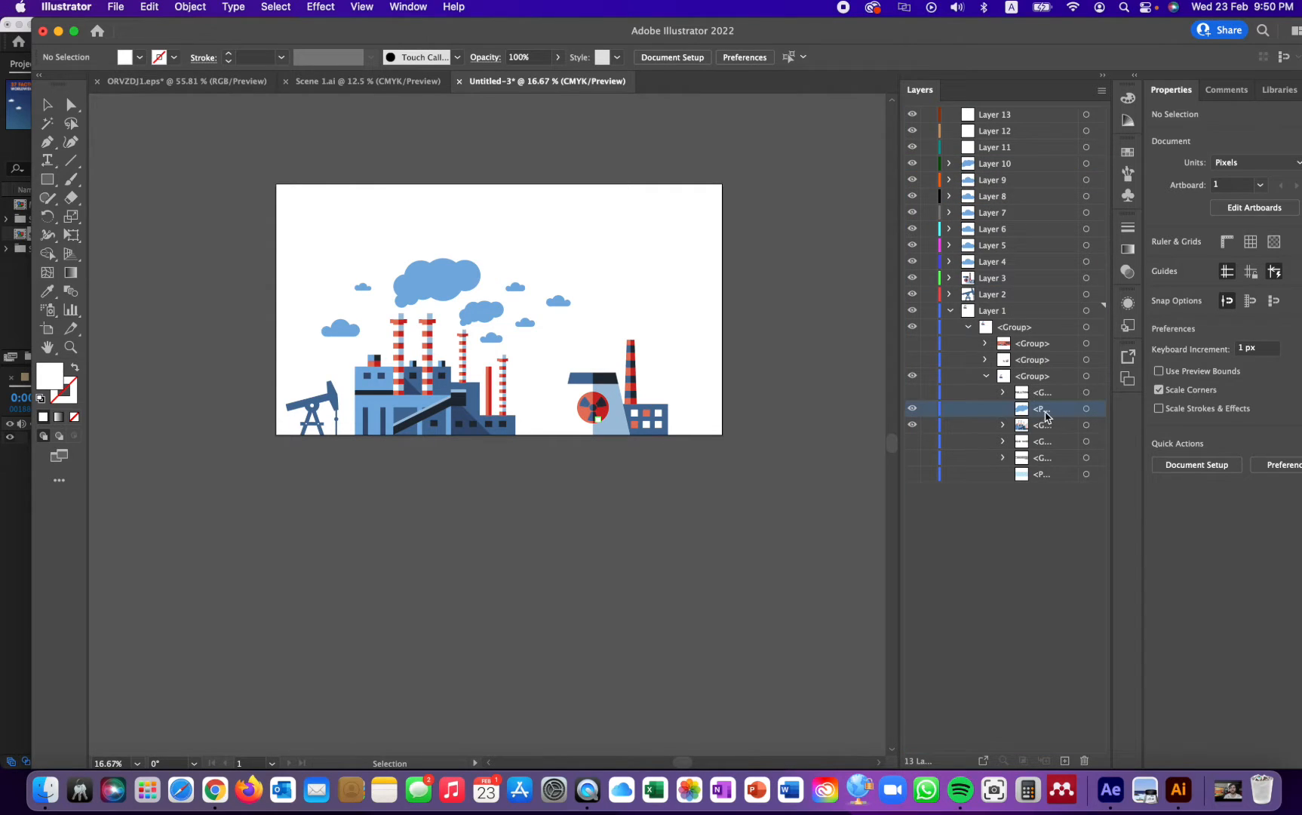
left_click_drag(1028, 414, 993, 151)
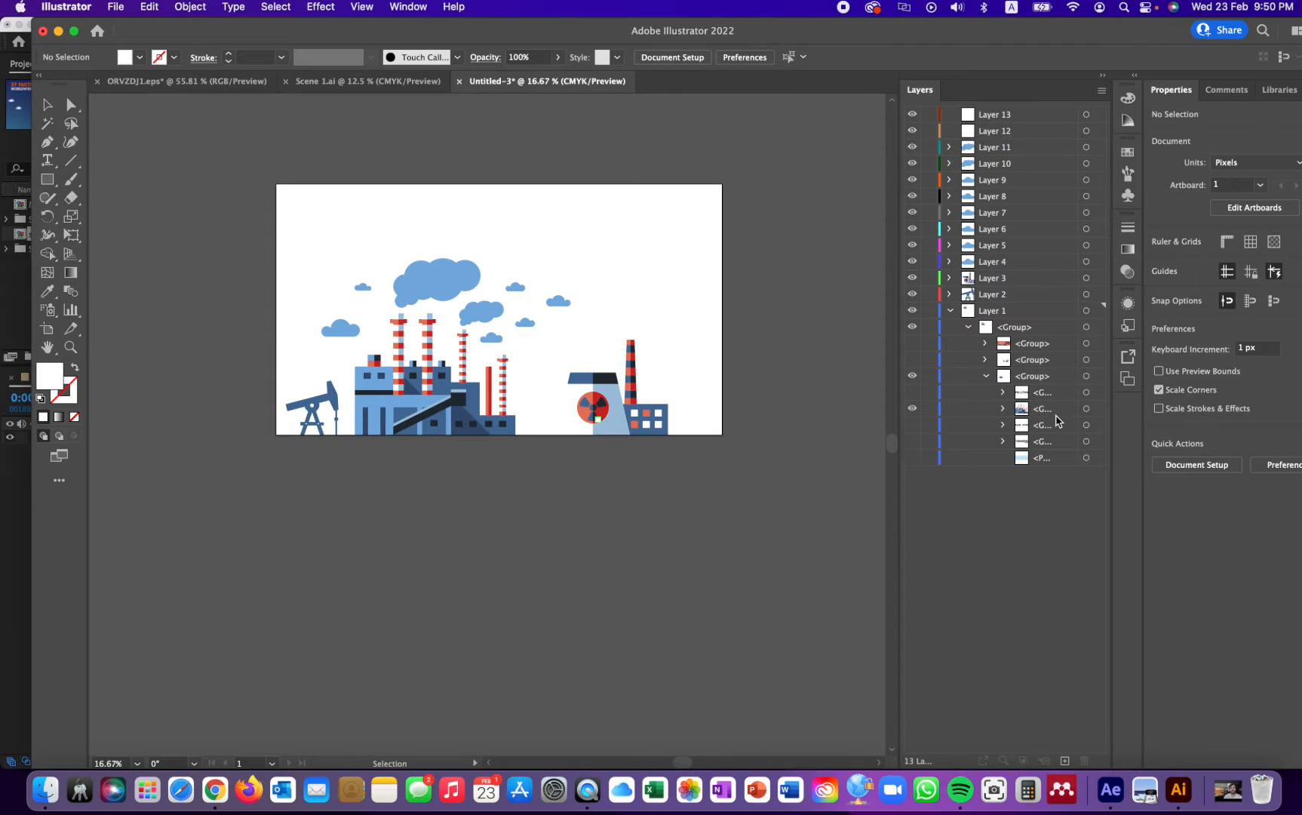
Step: Move the last visible building group into Layer 12 and hide Layer 1
left_click(1060, 415)
left_click_drag(1027, 416, 1004, 132)
left_click(913, 312)
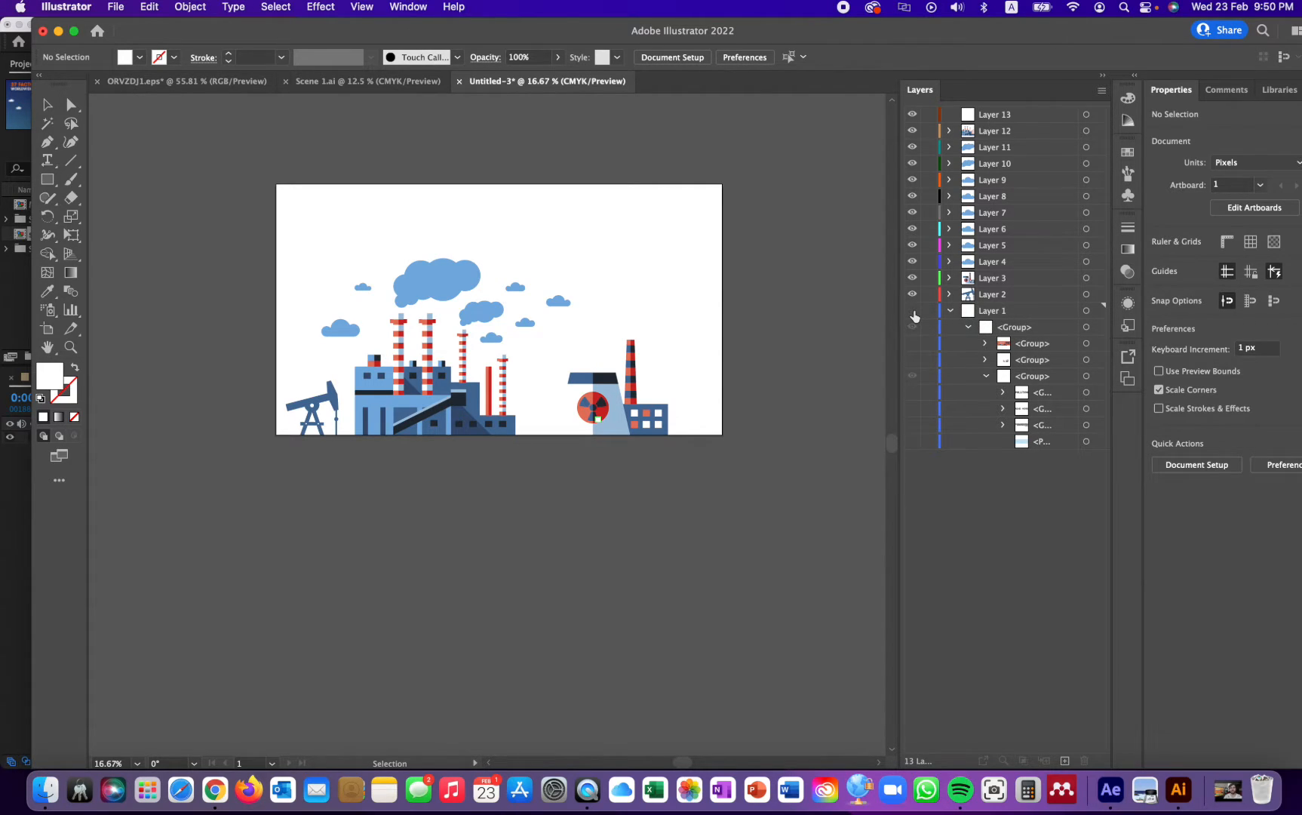
Step: Delete the hidden Layer 1 and the empty Layer 13 from the document
left_click(1023, 315)
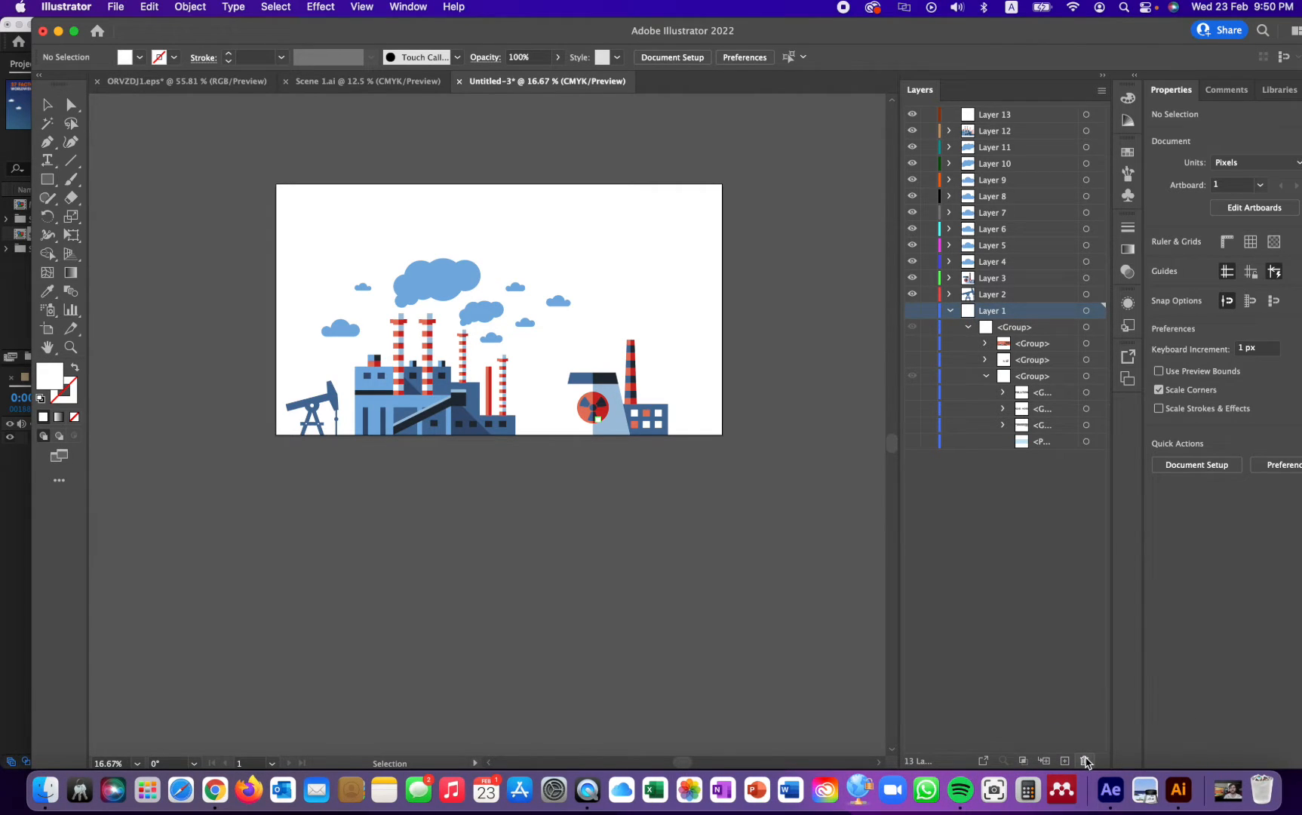
left_click(1086, 761)
left_click(810, 423)
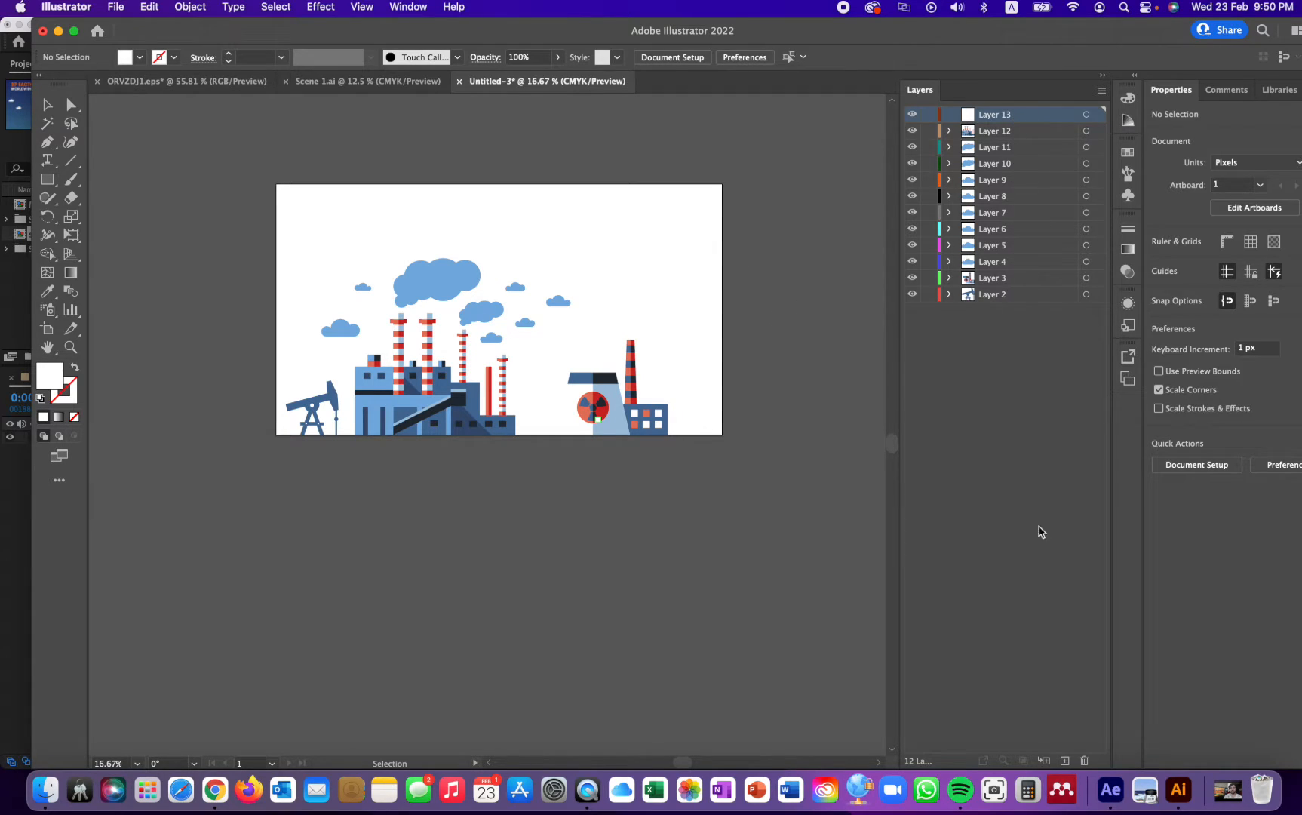
left_click(1087, 761)
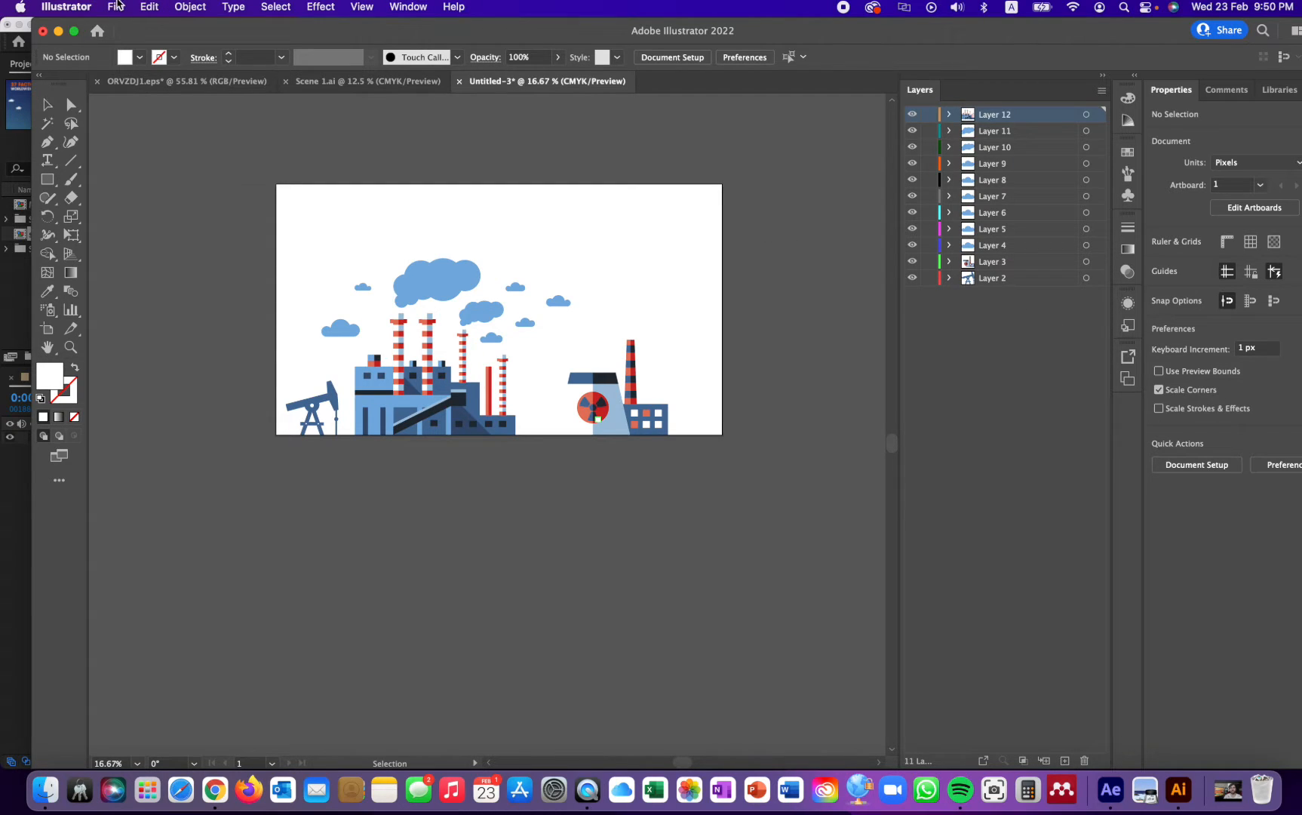
Step: Save the document on the computer as shot 2 in Adobe Illustrator format, in the CMV 2003 Motion Graphic folder, with the default Illustrator options
left_click(115, 7)
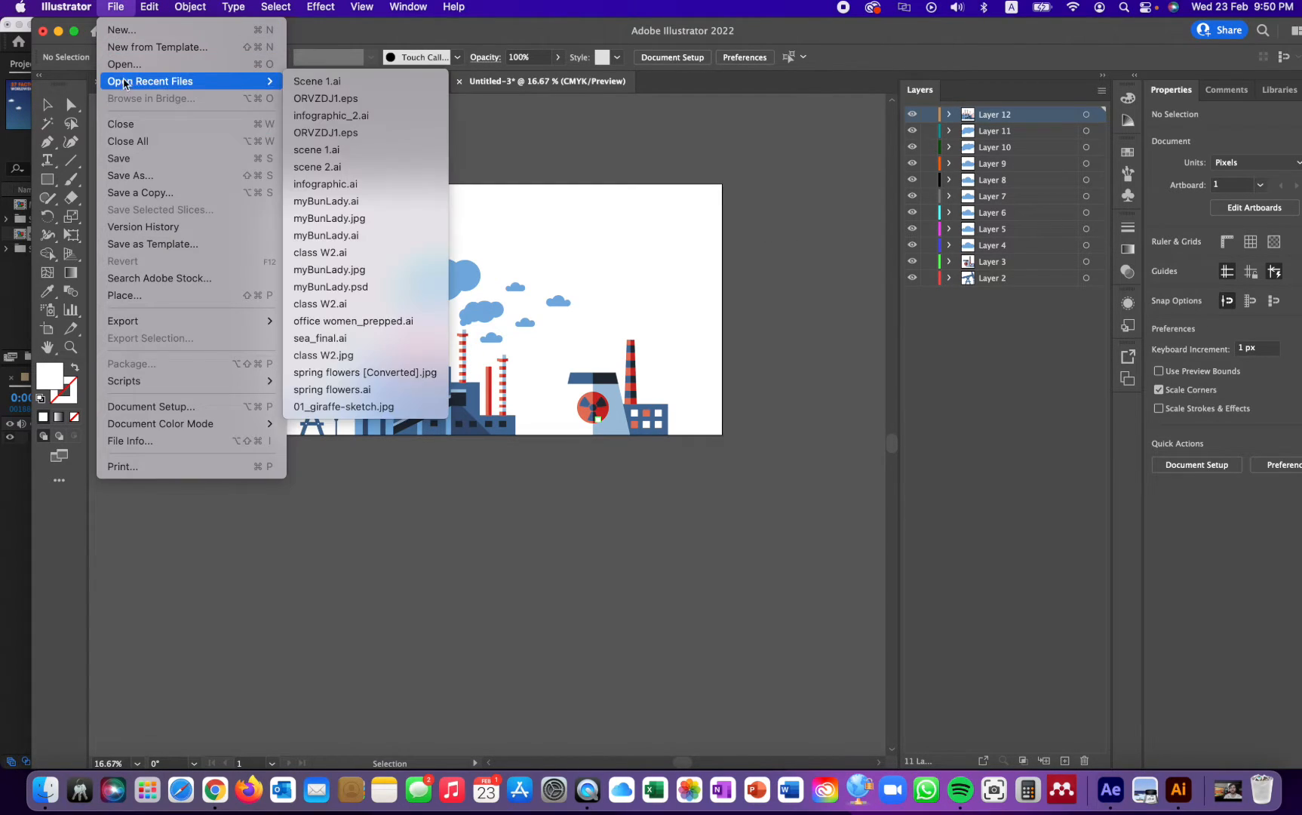
left_click(128, 176)
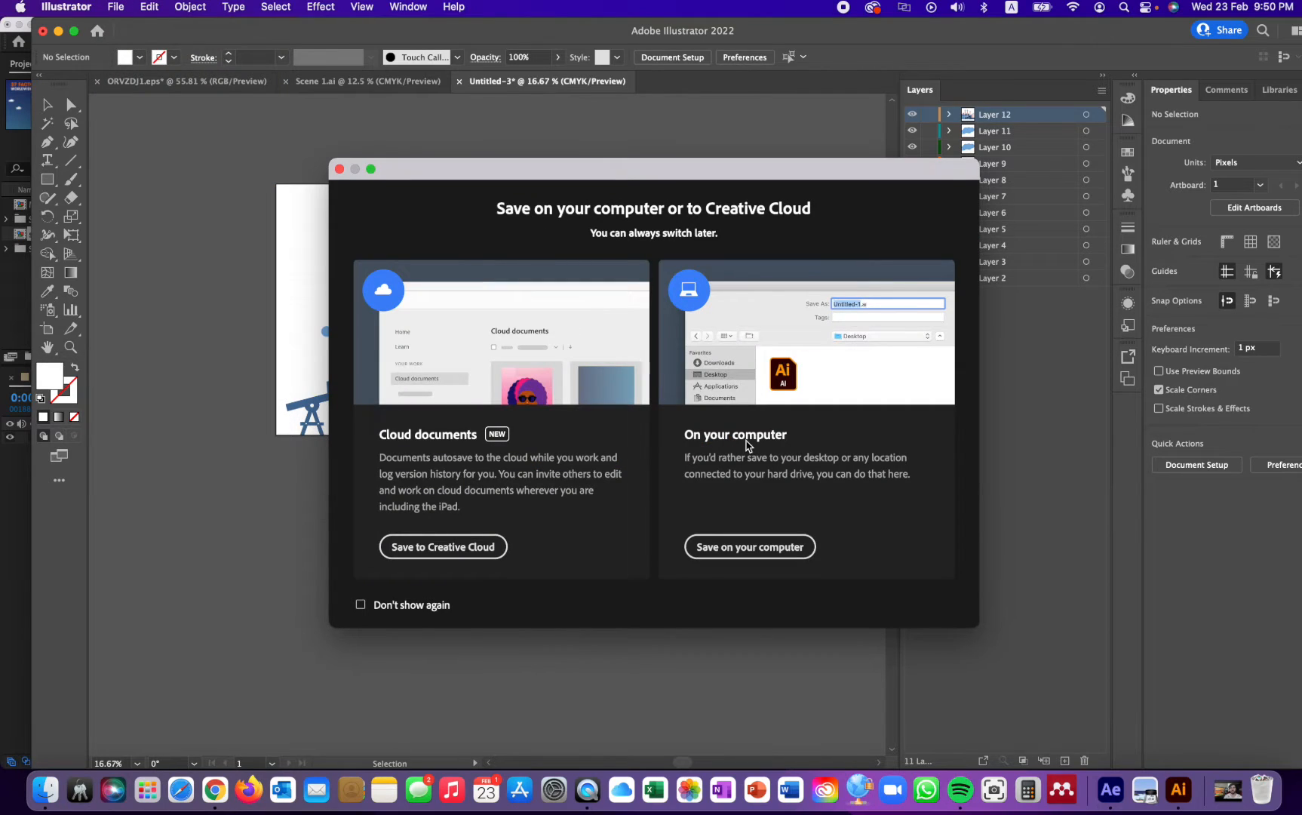
left_click(747, 546)
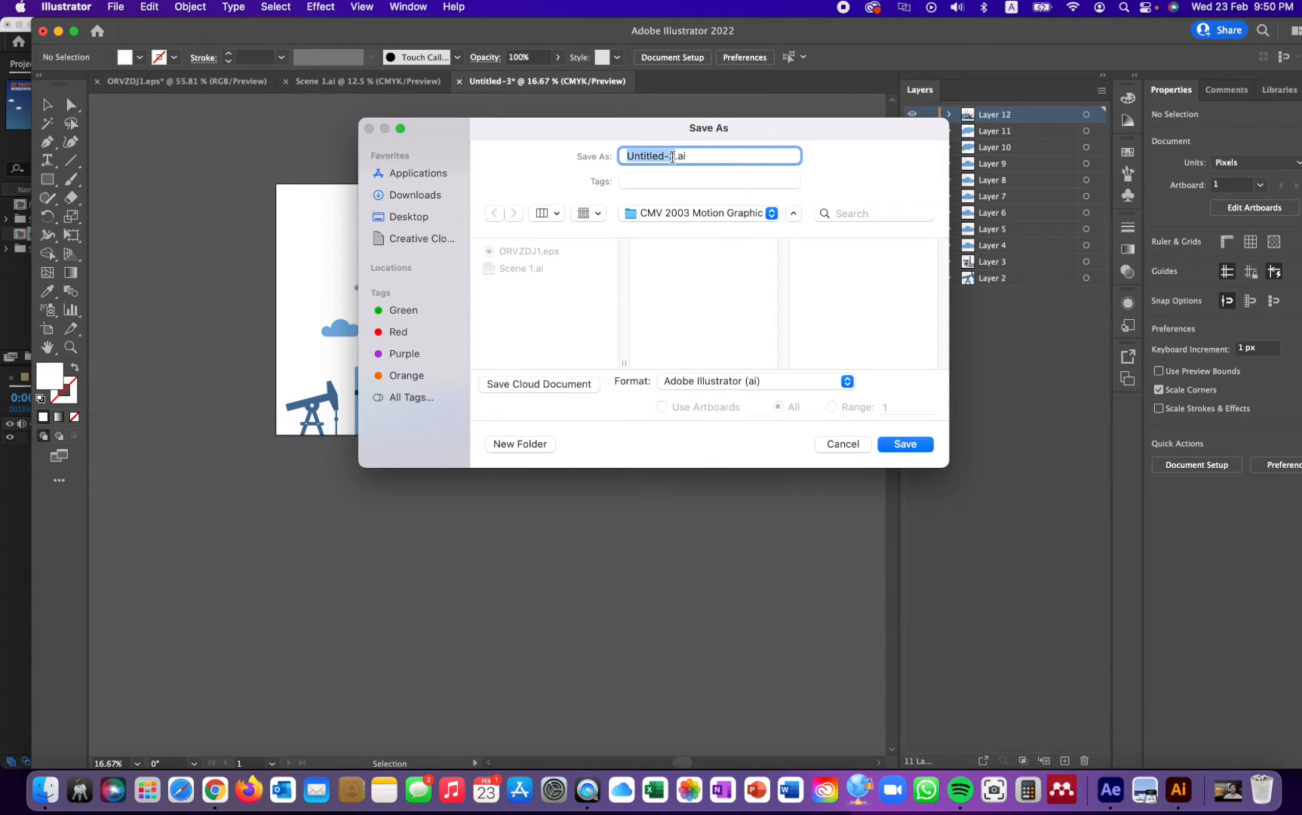
type("shot 2")
left_click(891, 446)
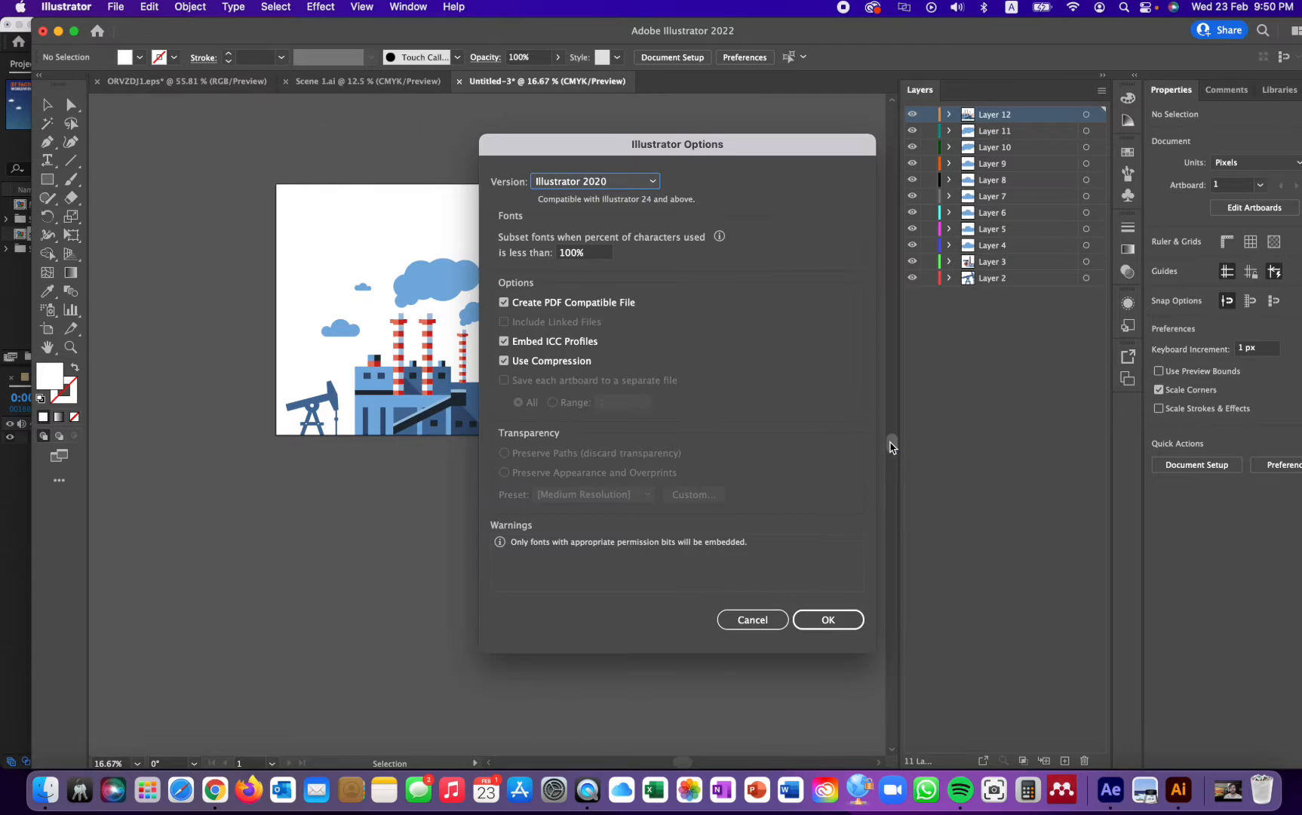
left_click(843, 620)
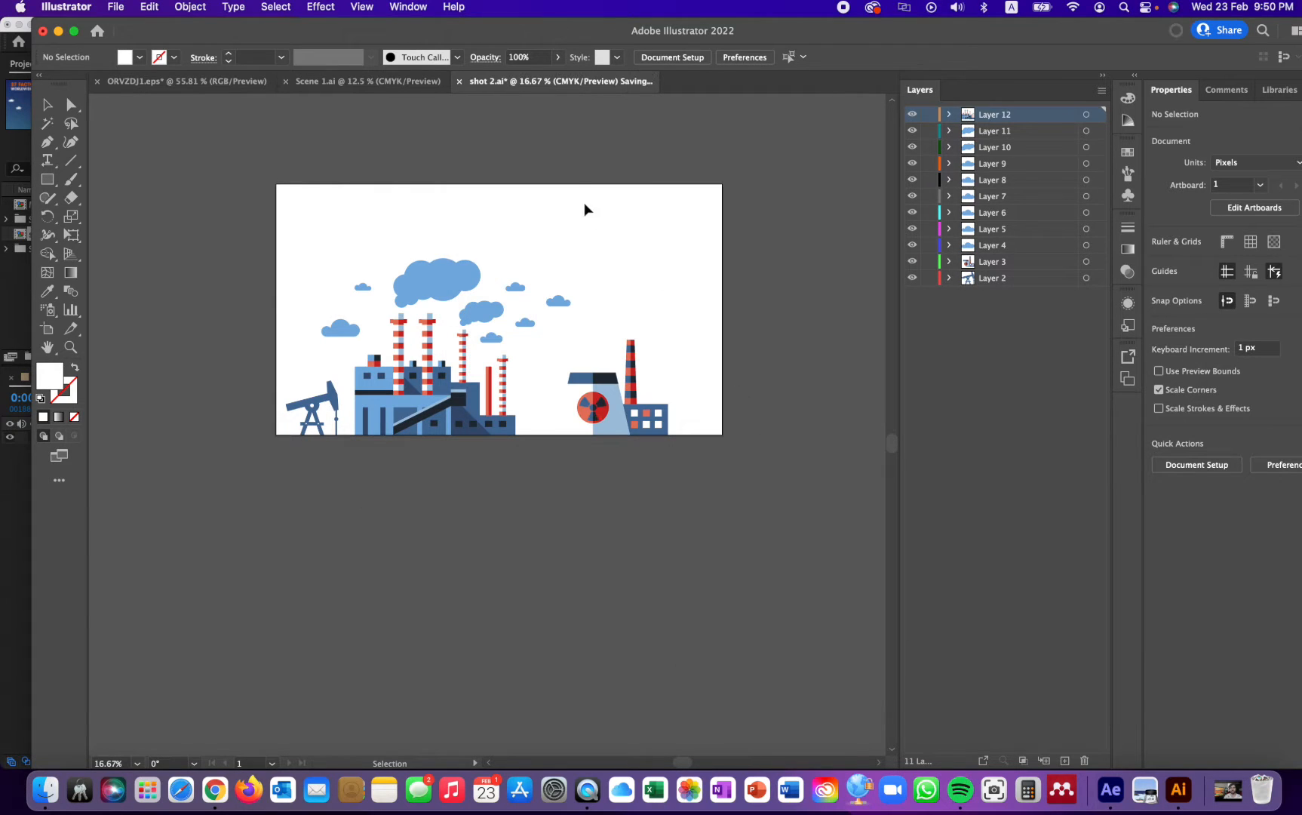
Step: Switch to After Effects and import shot 2.ai into the project as a Composition
left_click_drag(169, 30, 343, 112)
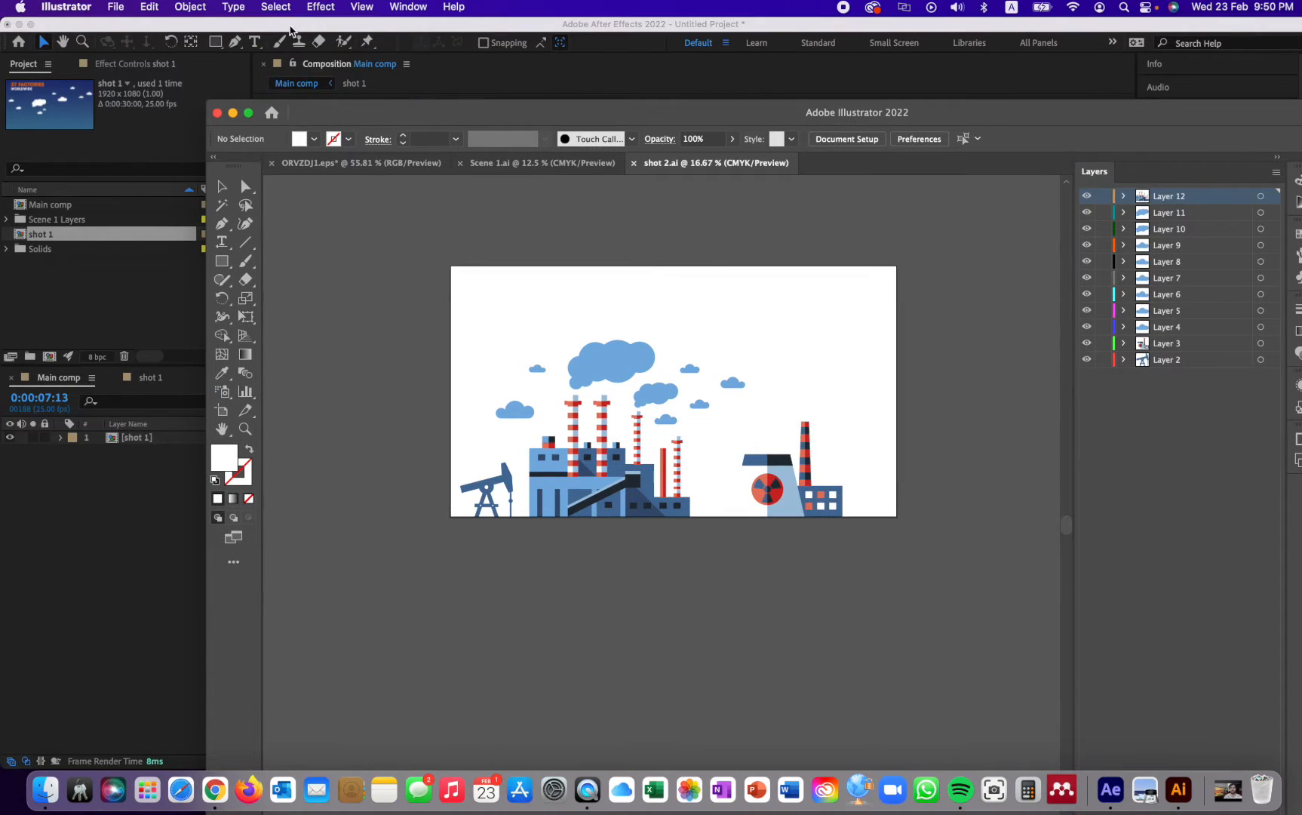
left_click(291, 31)
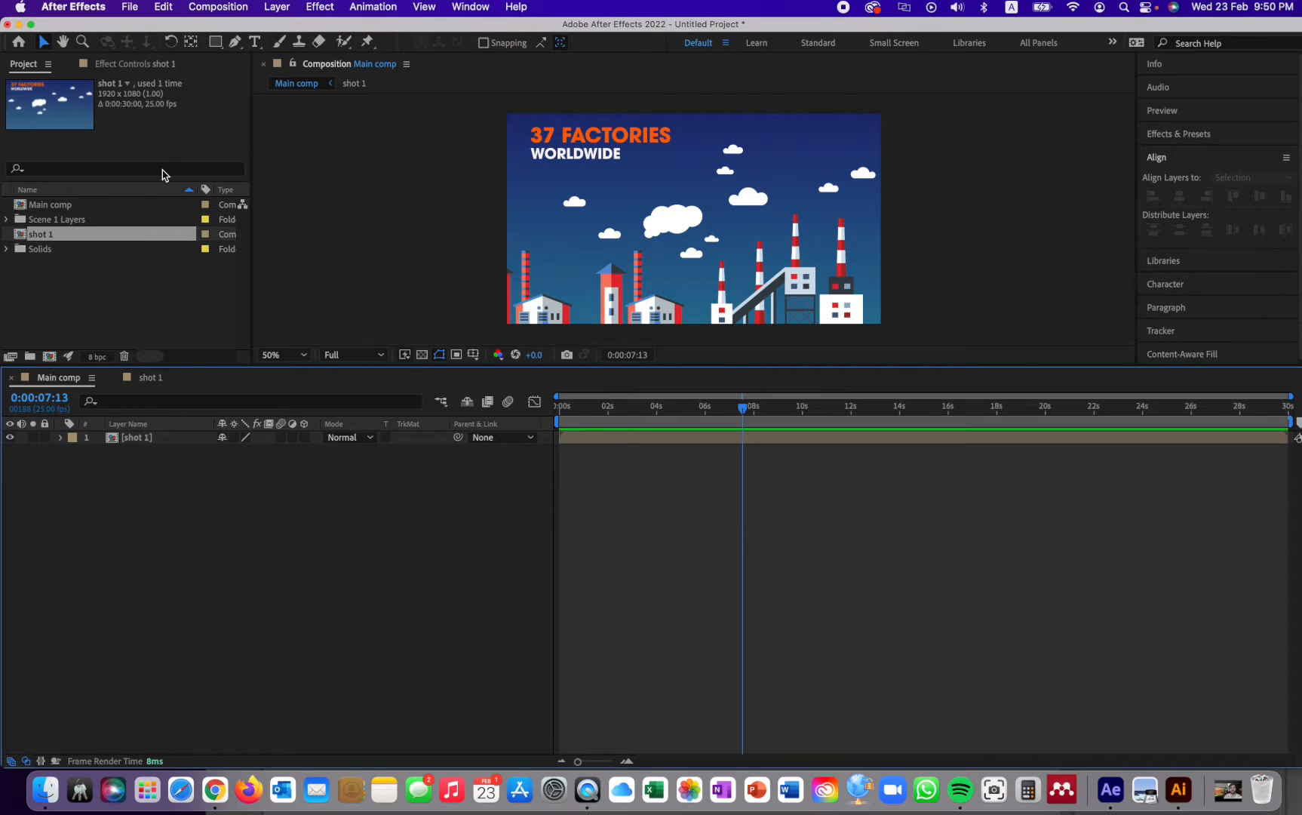
left_click(84, 278)
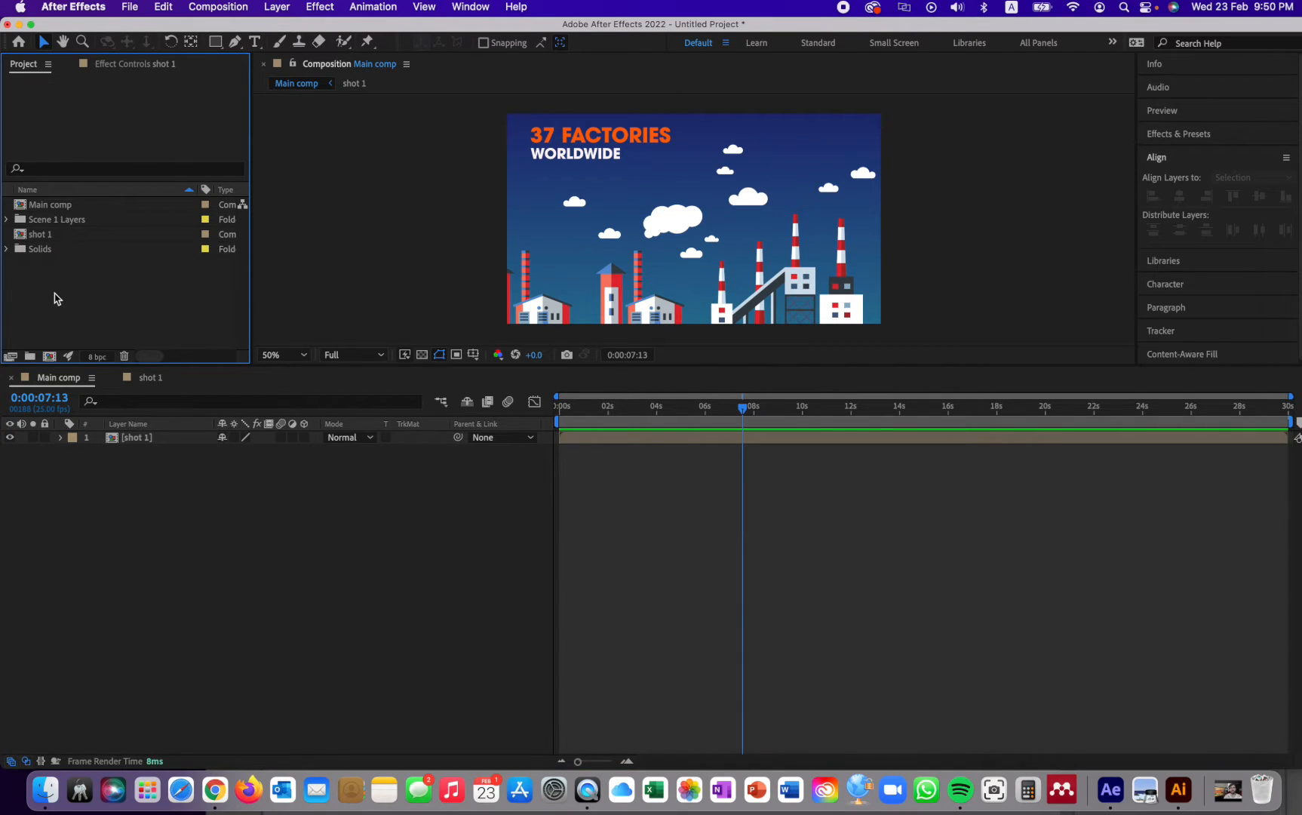
double_click(54, 299)
left_click(318, 159)
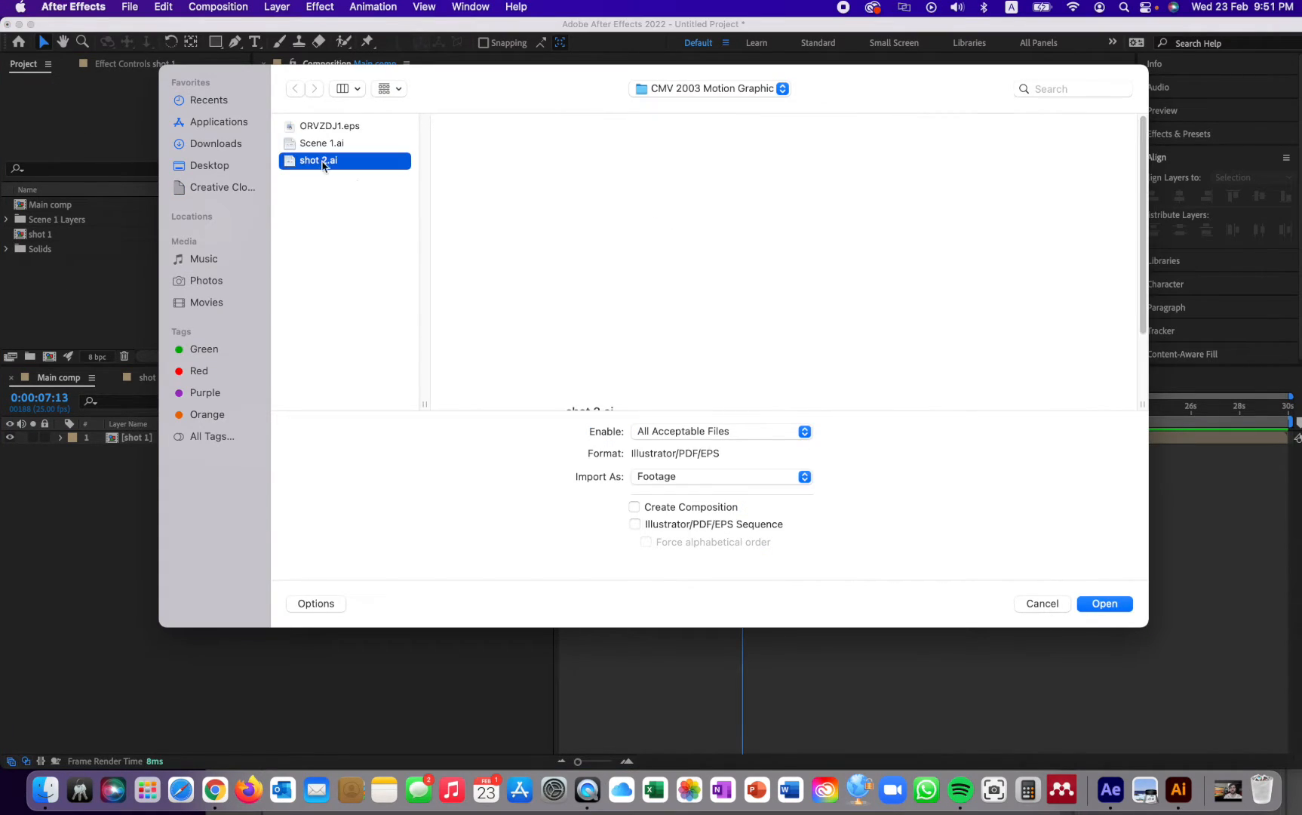
left_click(672, 477)
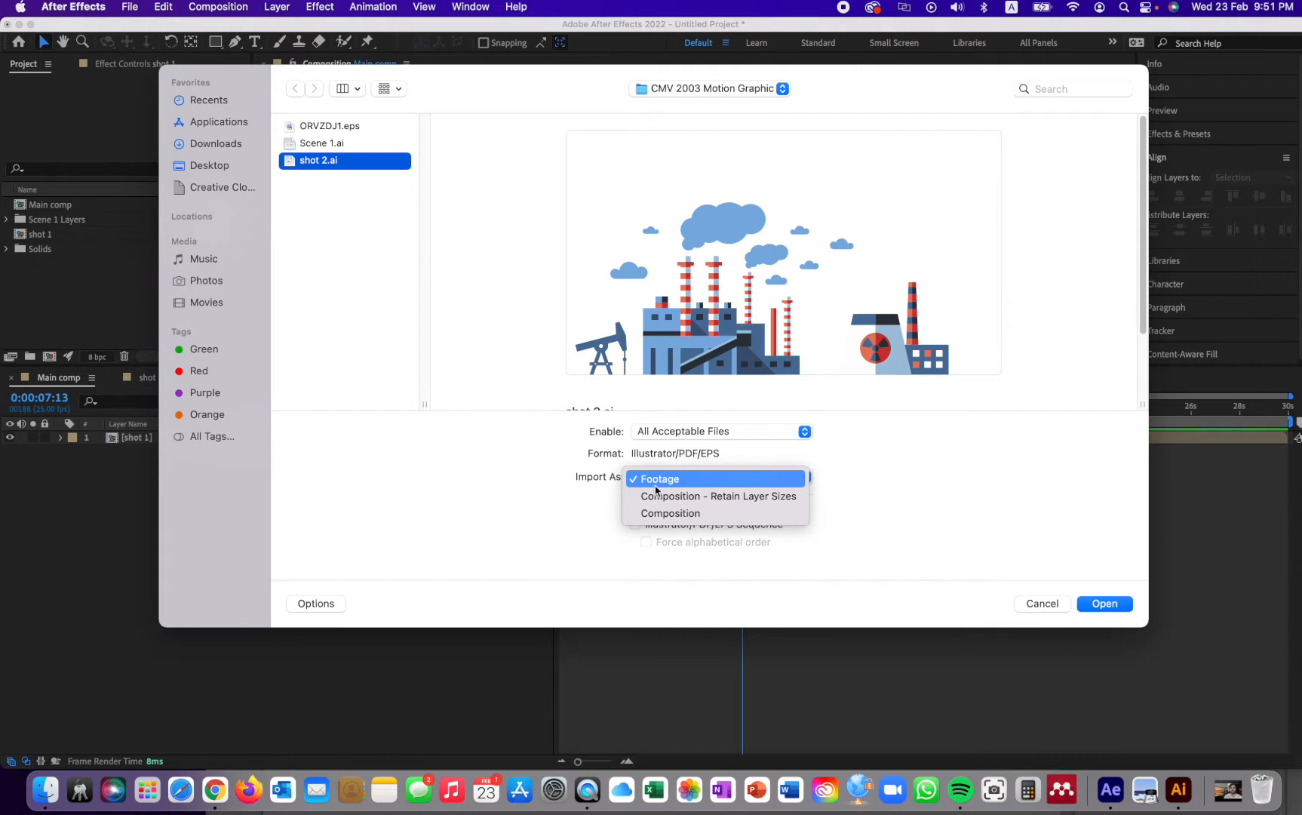
left_click(664, 515)
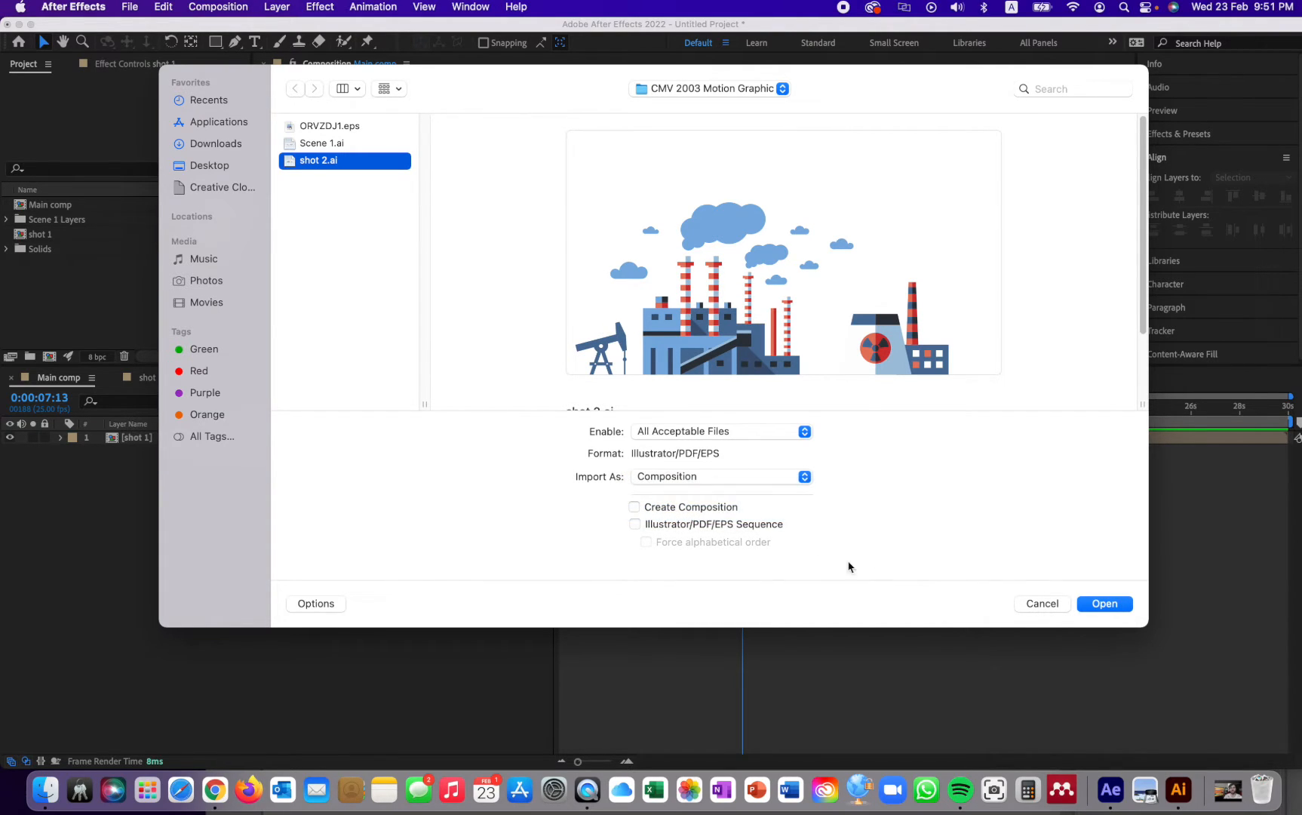
left_click(1108, 608)
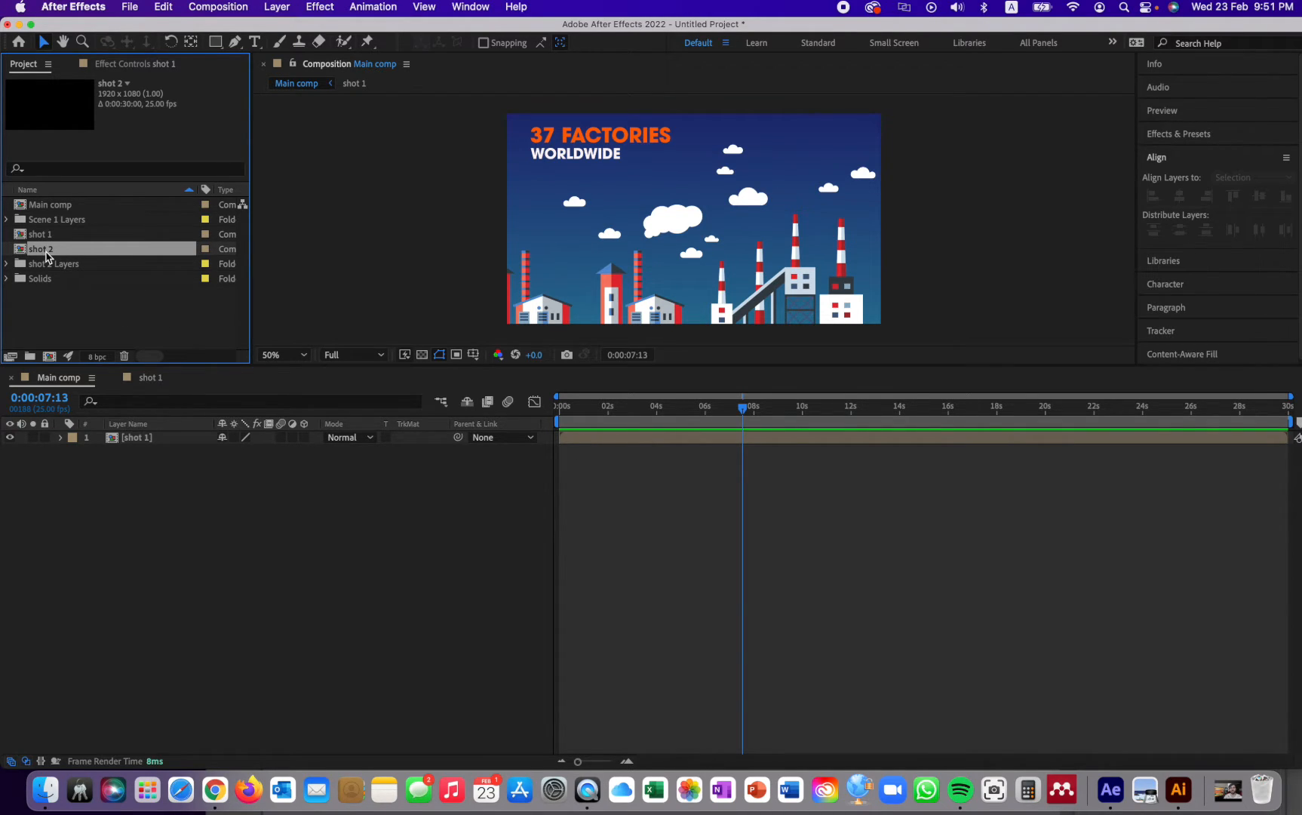
Step: Open the shot 2 composition, add a dark blue 1920 x 1080 px solid named background, and place it below all other layers
double_click(41, 250)
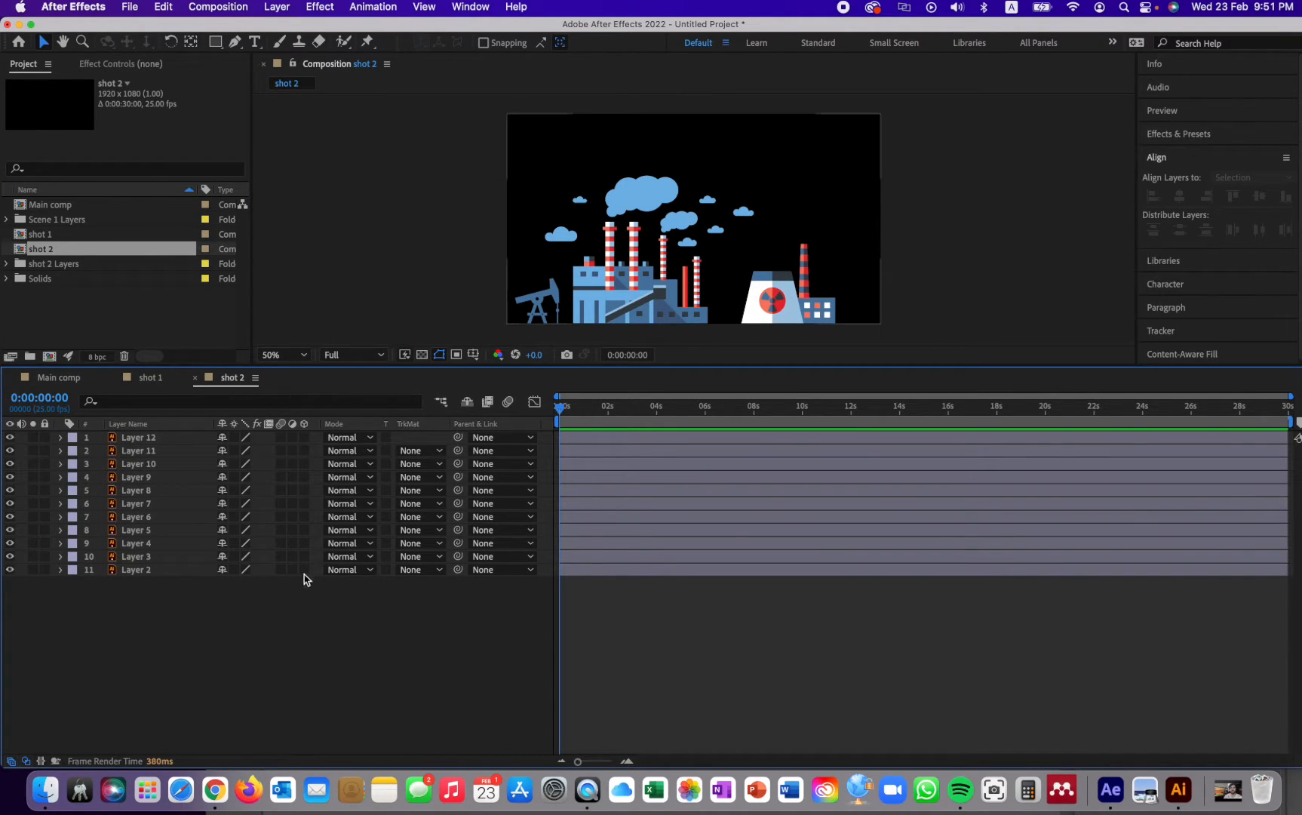
right_click(272, 620)
mouse_move(357, 564)
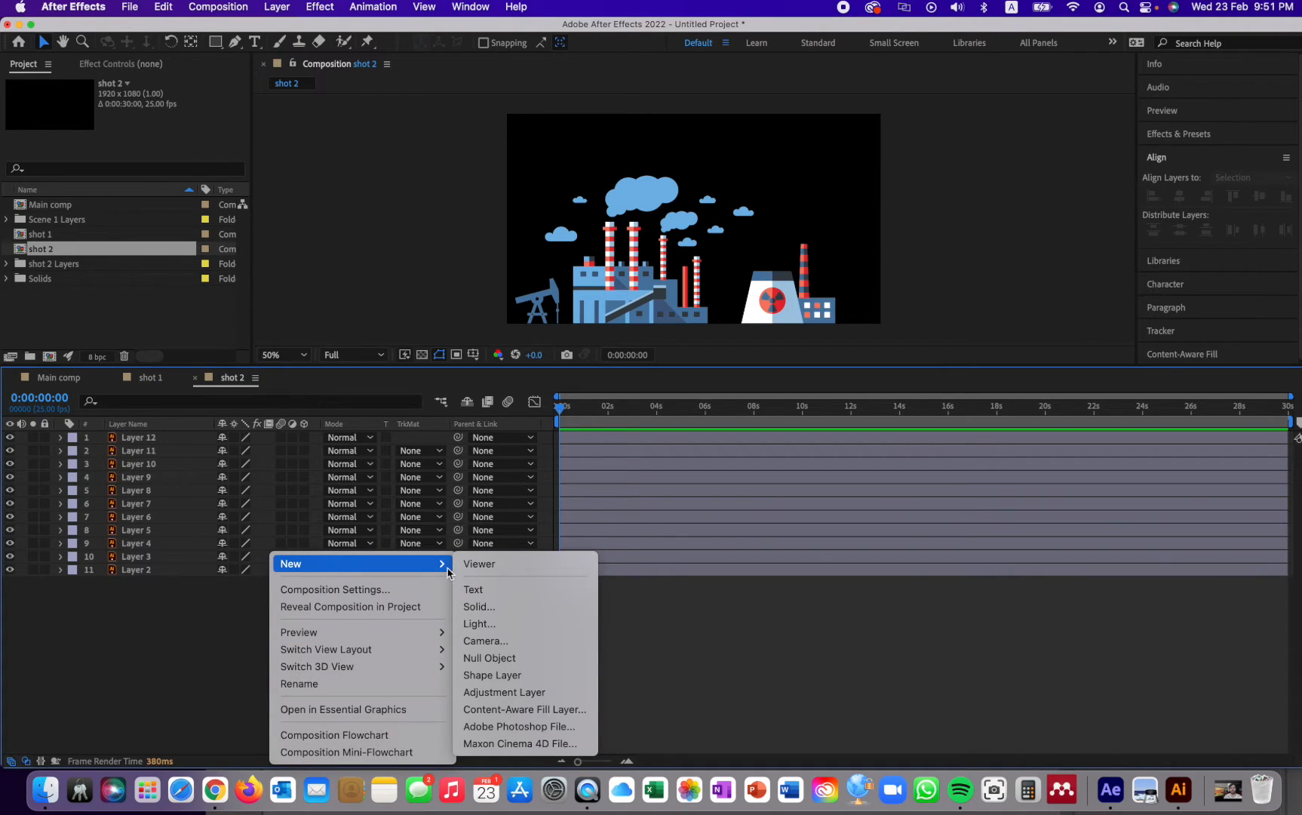
left_click(497, 613)
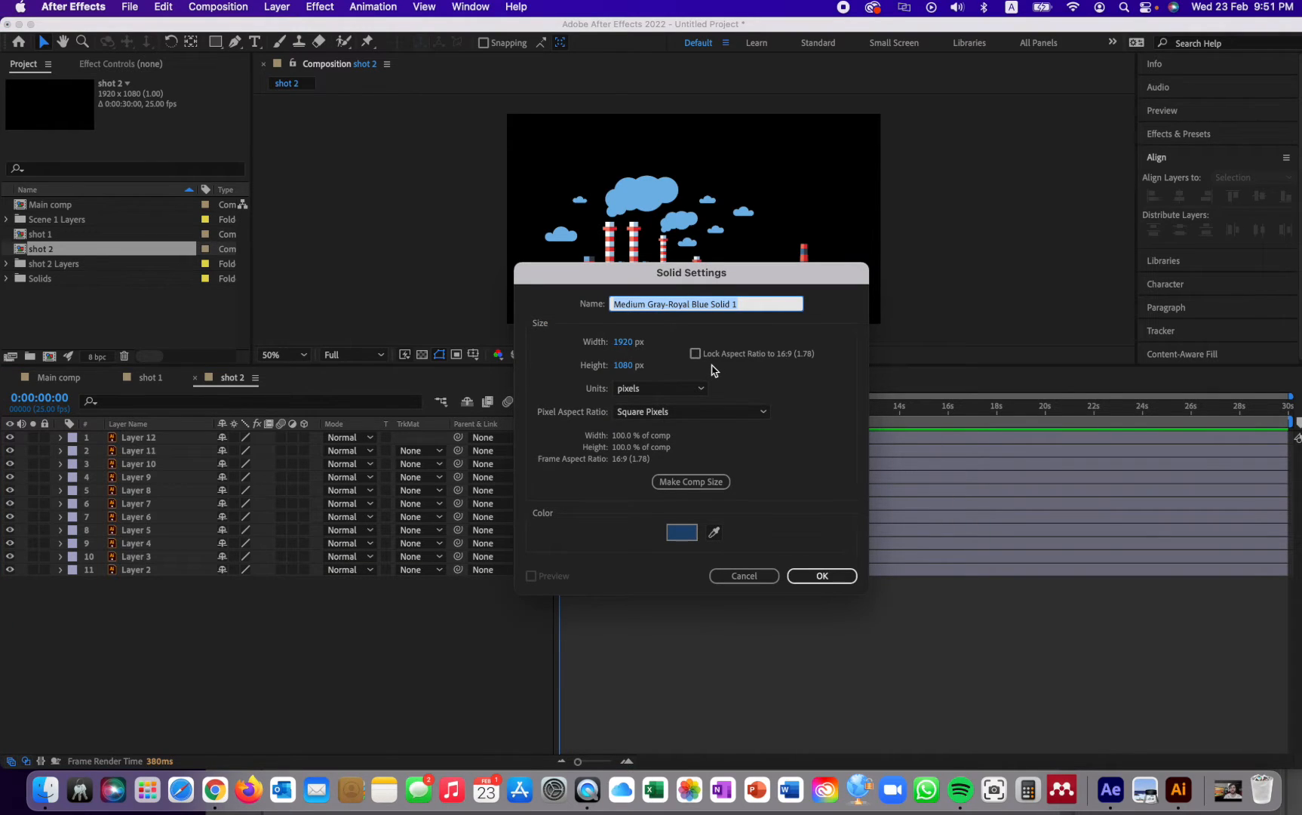
type("background")
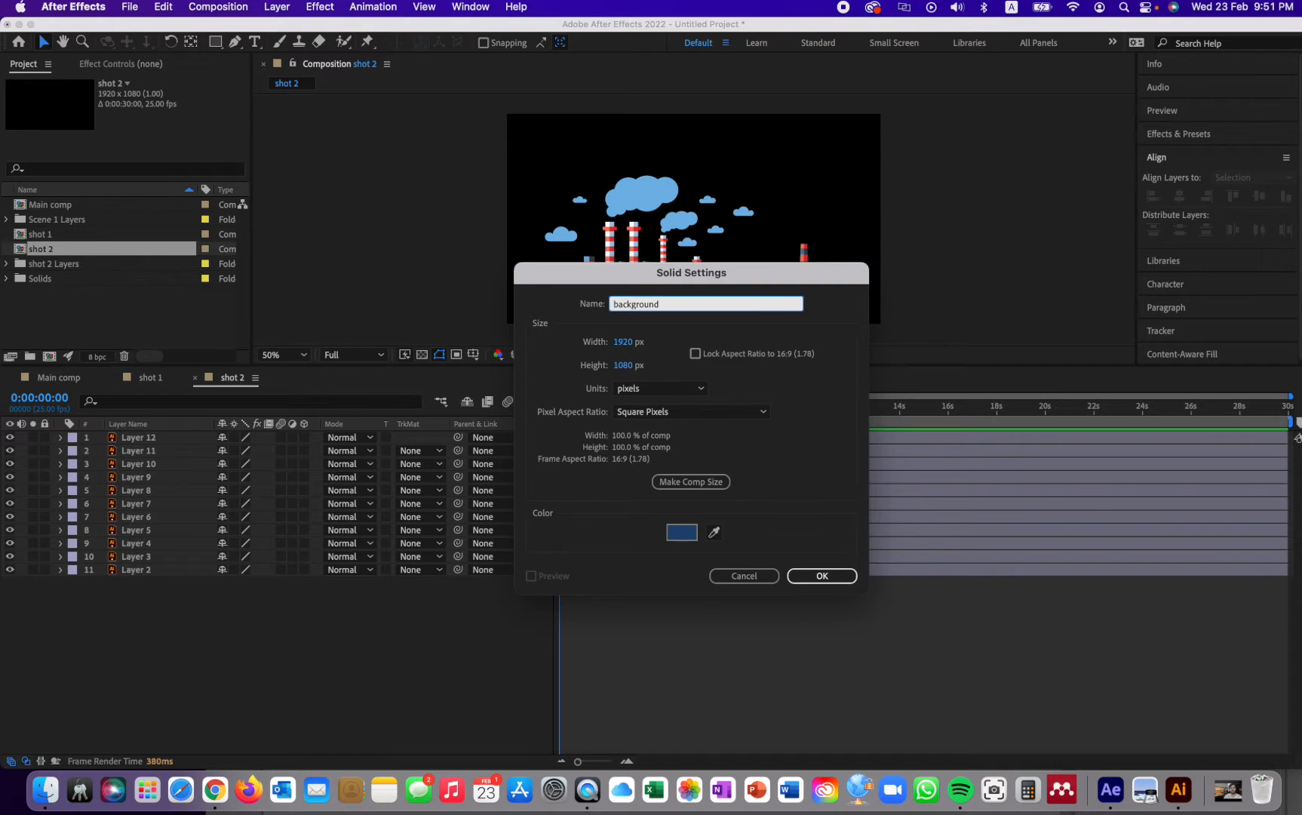
left_click(826, 575)
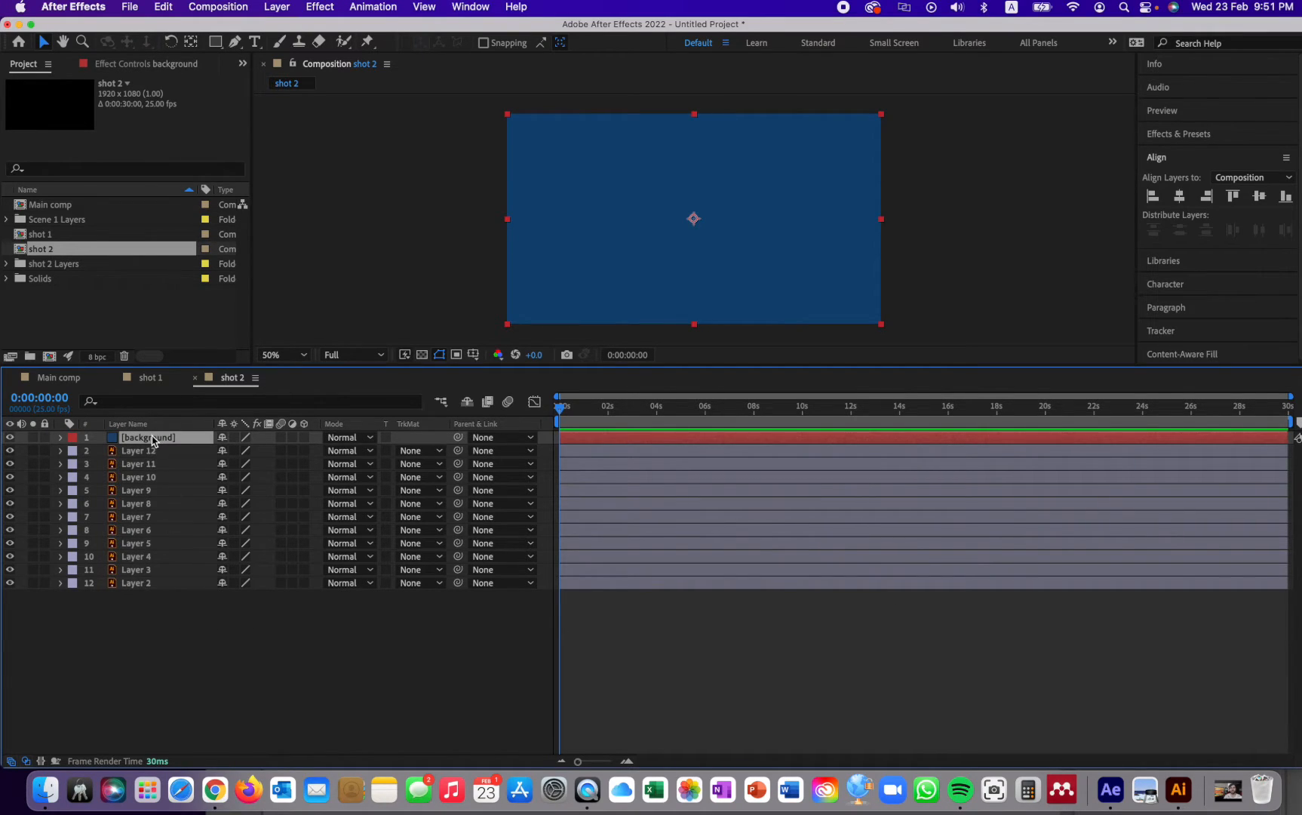
left_click_drag(152, 440, 154, 596)
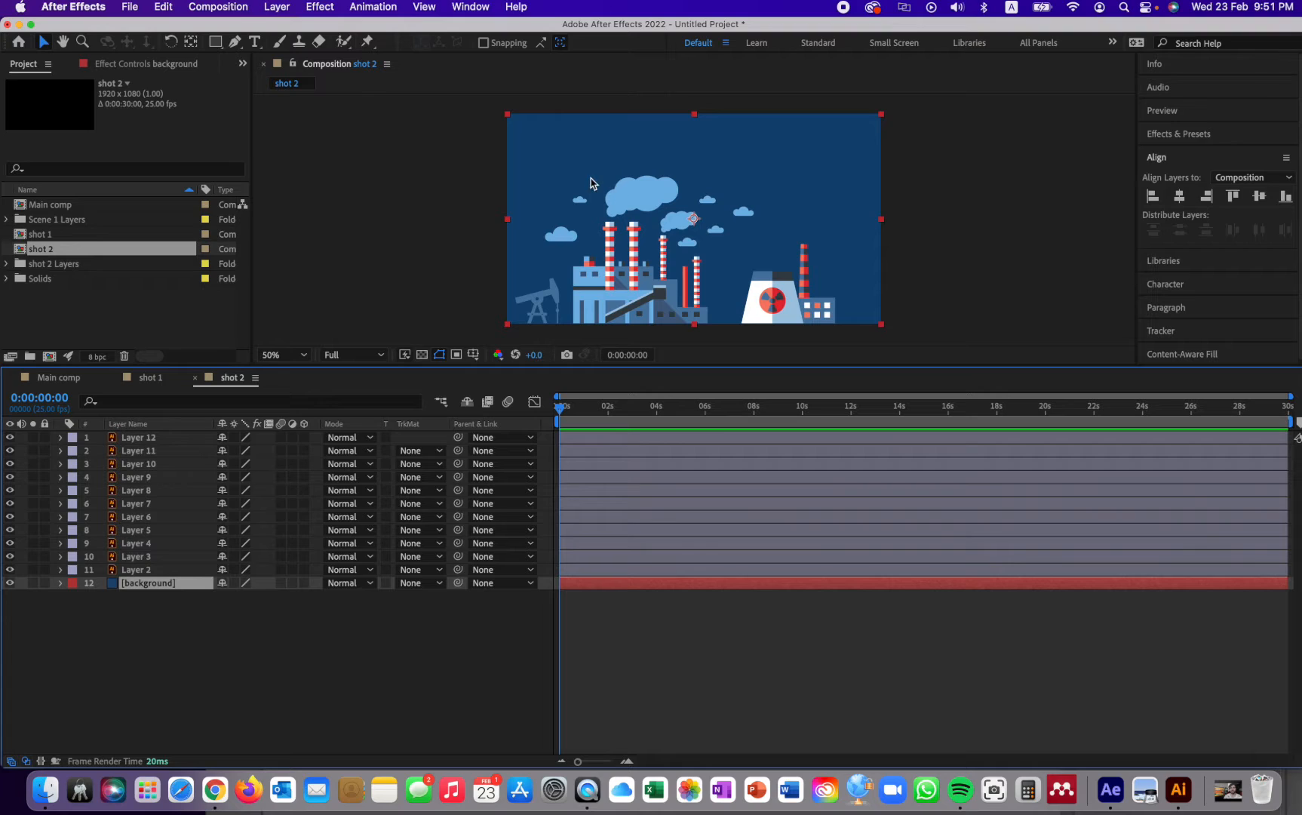
Step: Apply the Gradient Ramp effect to the background solid and show its effect settings
left_click(315, 8)
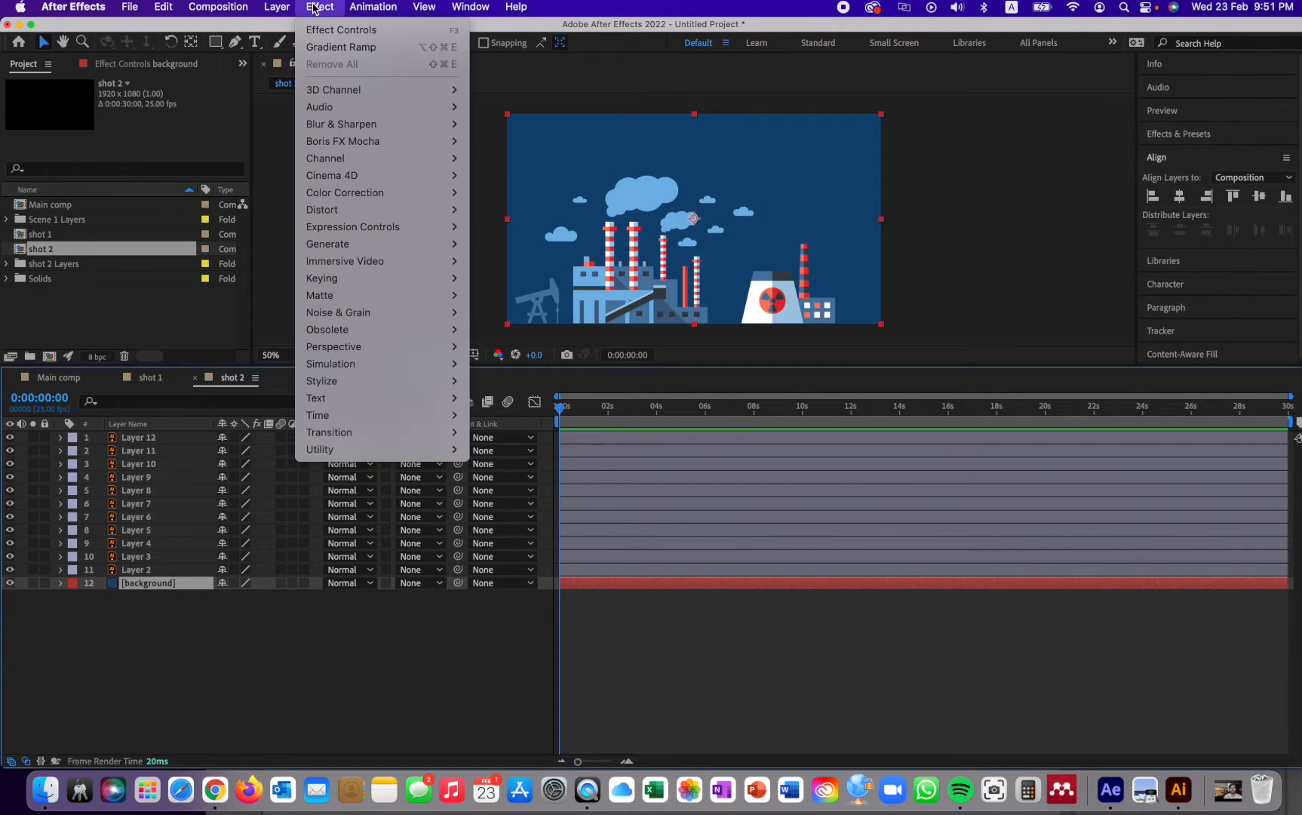
mouse_move(353, 247)
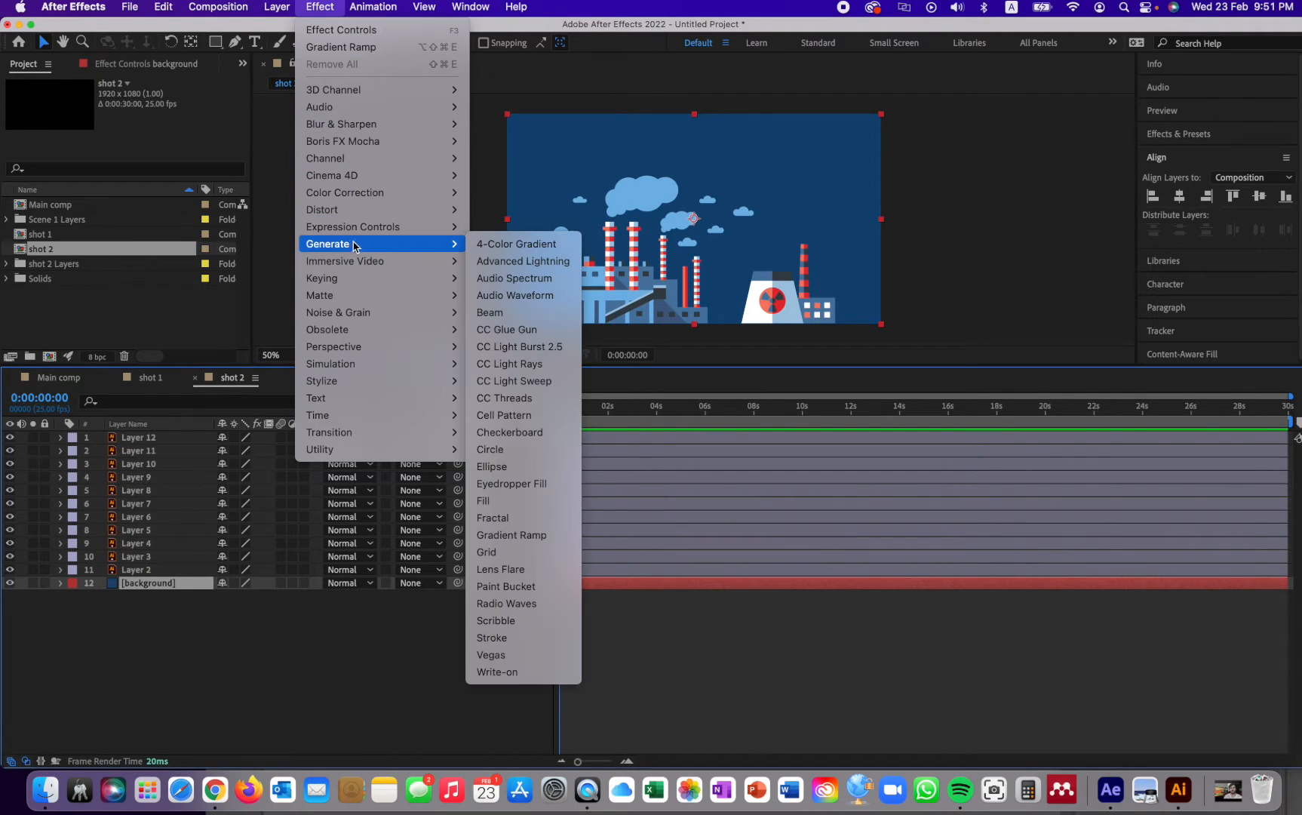
left_click(504, 535)
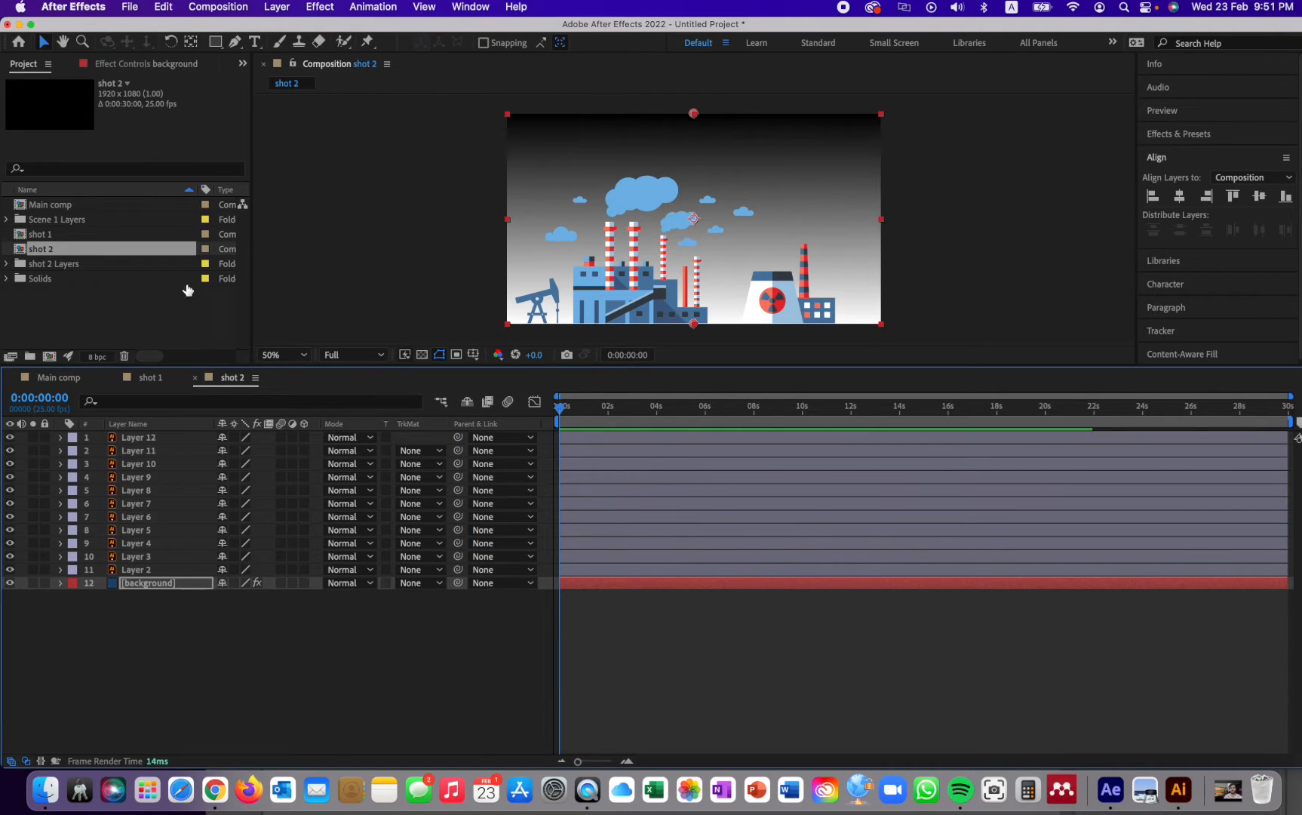
left_click(126, 68)
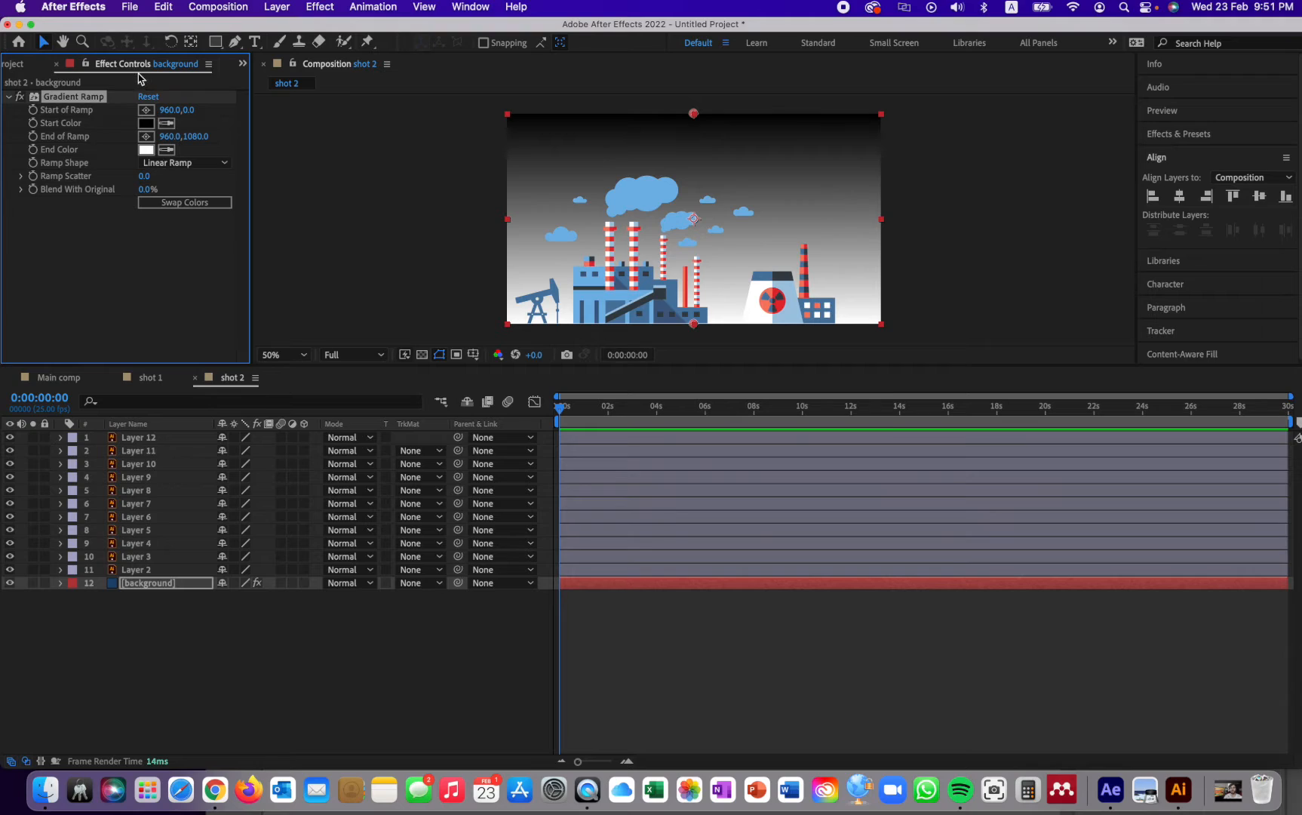
left_click(320, 8)
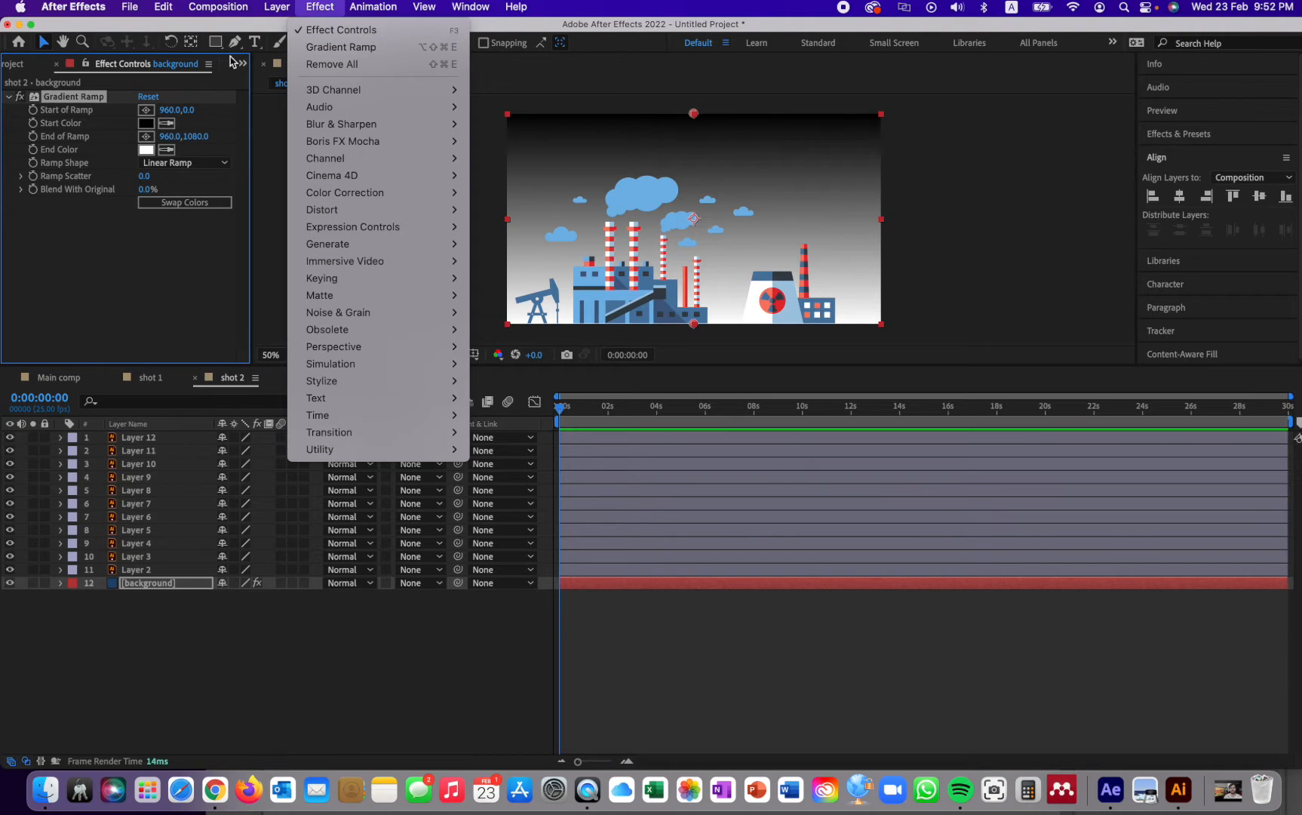
left_click(136, 69)
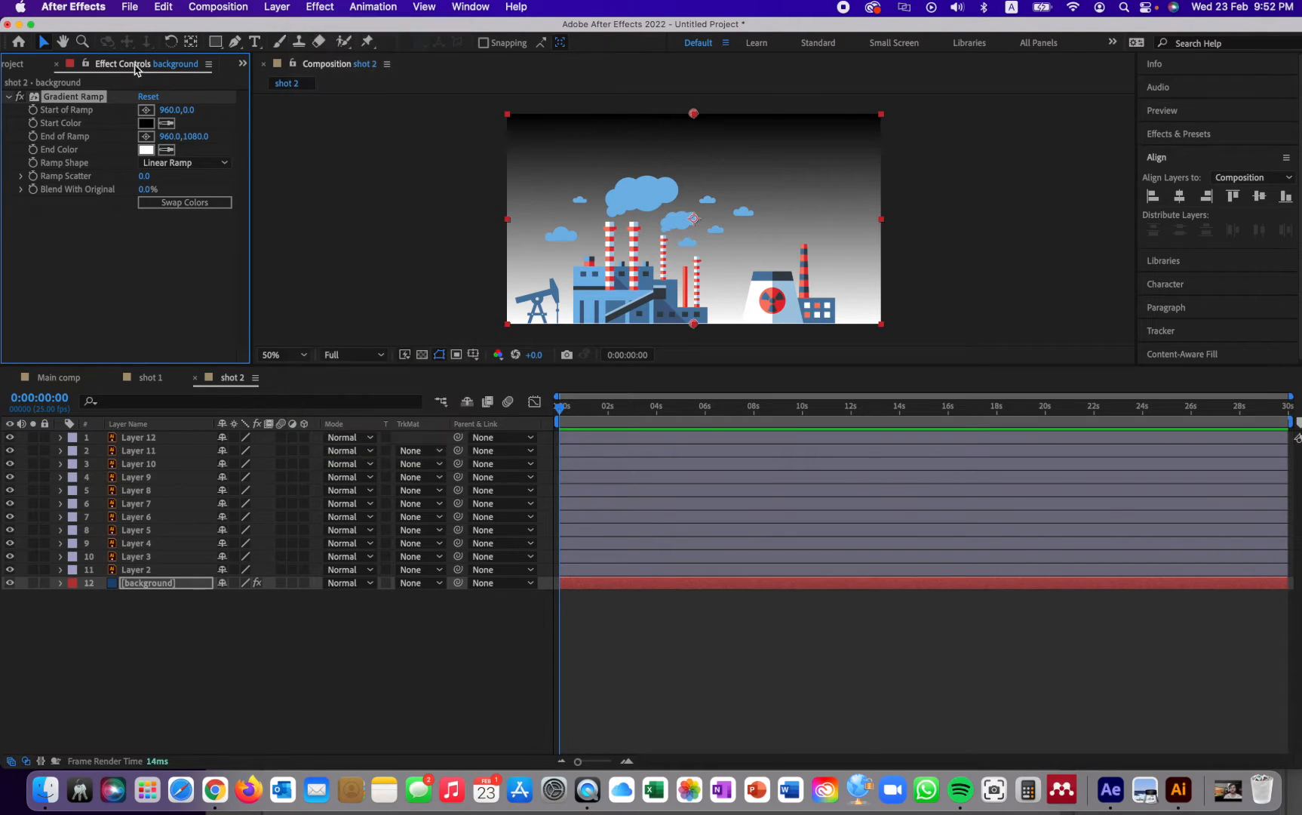
Step: Set the Gradient Ramp's start color to a medium blue
left_click(145, 123)
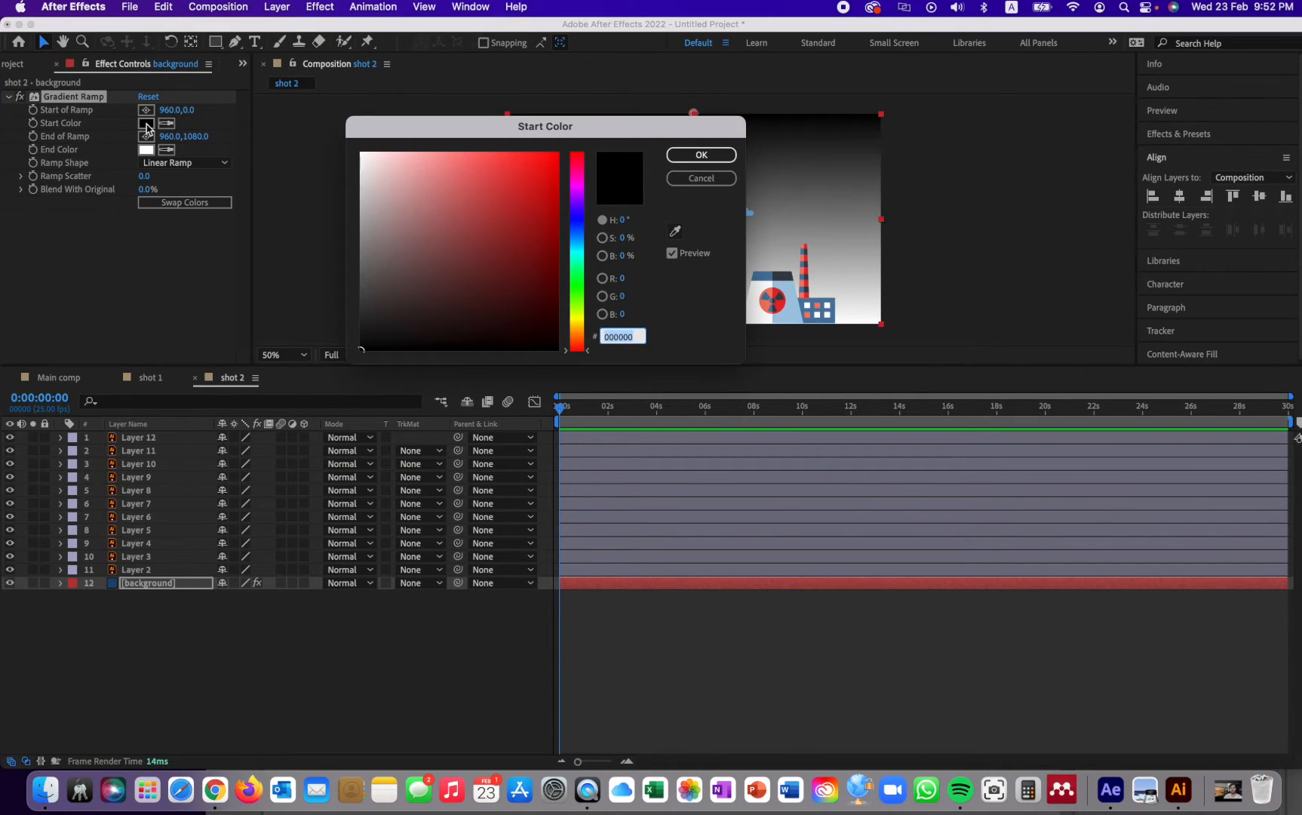
left_click(578, 230)
left_click(551, 163)
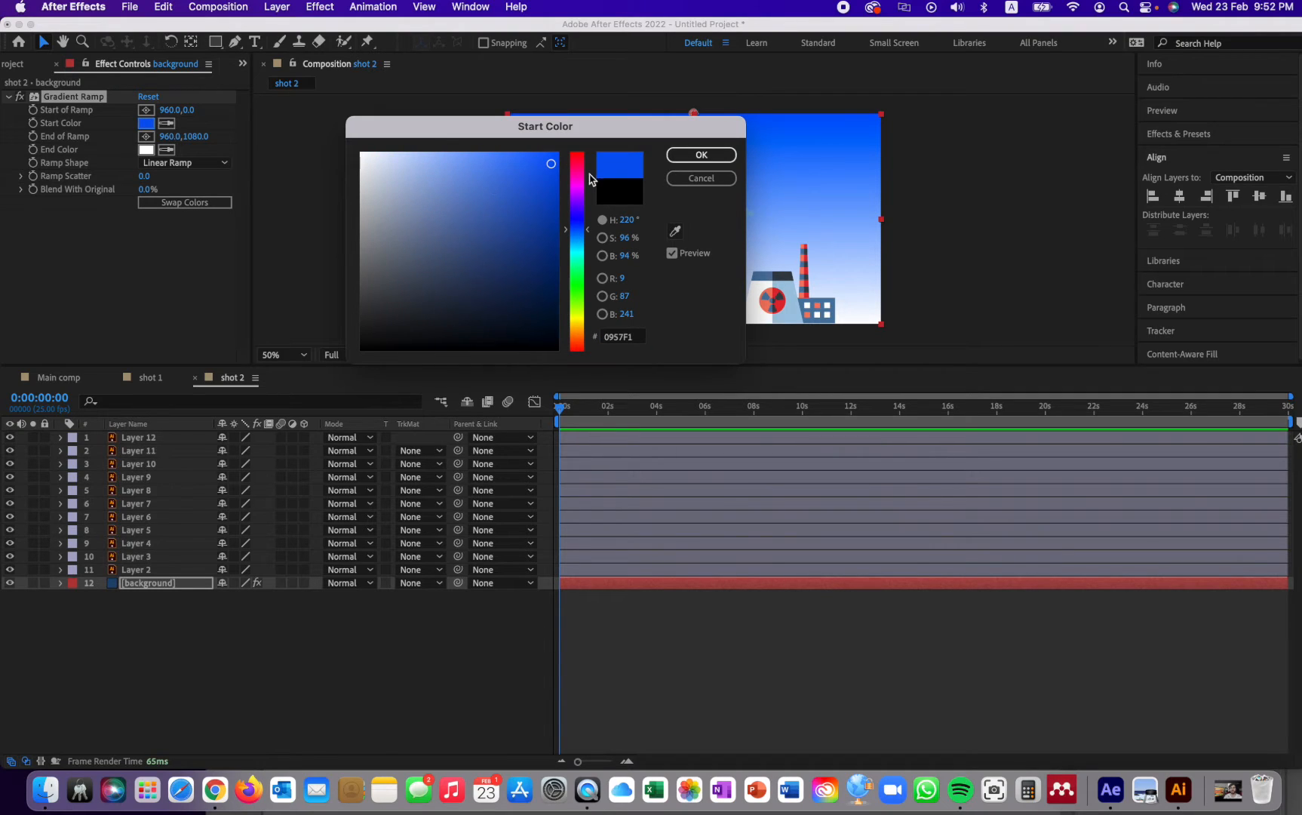
left_click(509, 190)
left_click(702, 154)
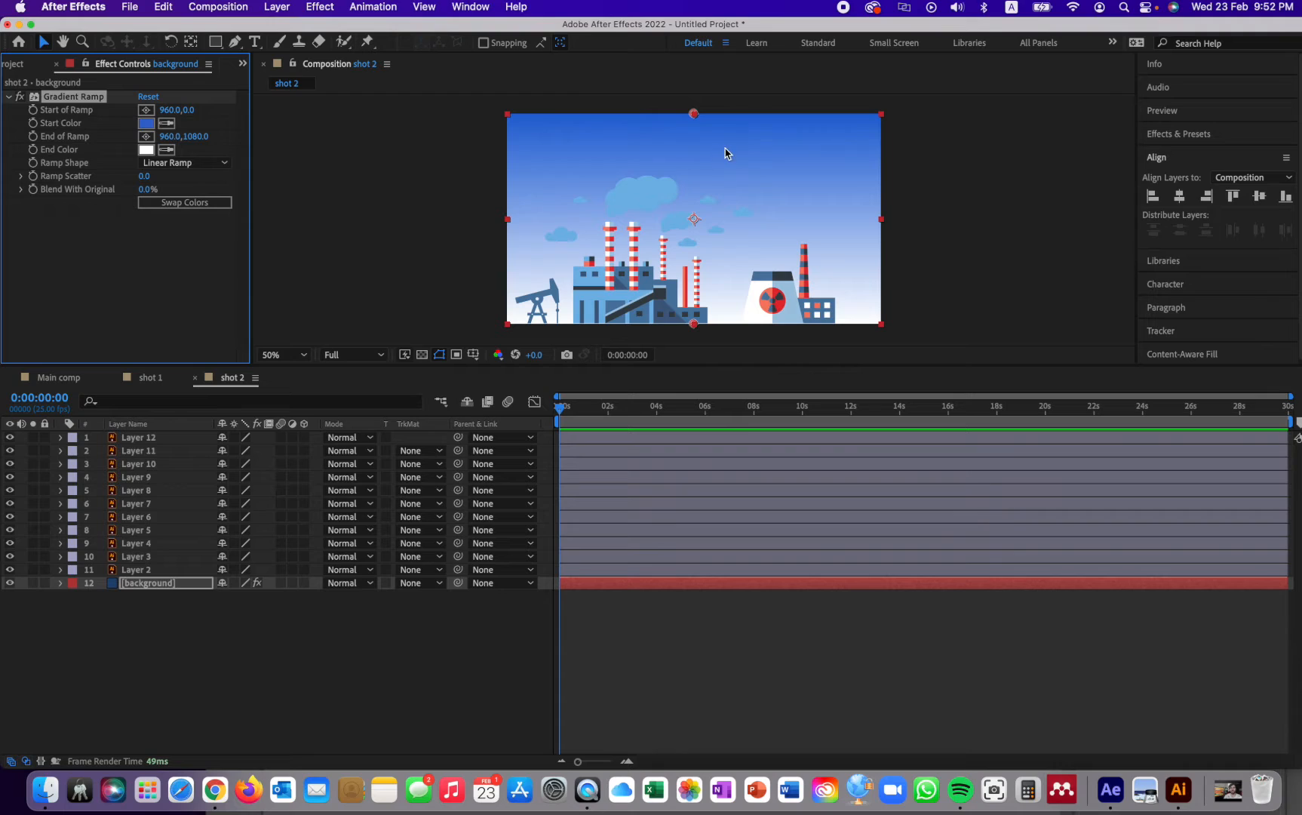
Step: Set the Gradient Ramp's end color to a soft light blue with a hue of 194°
left_click(146, 150)
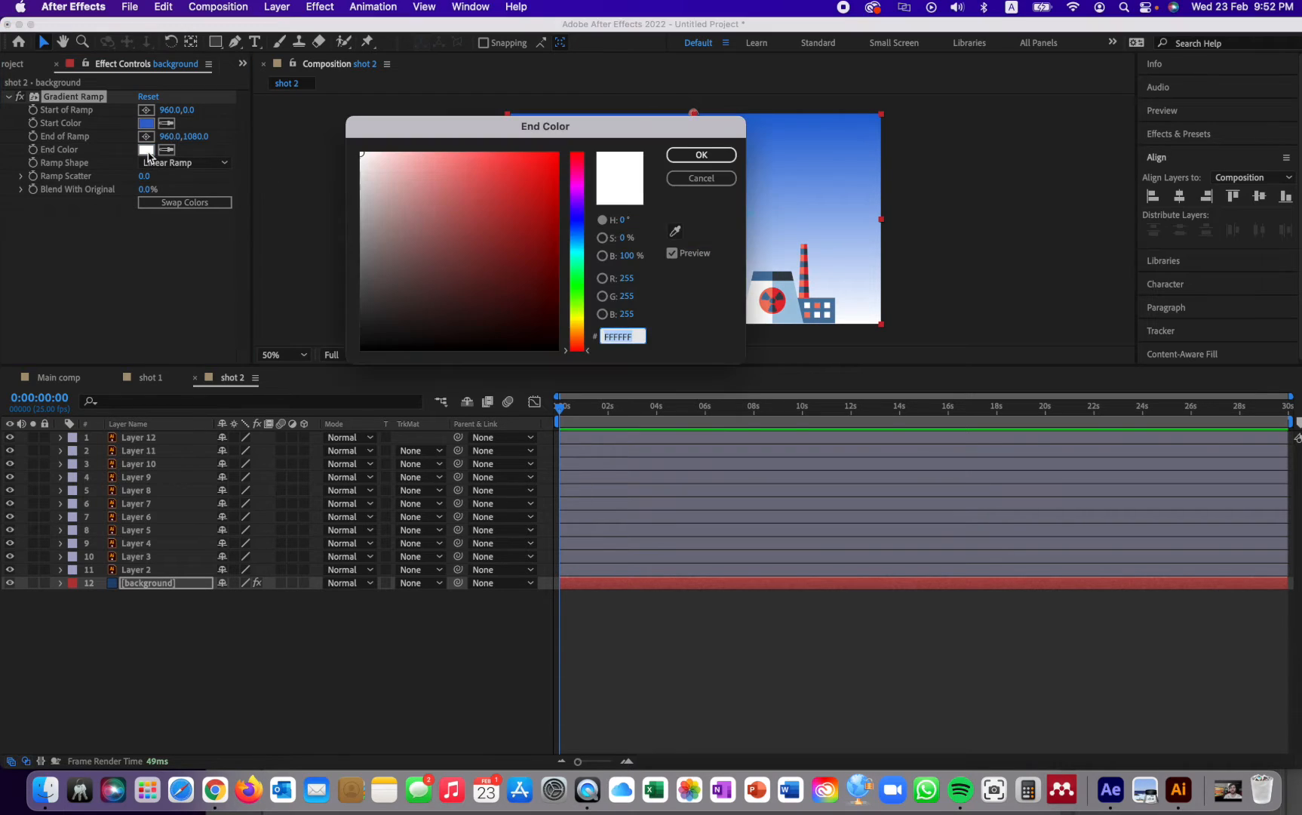
left_click(577, 243)
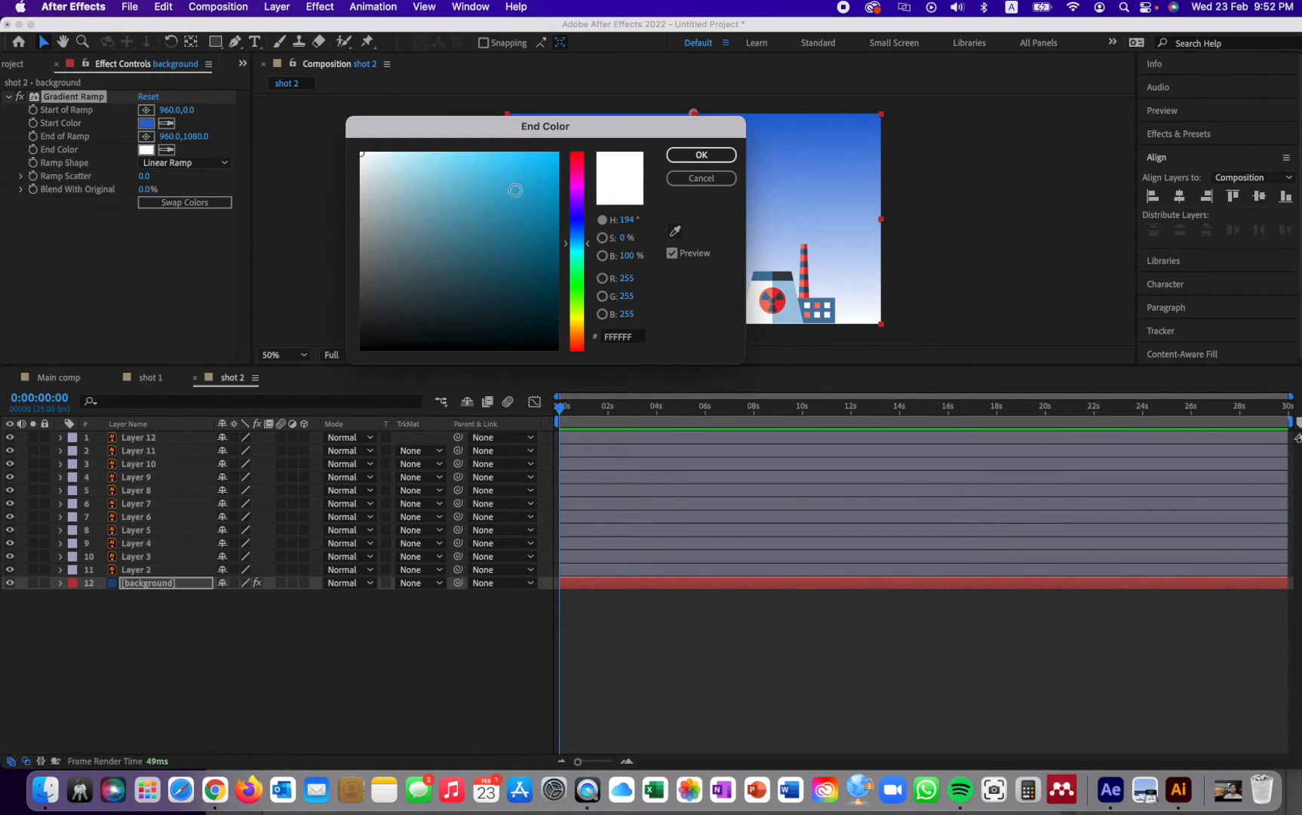
left_click(459, 183)
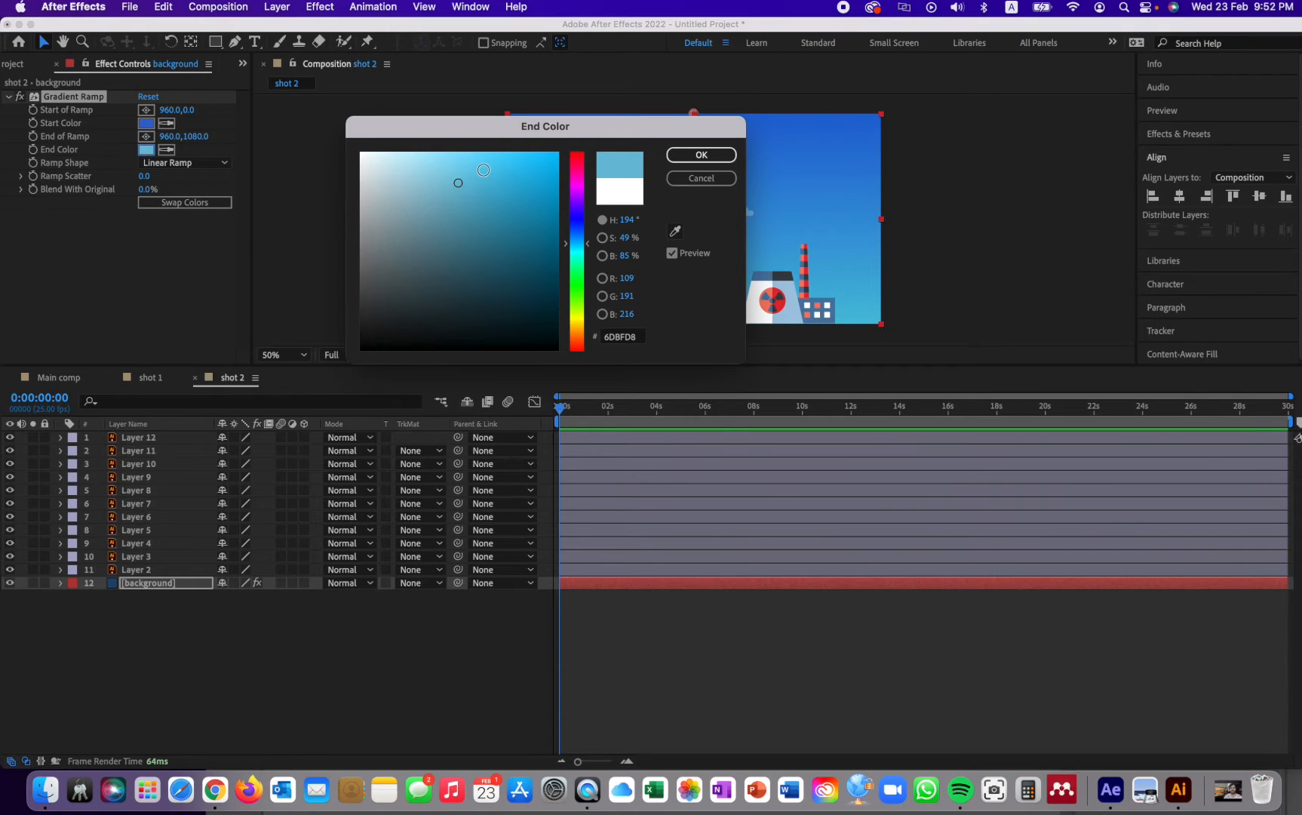
left_click(484, 170)
left_click(472, 163)
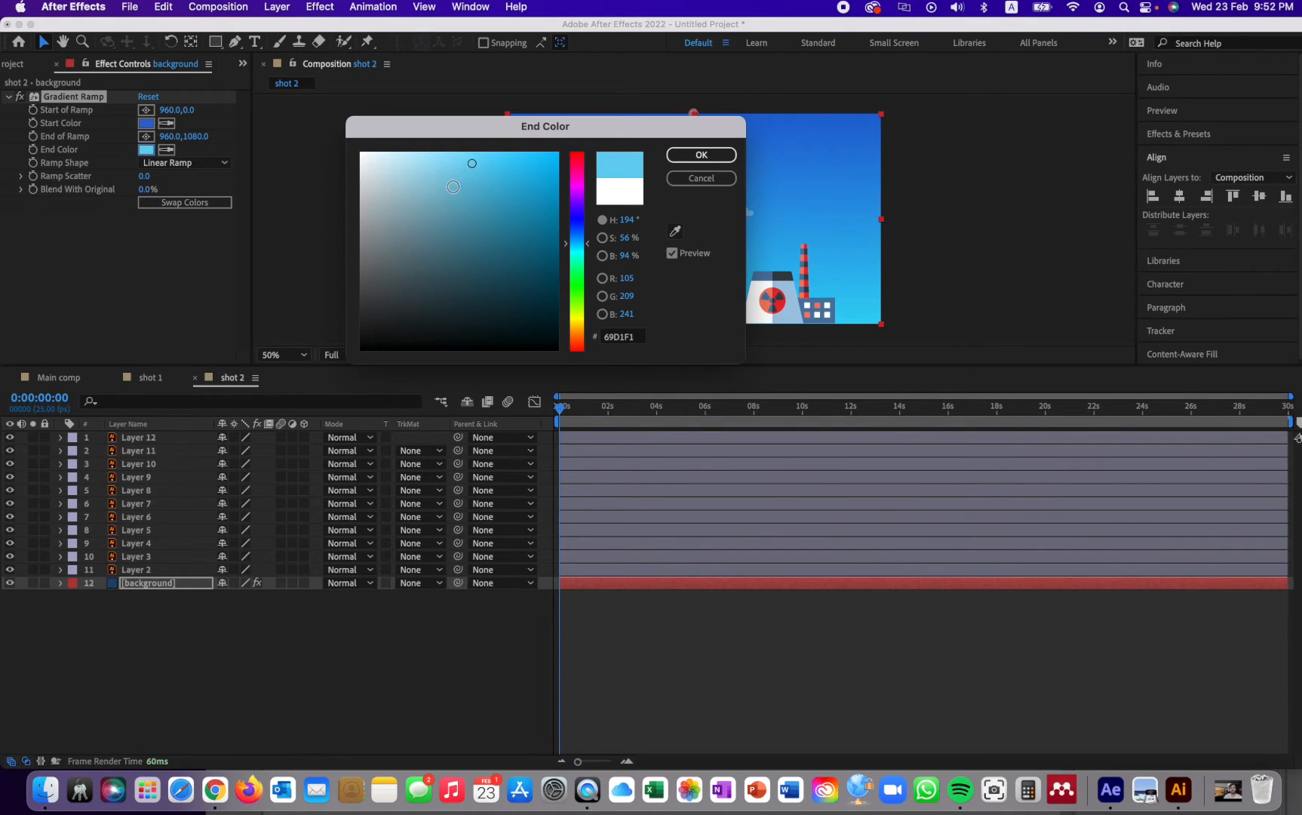
left_click(700, 154)
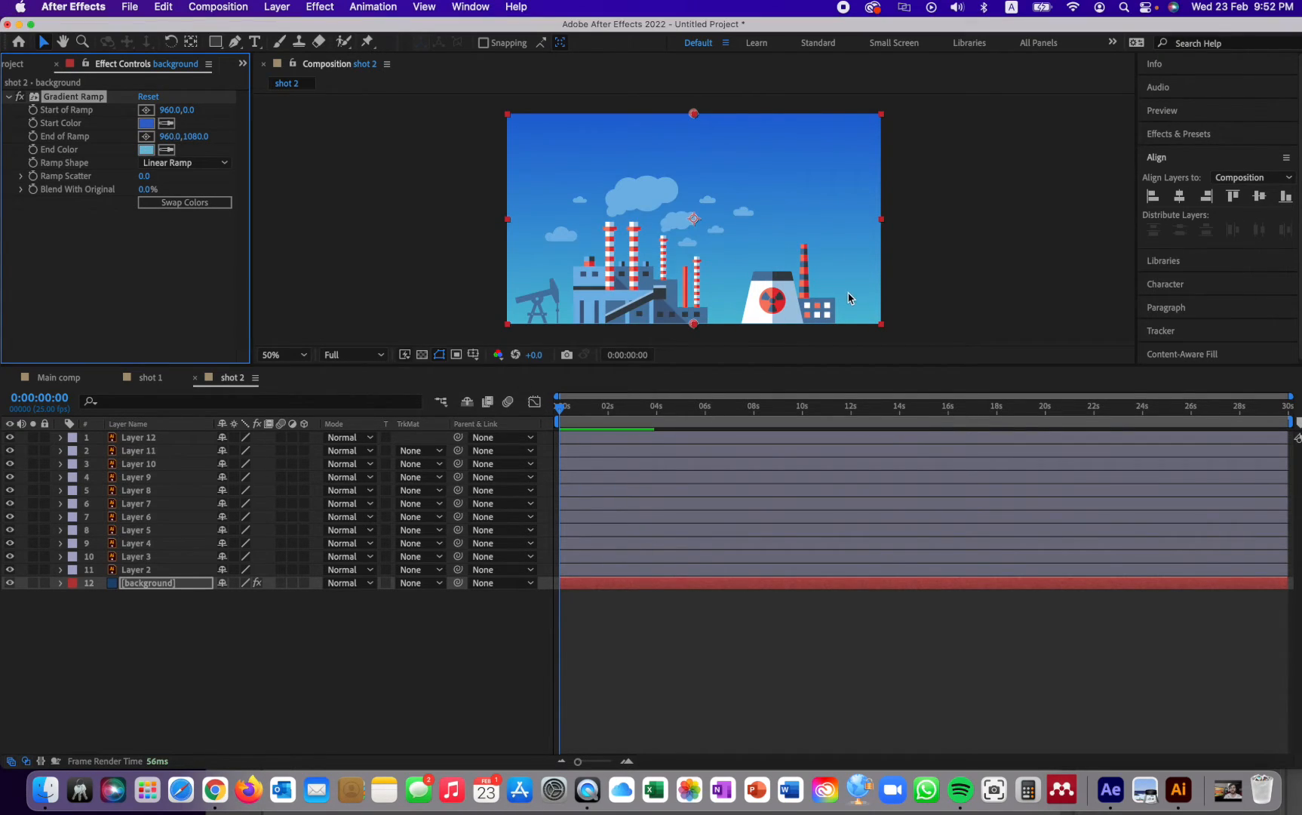
Step: Change the background Gradient Ramp's start color to the lighter blue 6E97E8
left_click(146, 124)
left_click(464, 170)
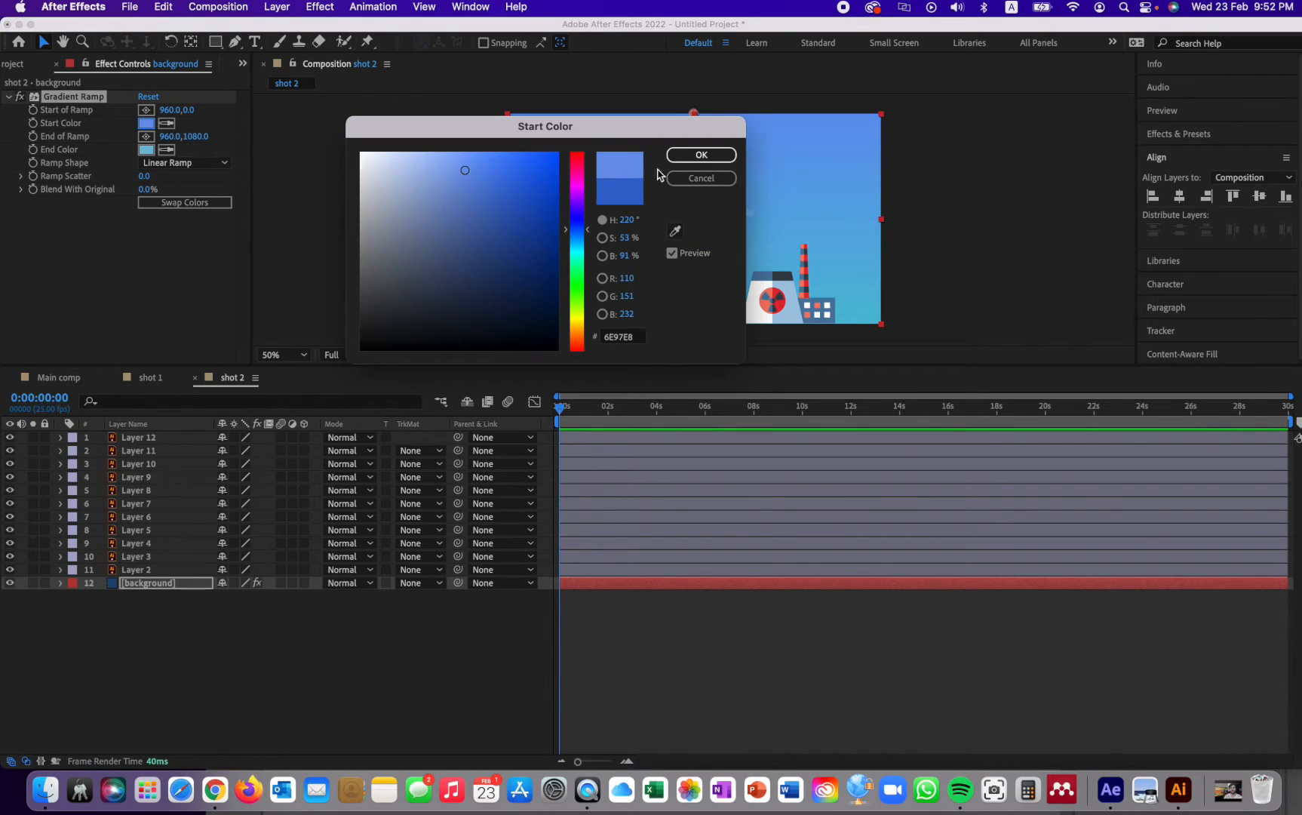
left_click(701, 154)
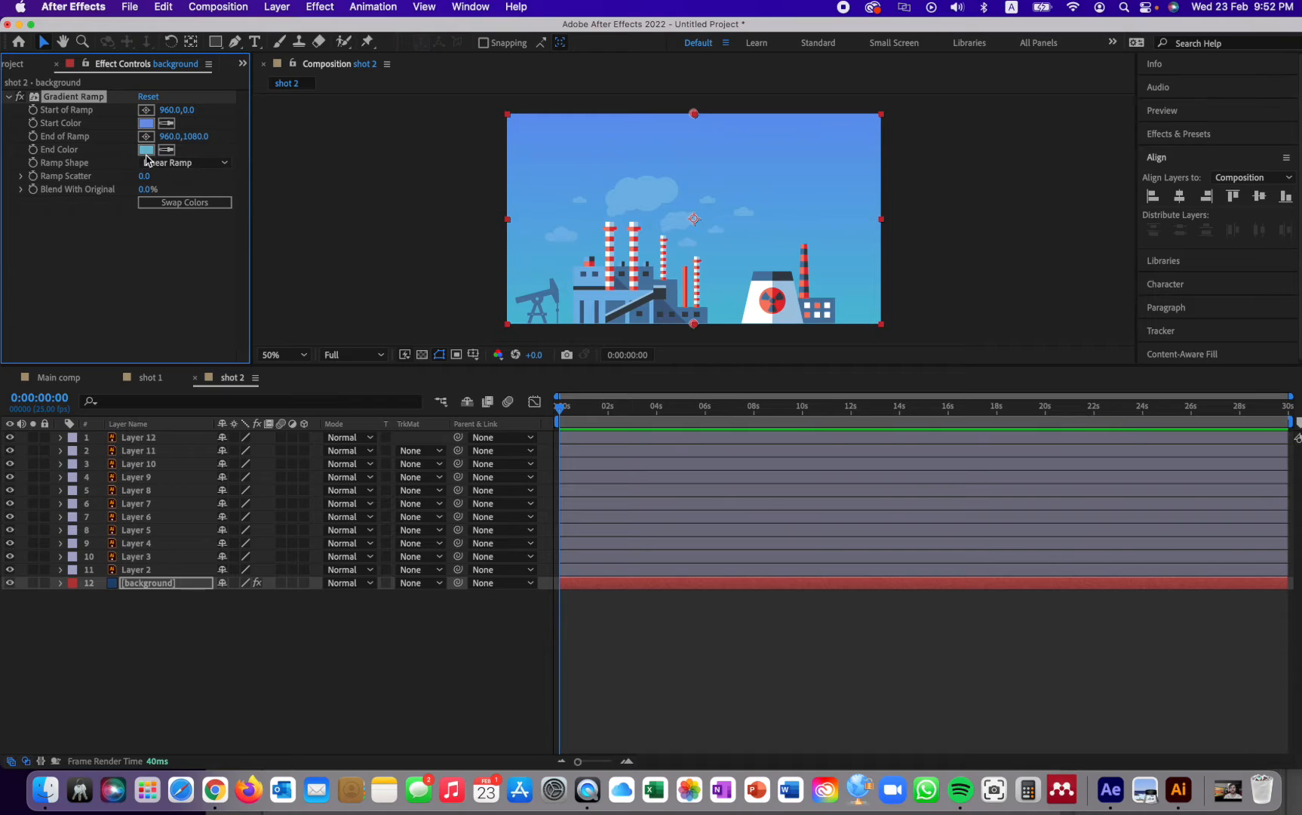
Step: Change the background Gradient Ramp's end color to a very dark teal and deselect the background layer
left_click(146, 149)
left_click(510, 239)
left_click_drag(511, 238, 483, 270)
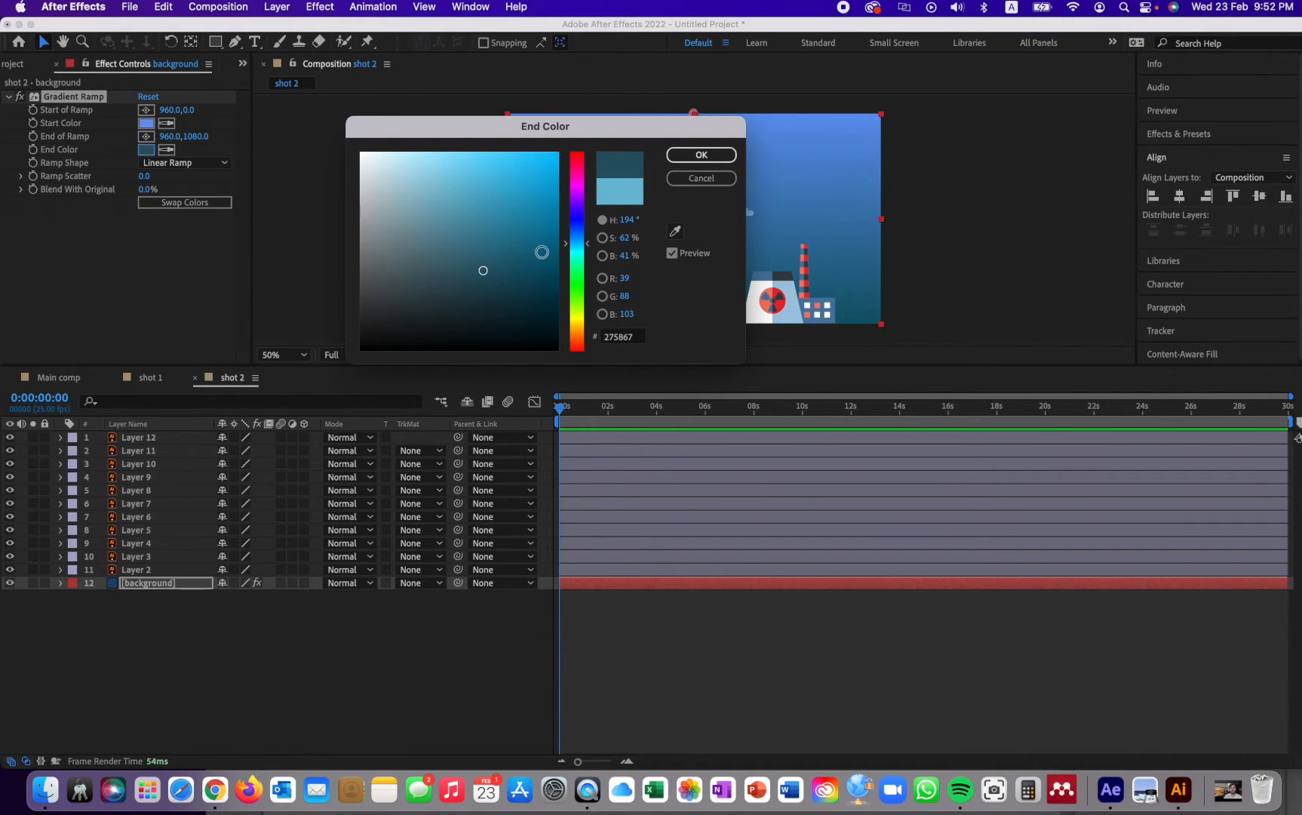
left_click(524, 275)
left_click(481, 302)
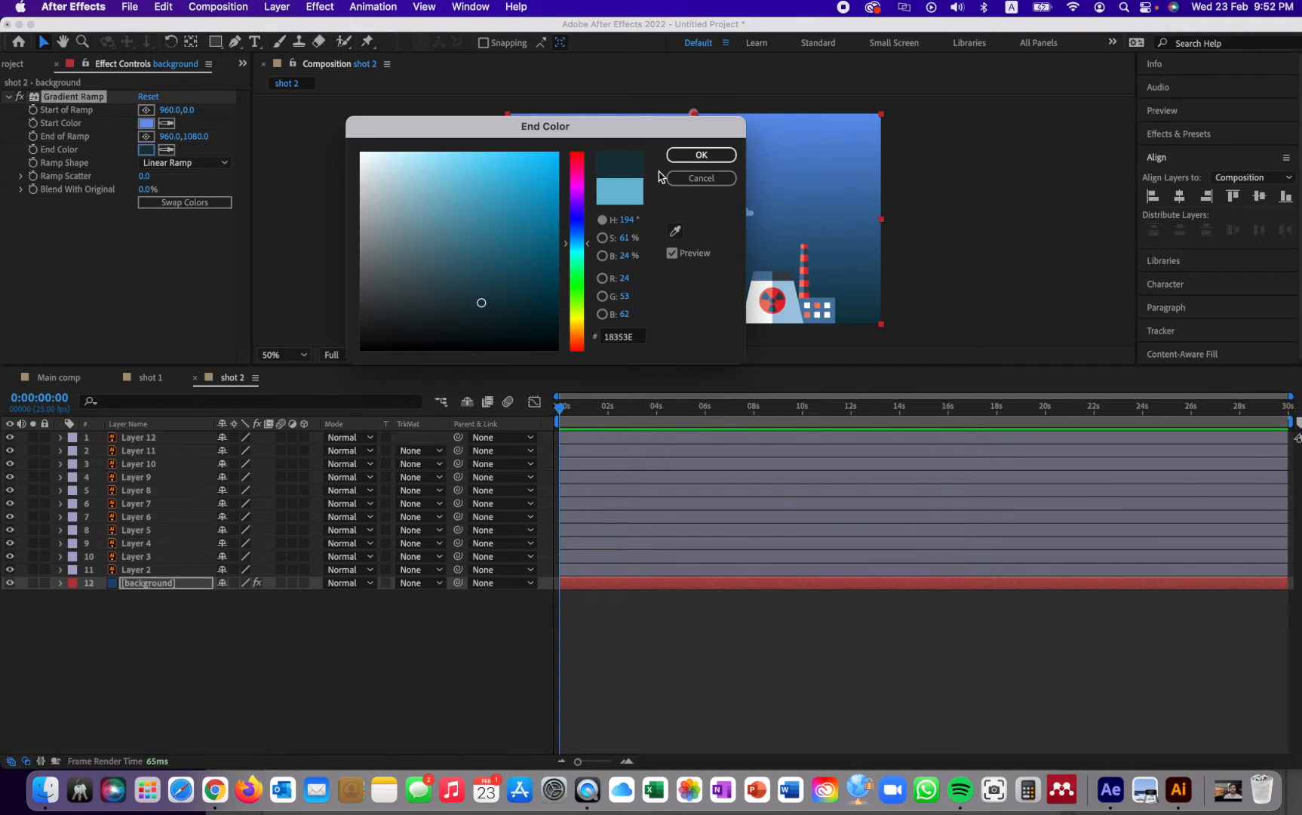
left_click_drag(643, 121, 496, 150)
left_click(553, 190)
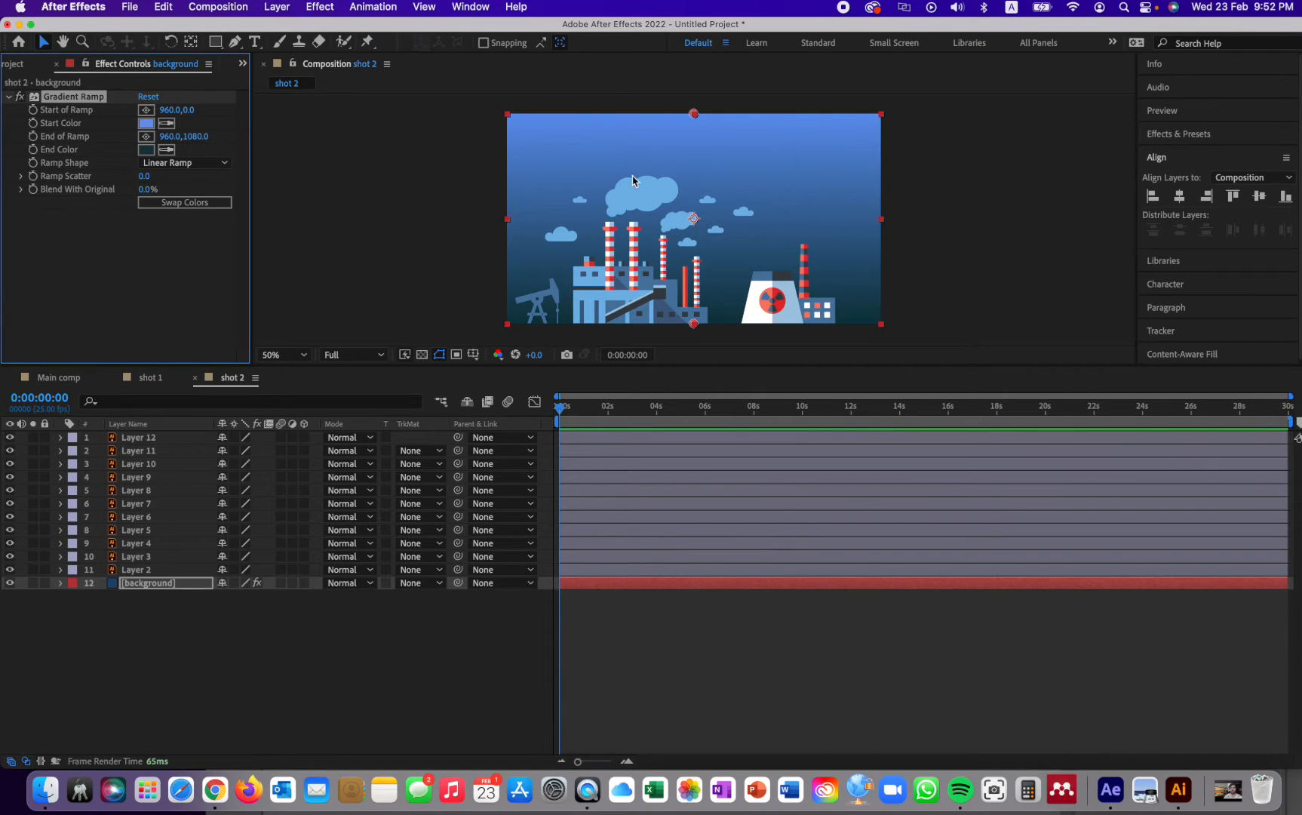
left_click(340, 653)
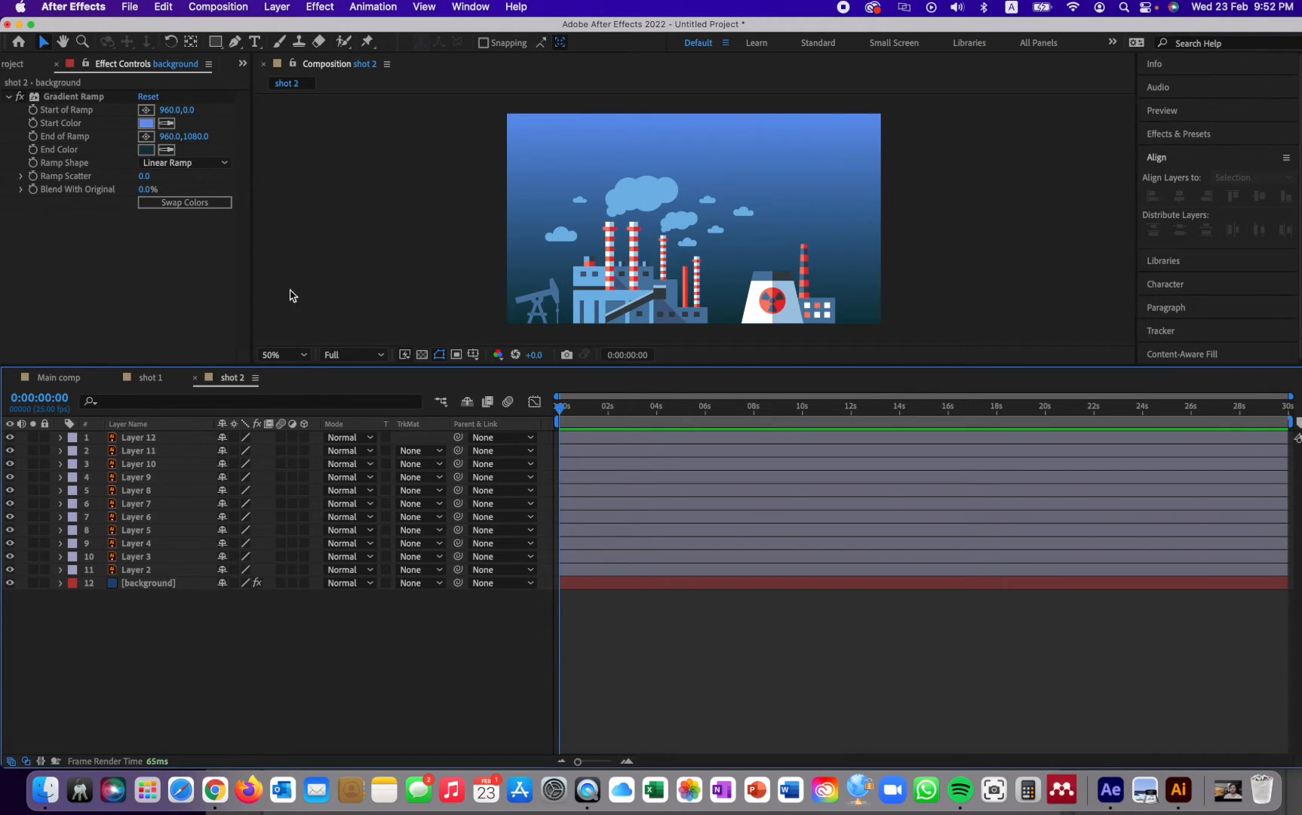
Step: Compare the shot 1 and shot 2 compositions and check which layers Main comp contains
left_click(146, 383)
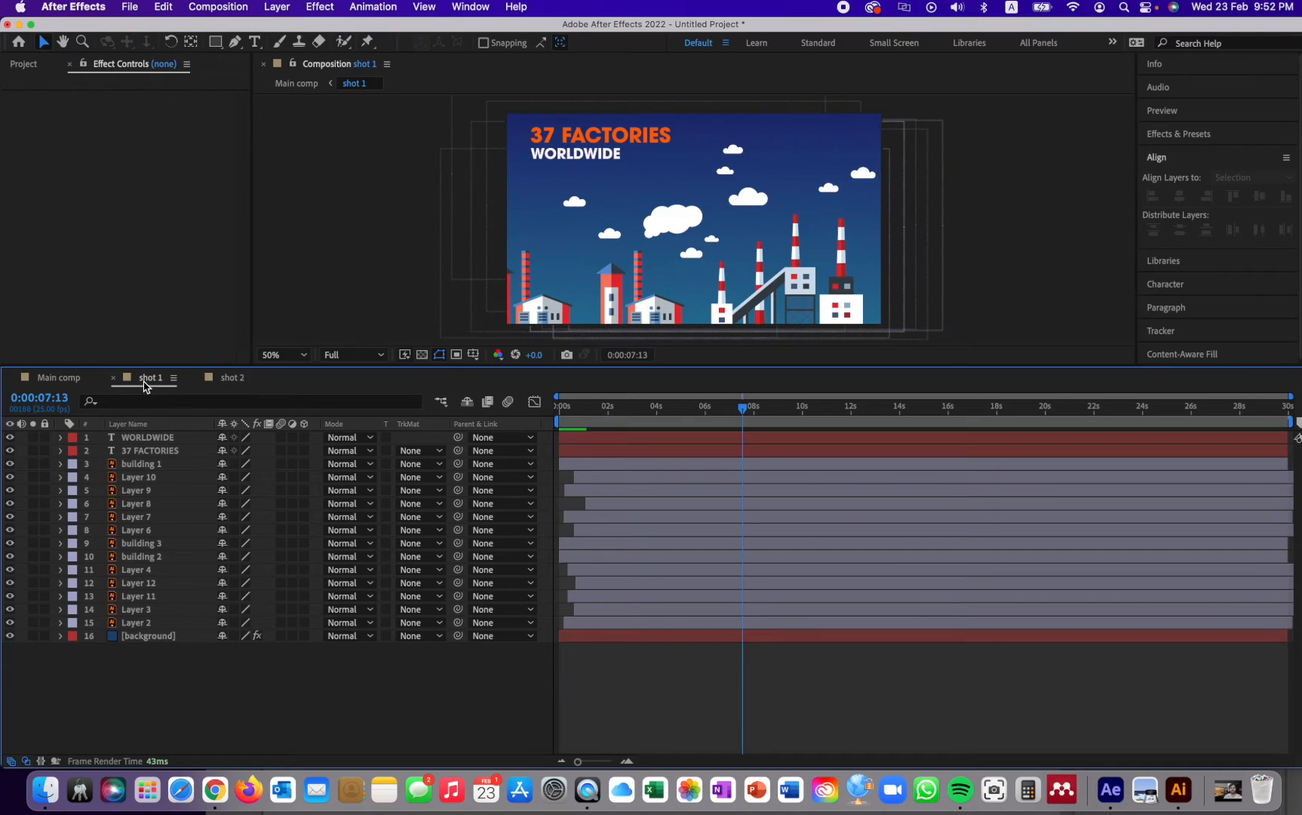
left_click(231, 378)
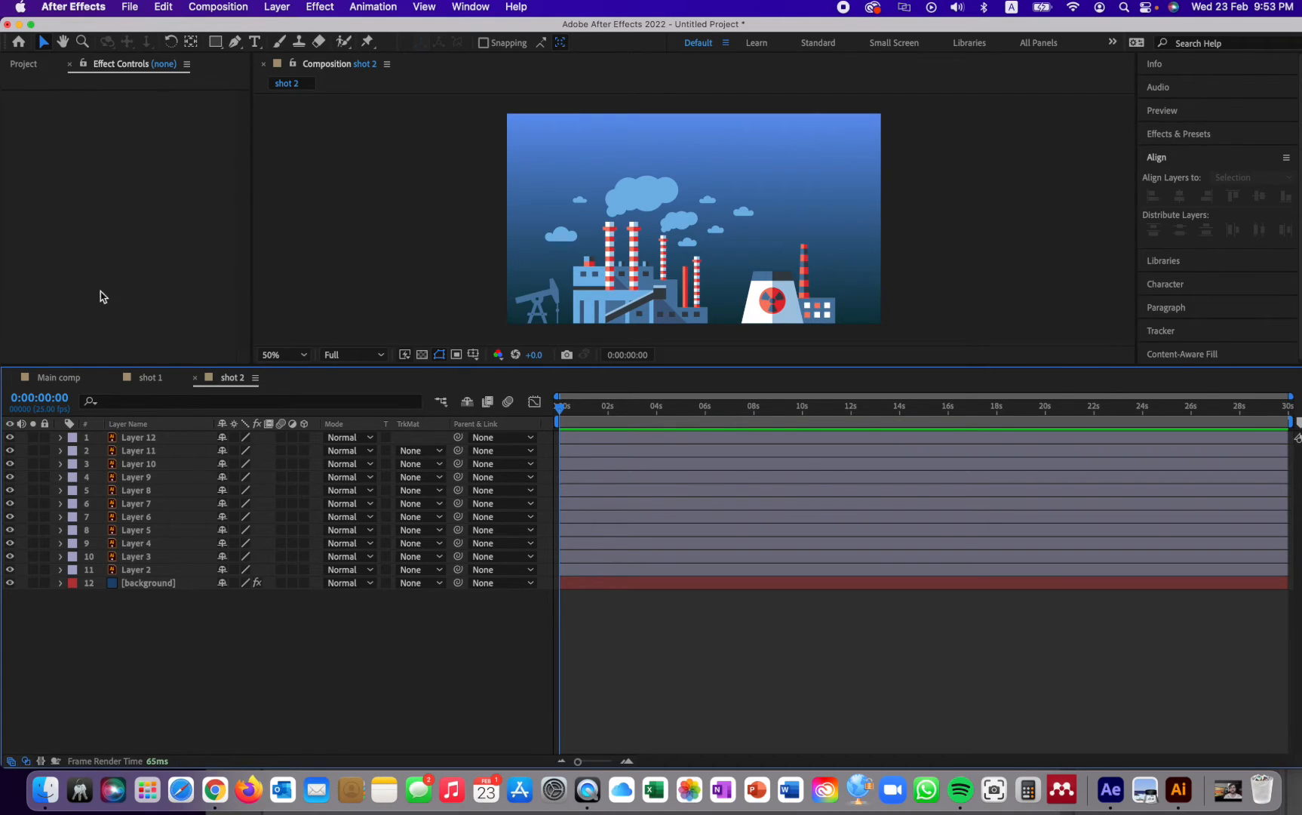
left_click(154, 378)
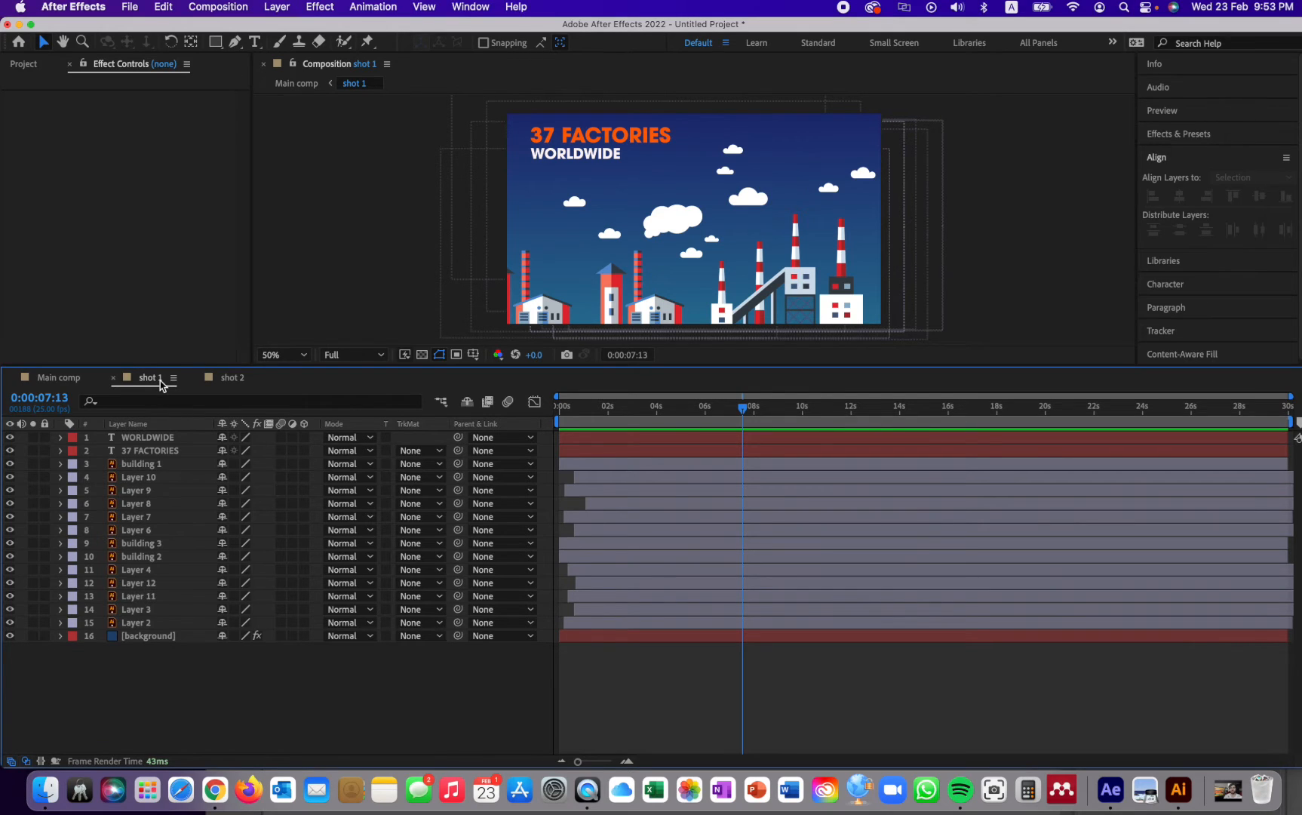
left_click(236, 384)
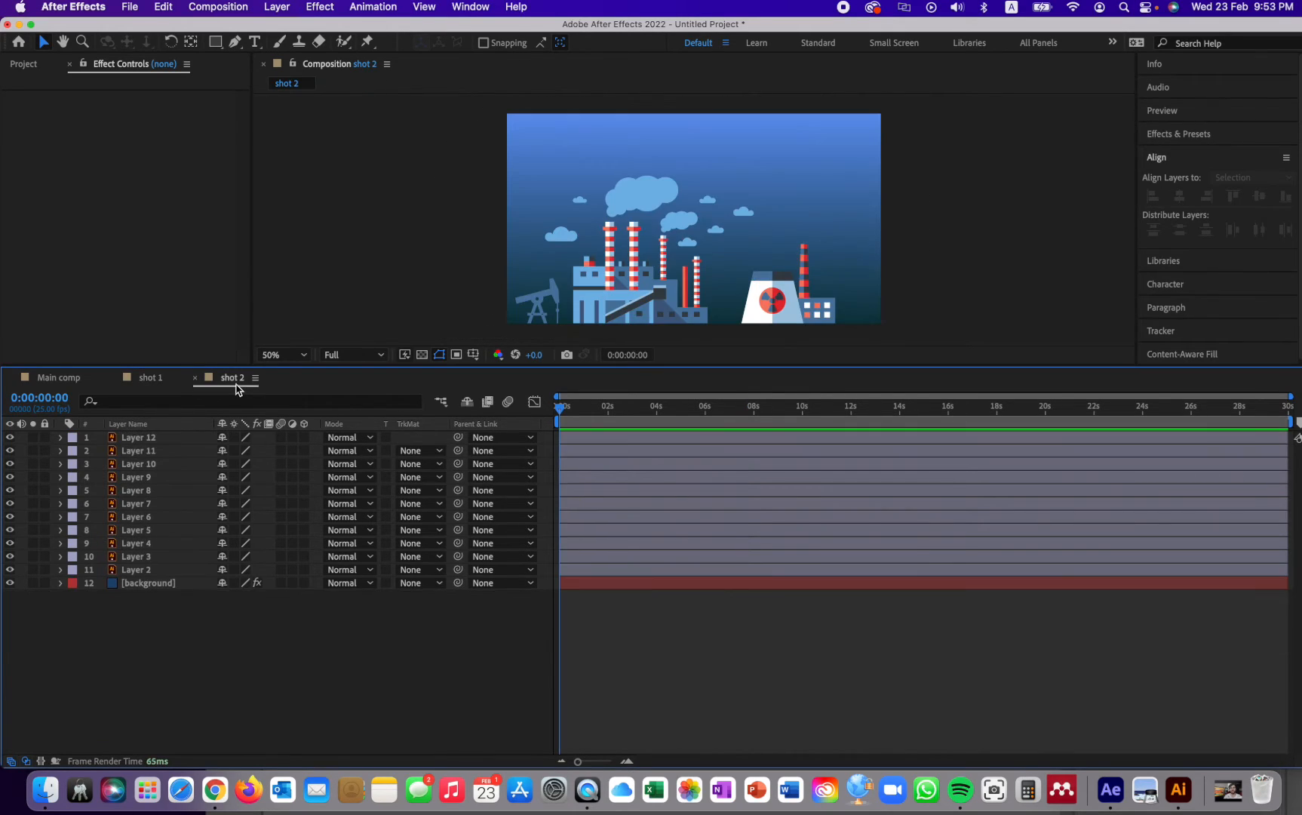
left_click(151, 385)
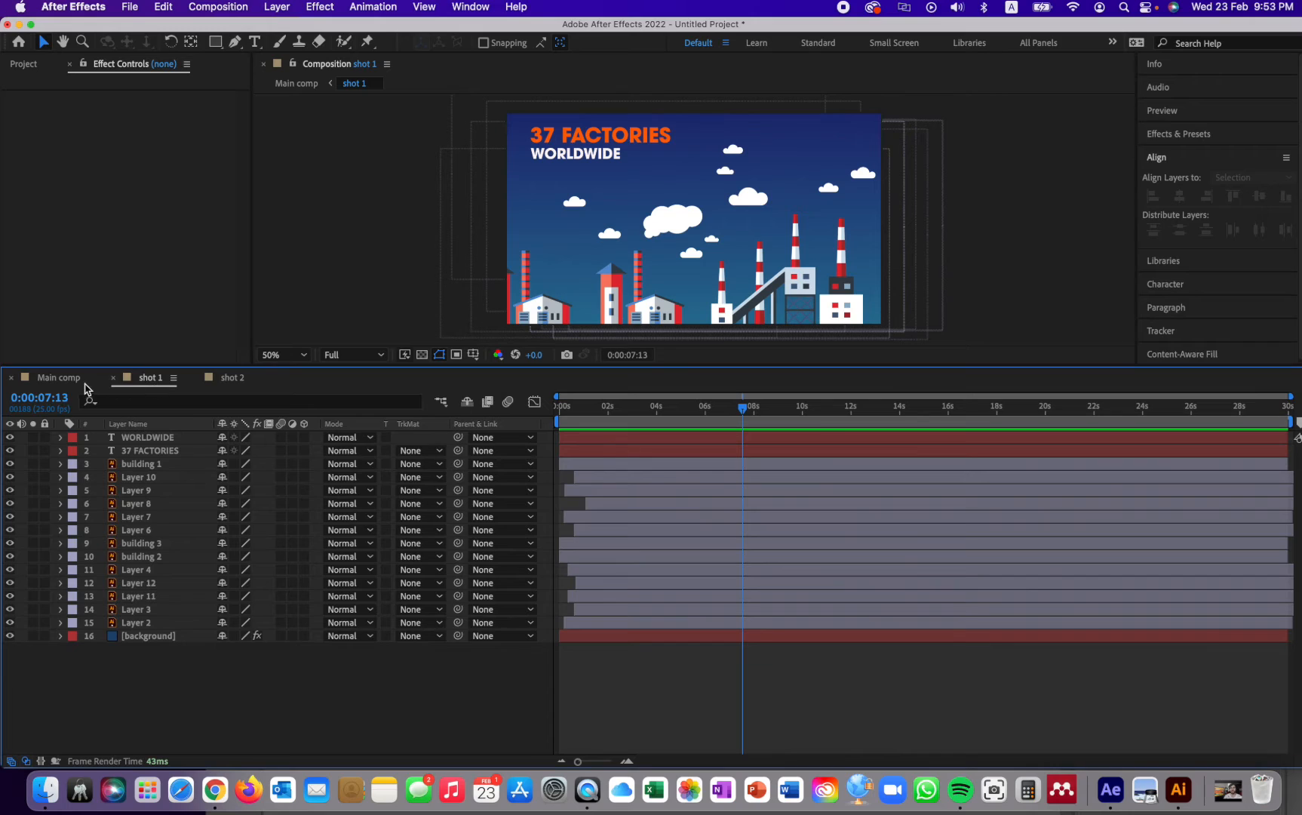
left_click(50, 382)
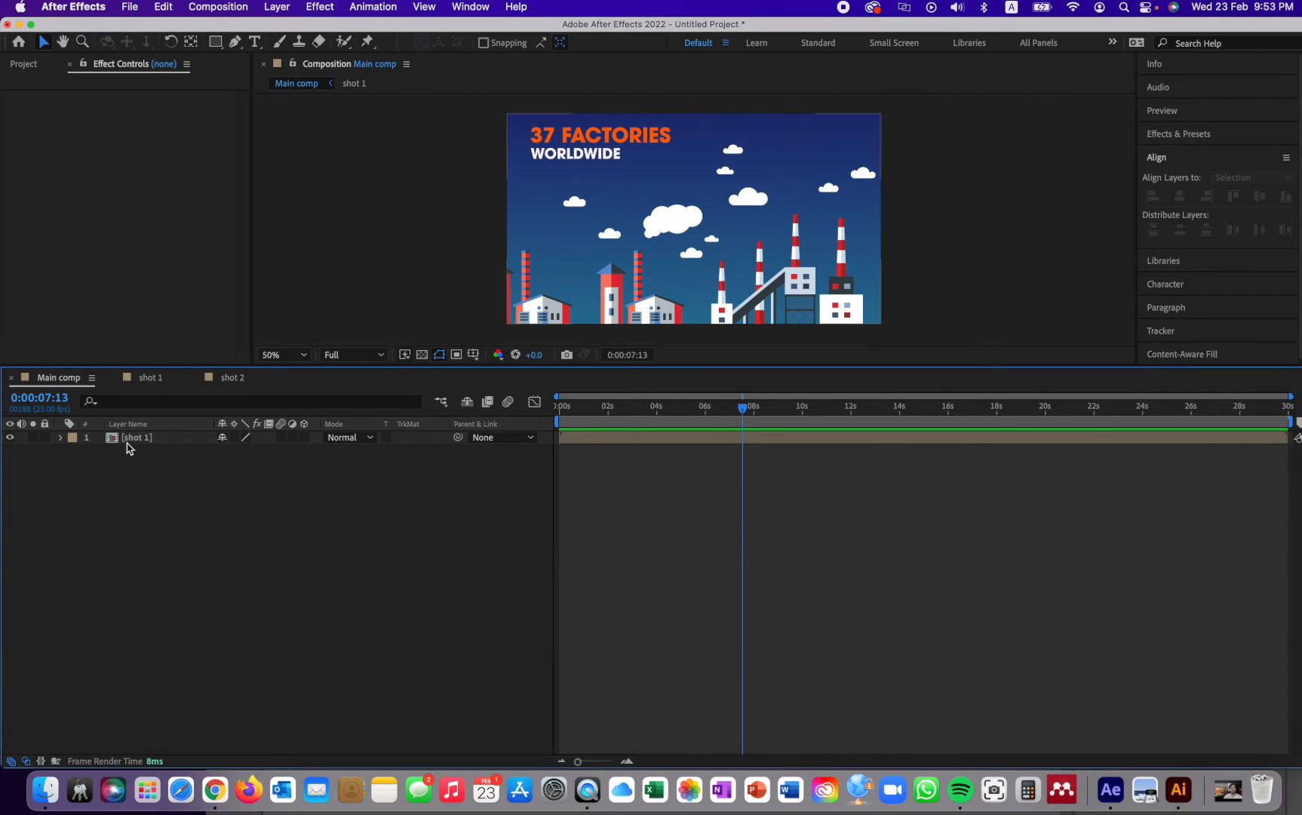
left_click(147, 381)
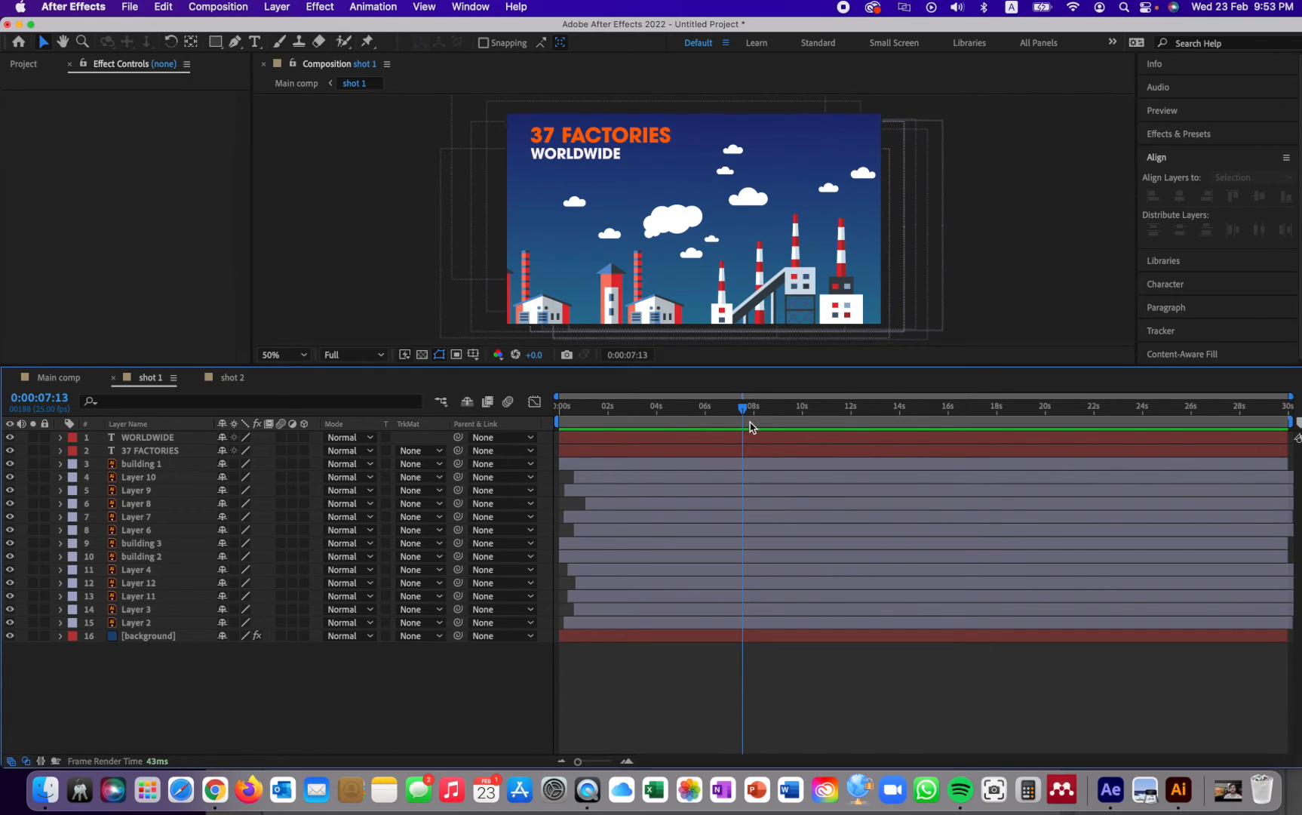
Step: Trim the end of the shot 1 layer in Main comp to 0:00:10:00
left_click_drag(743, 415, 803, 441)
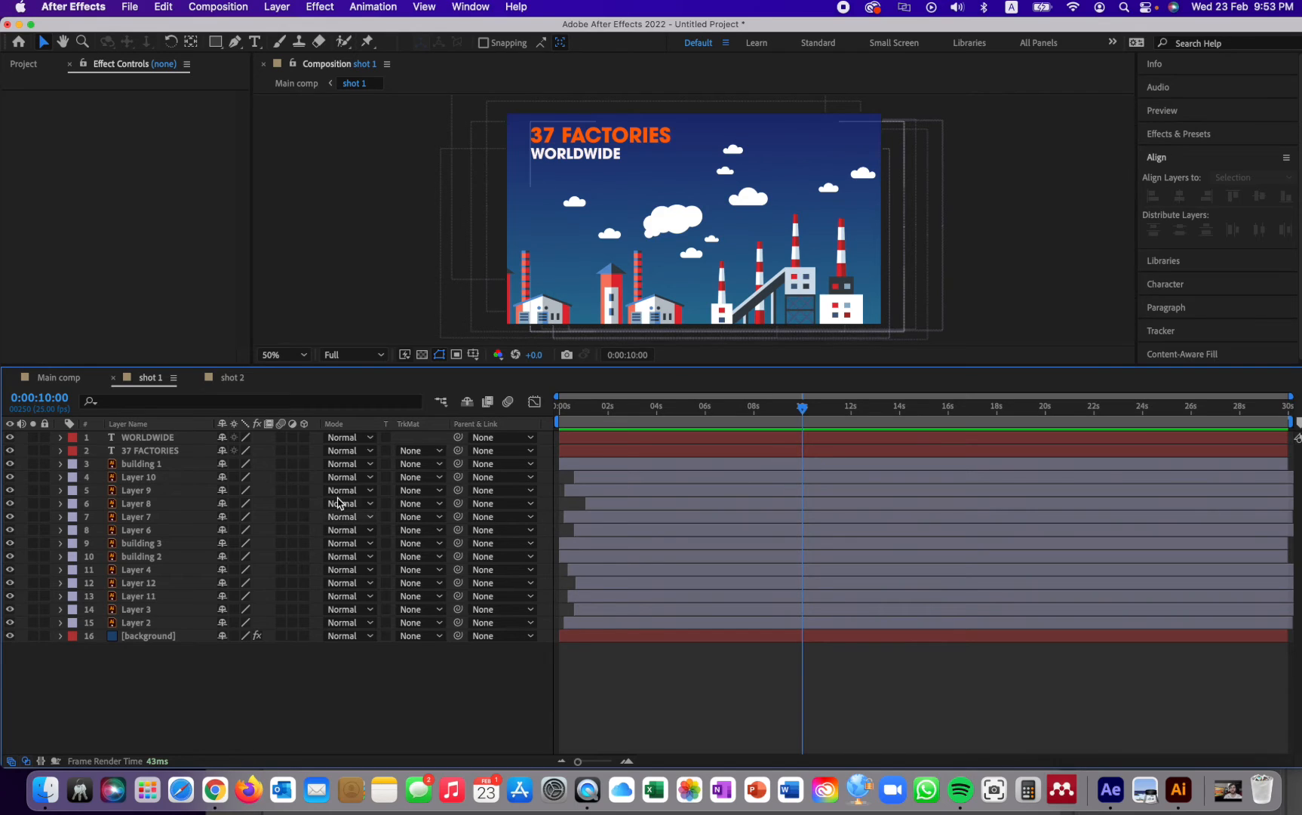
left_click(70, 382)
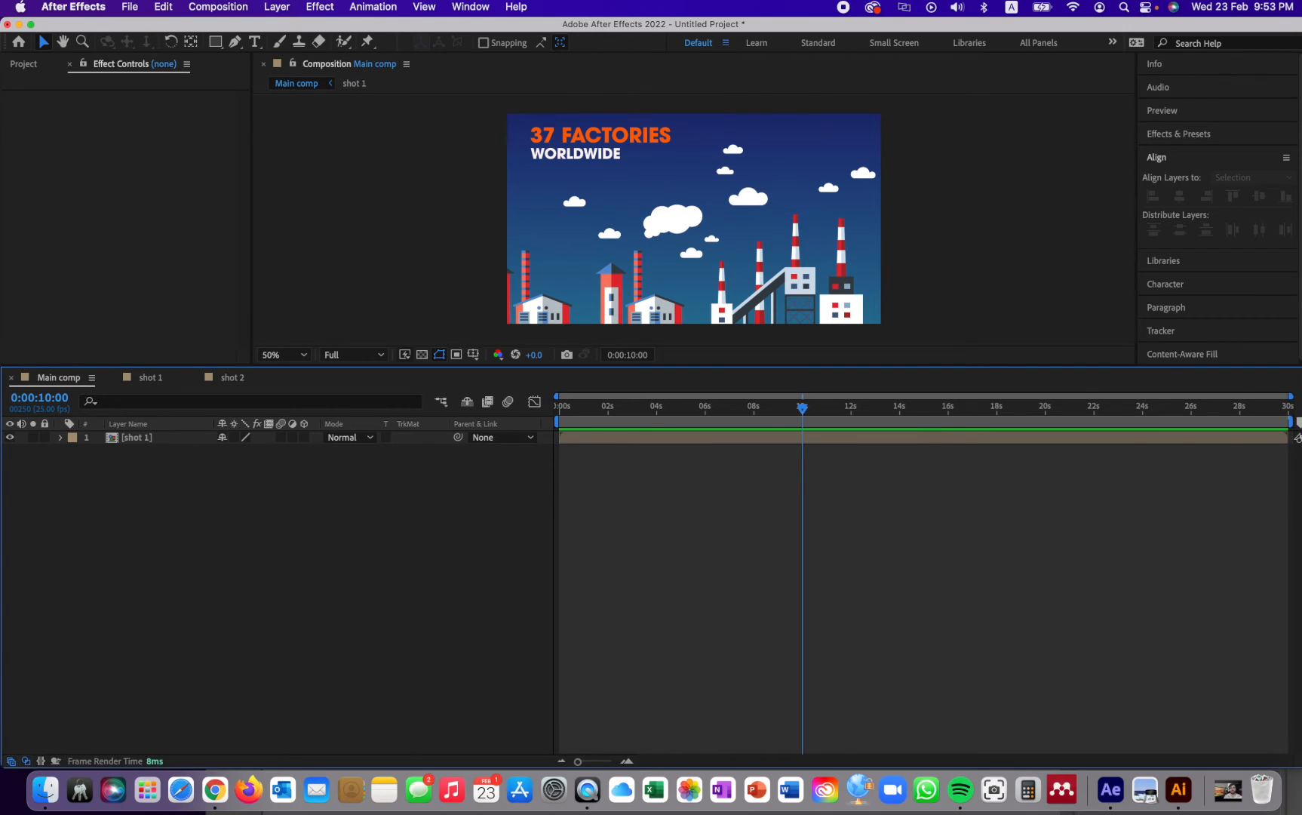
left_click_drag(1286, 437, 1165, 439)
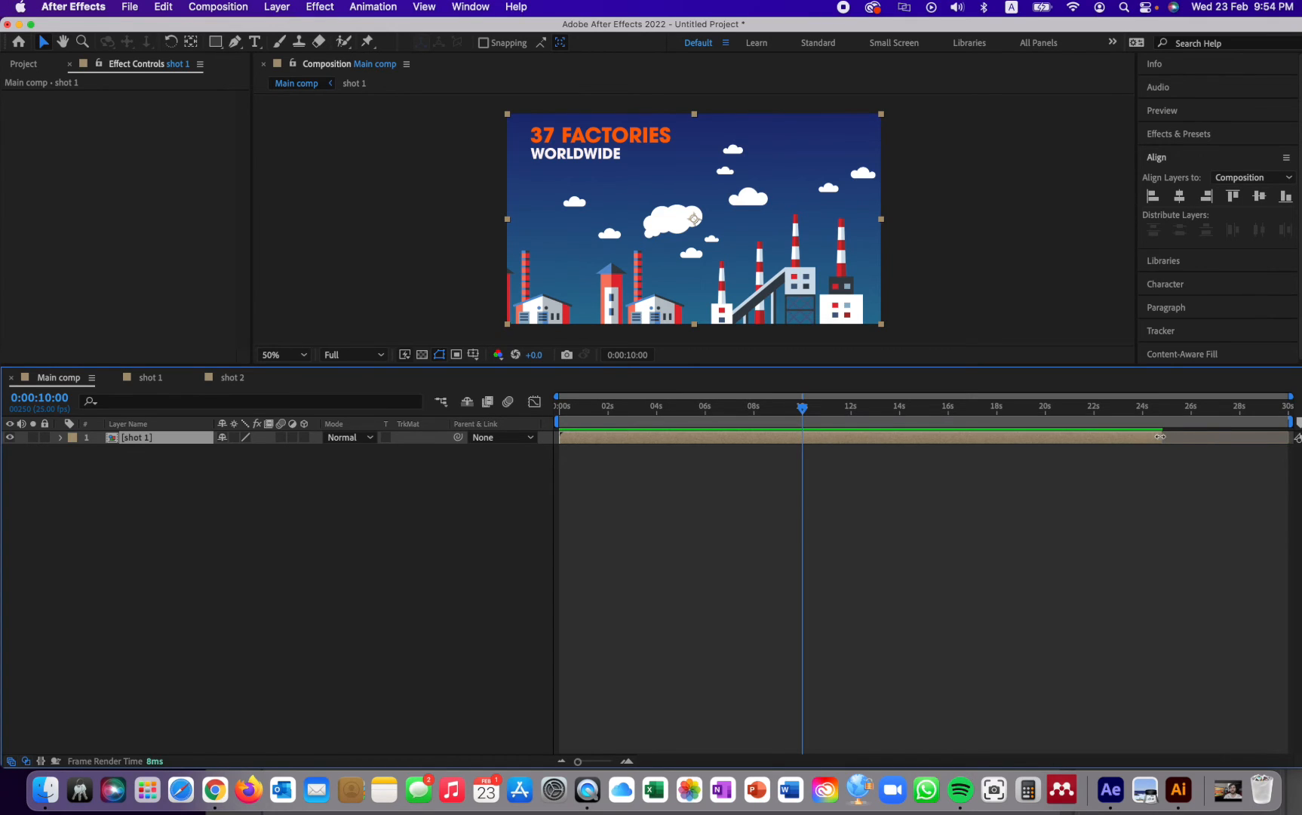
left_click_drag(1159, 436, 809, 436)
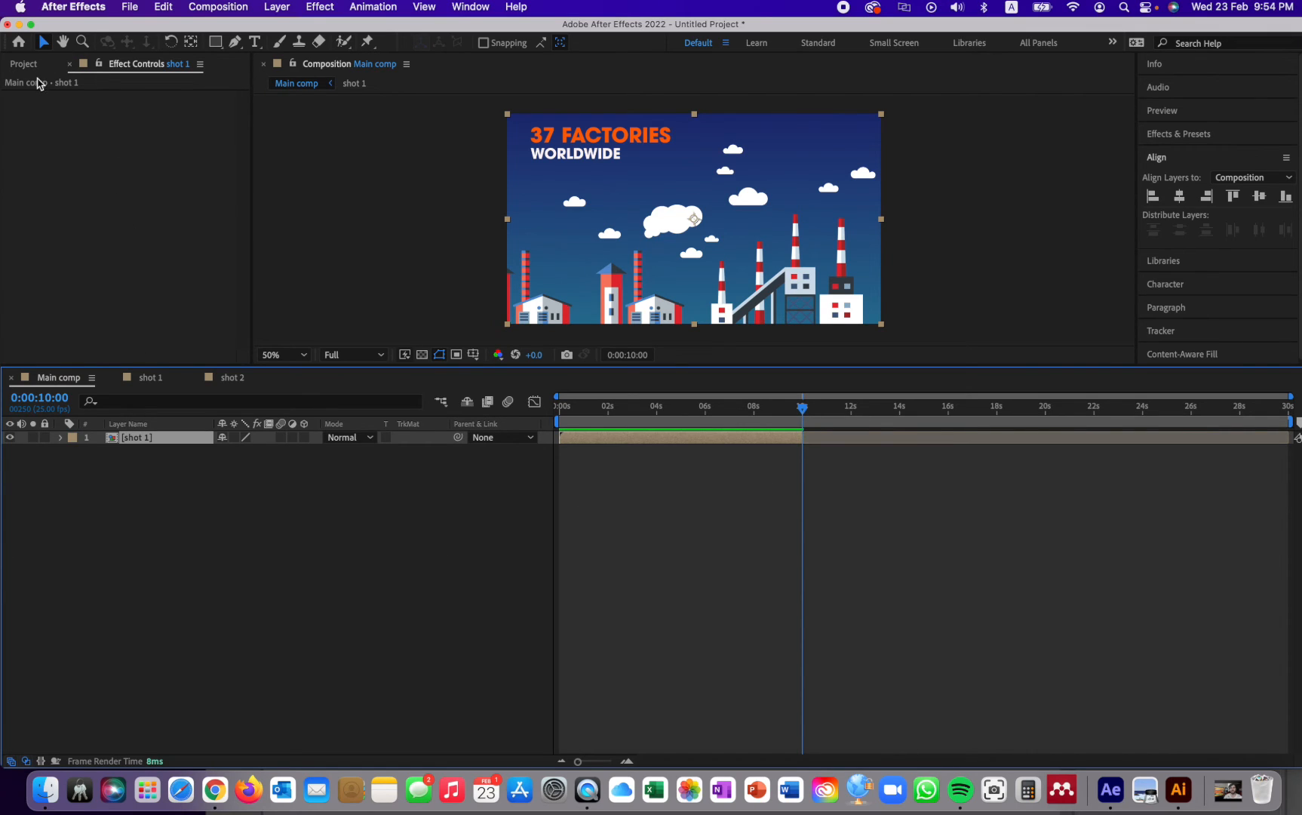
Step: Add the shot 2 composition to Main comp below shot 1 and trim its start to 0:00:10:00
left_click(24, 64)
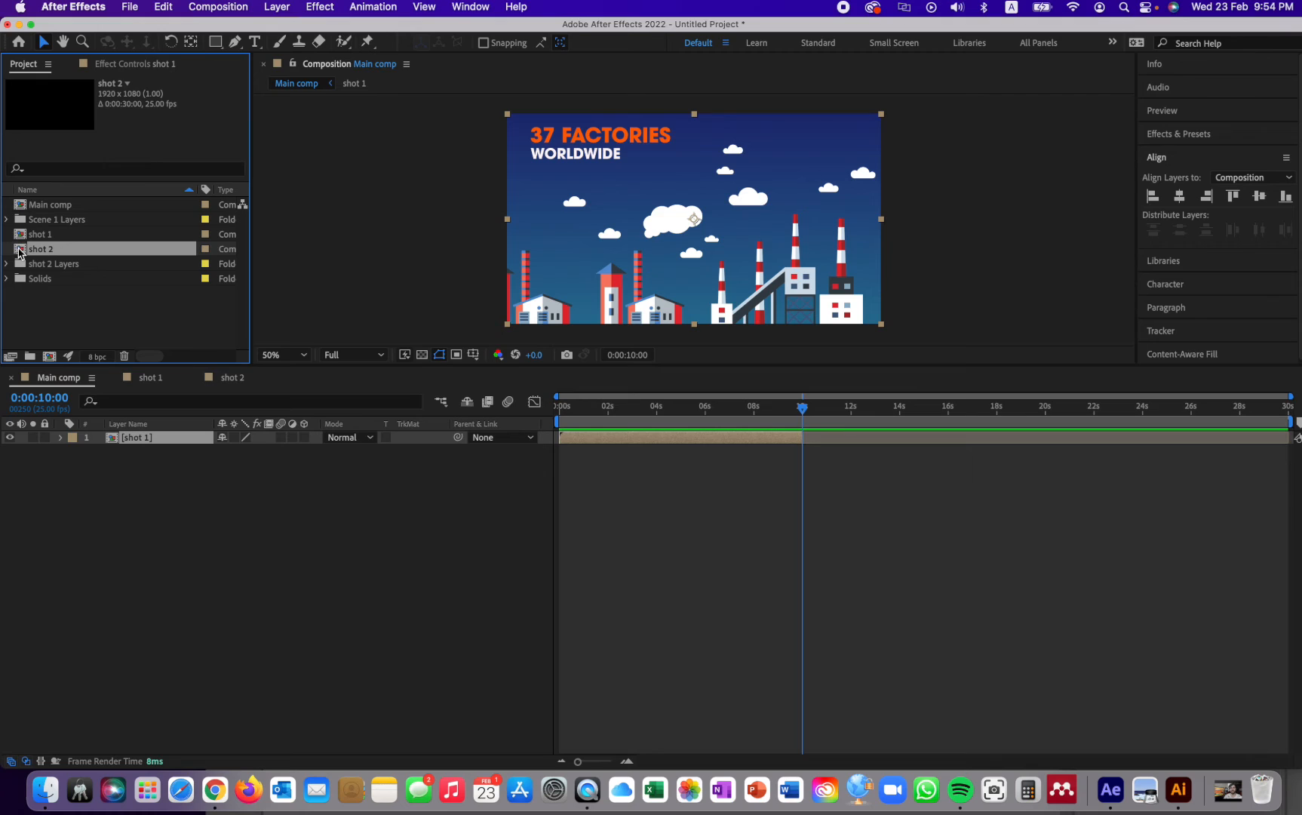
left_click_drag(21, 254, 66, 453)
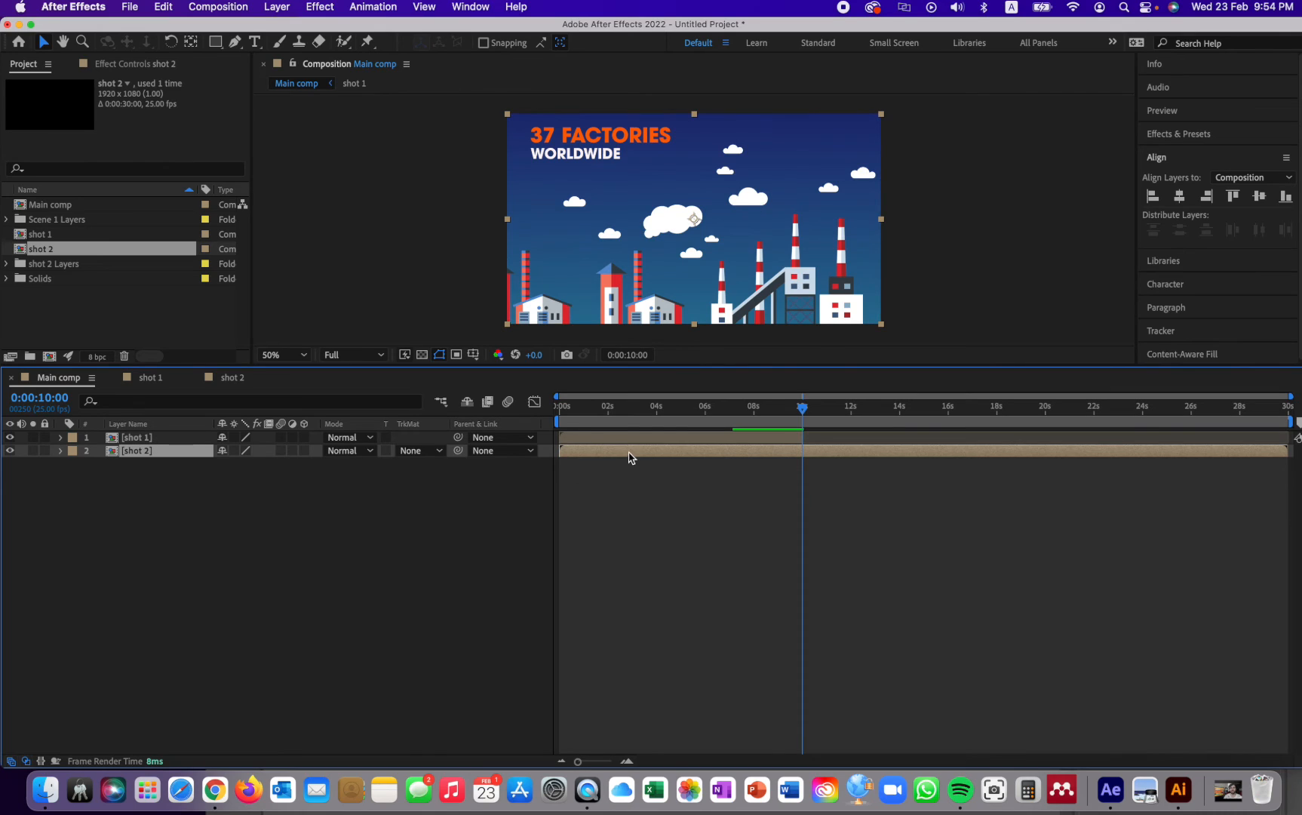
left_click_drag(559, 451, 793, 454)
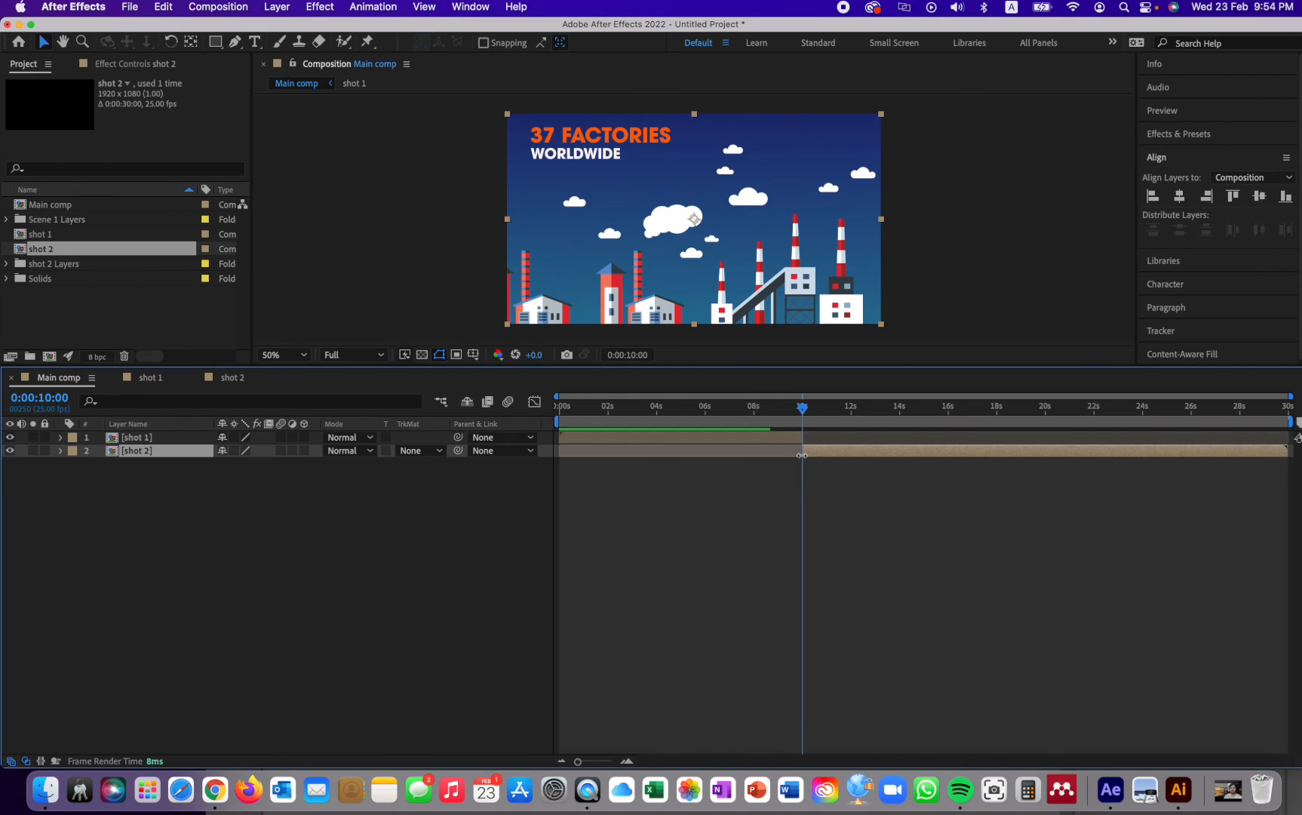
Step: Preview Main comp from the beginning through the cut from shot 1 to shot 2
left_click_drag(802, 408, 528, 412)
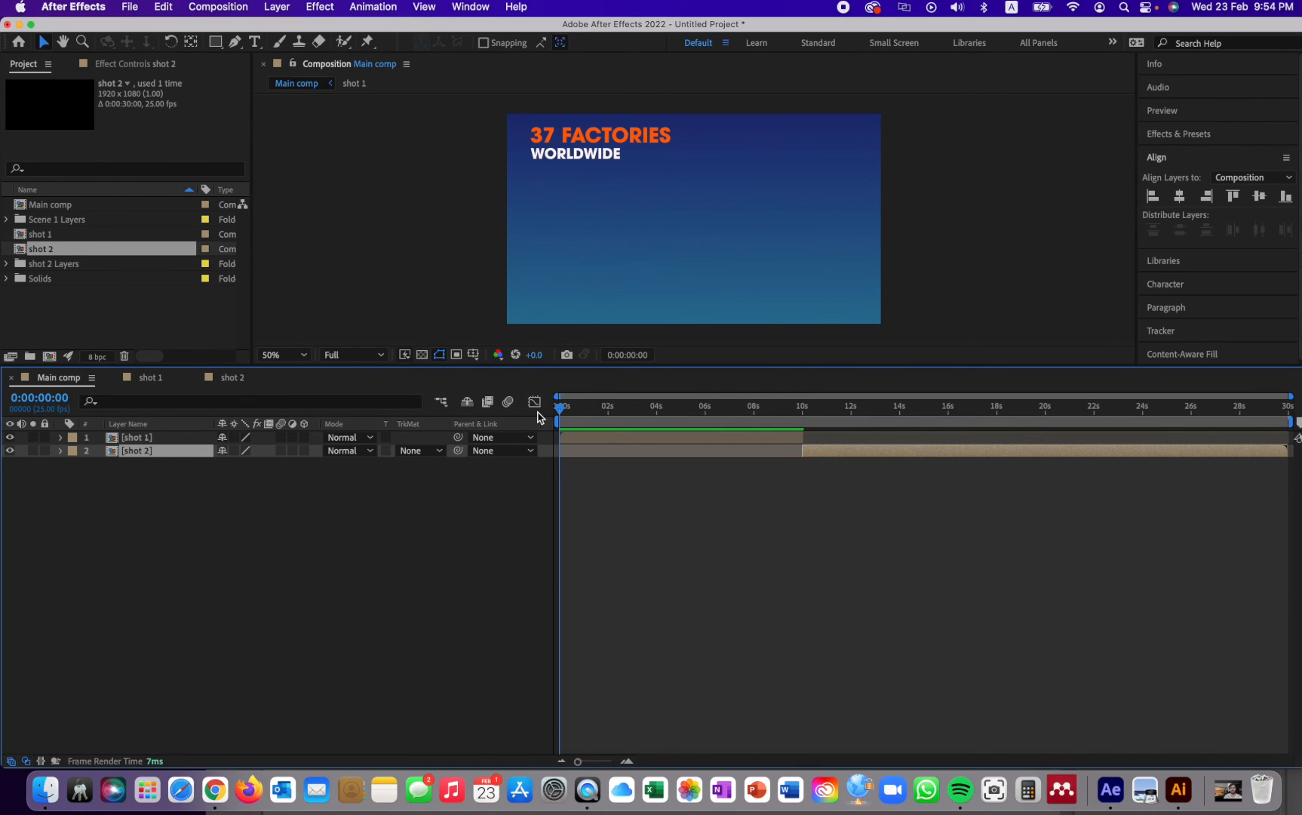
key("space")
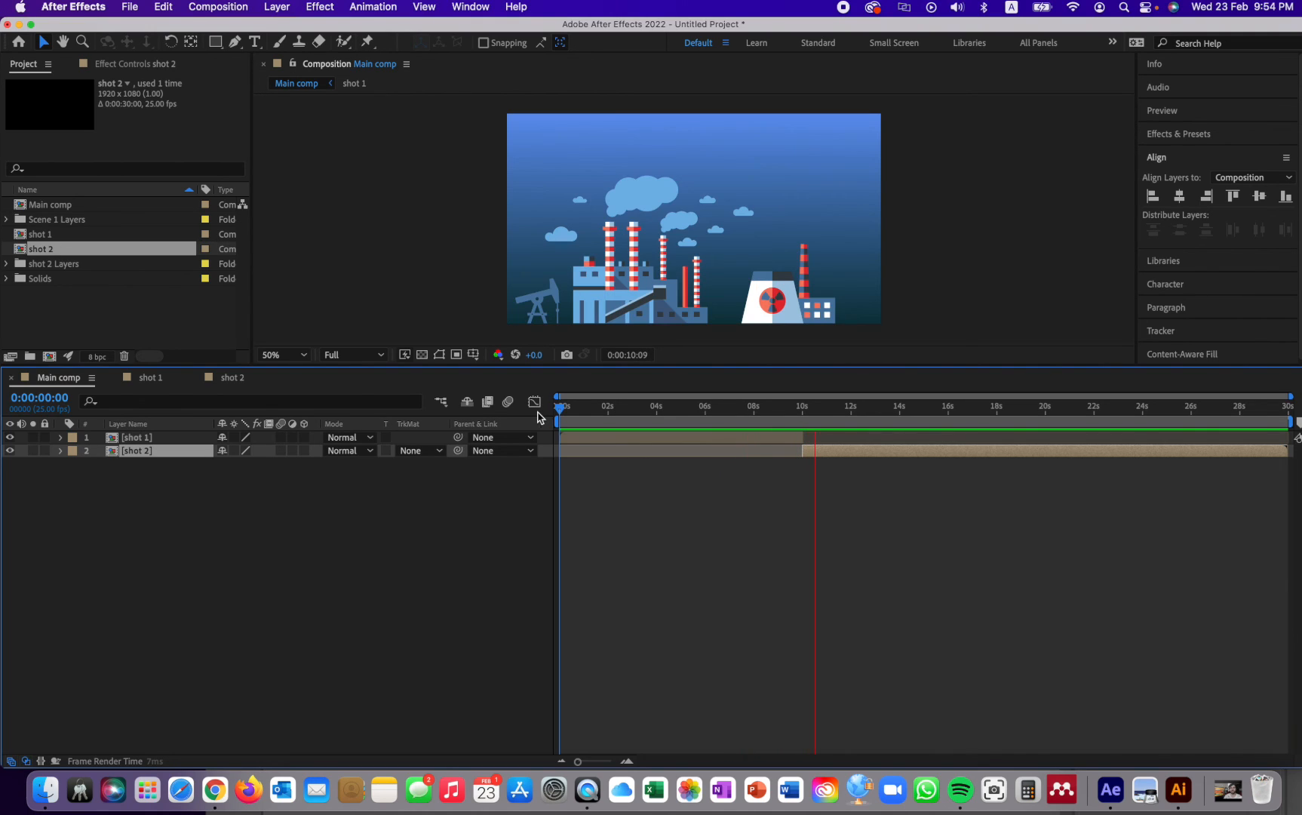
key("space")
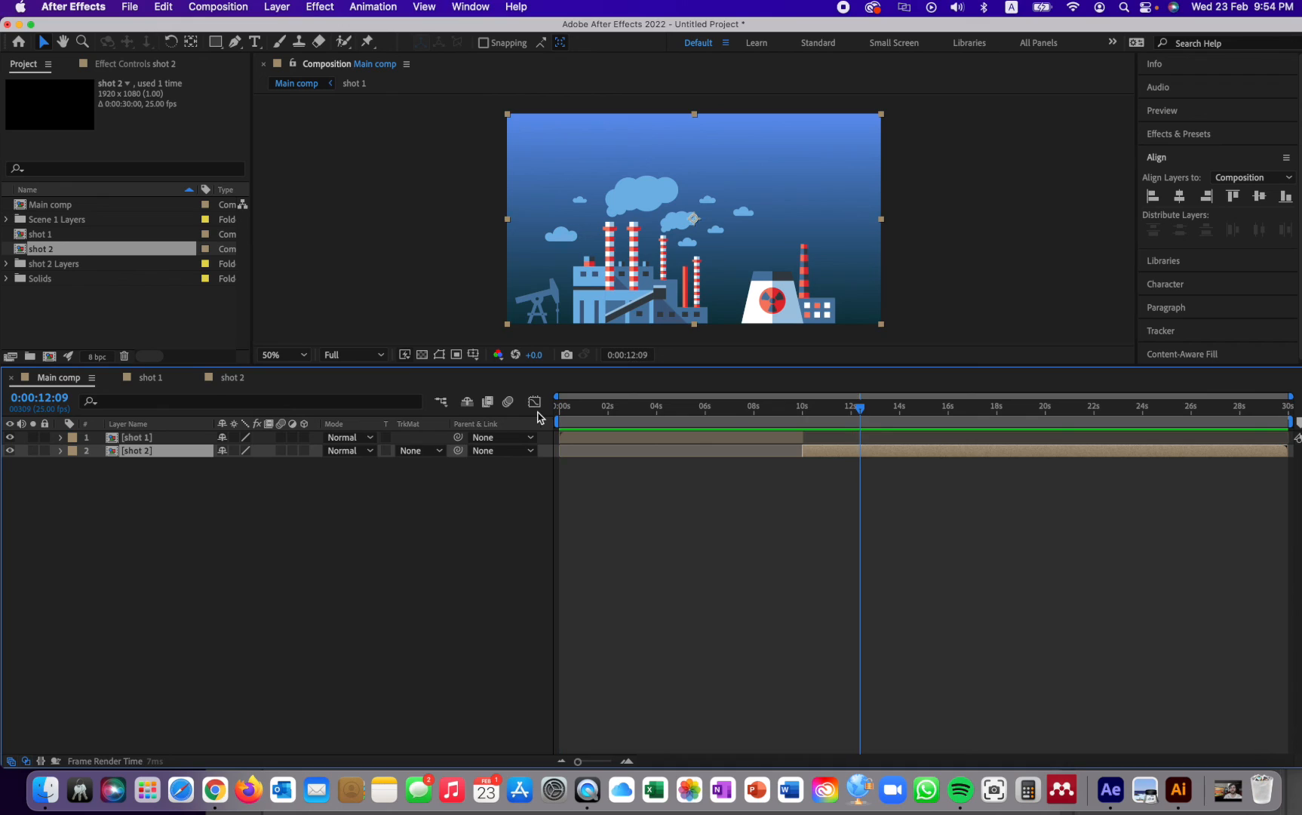